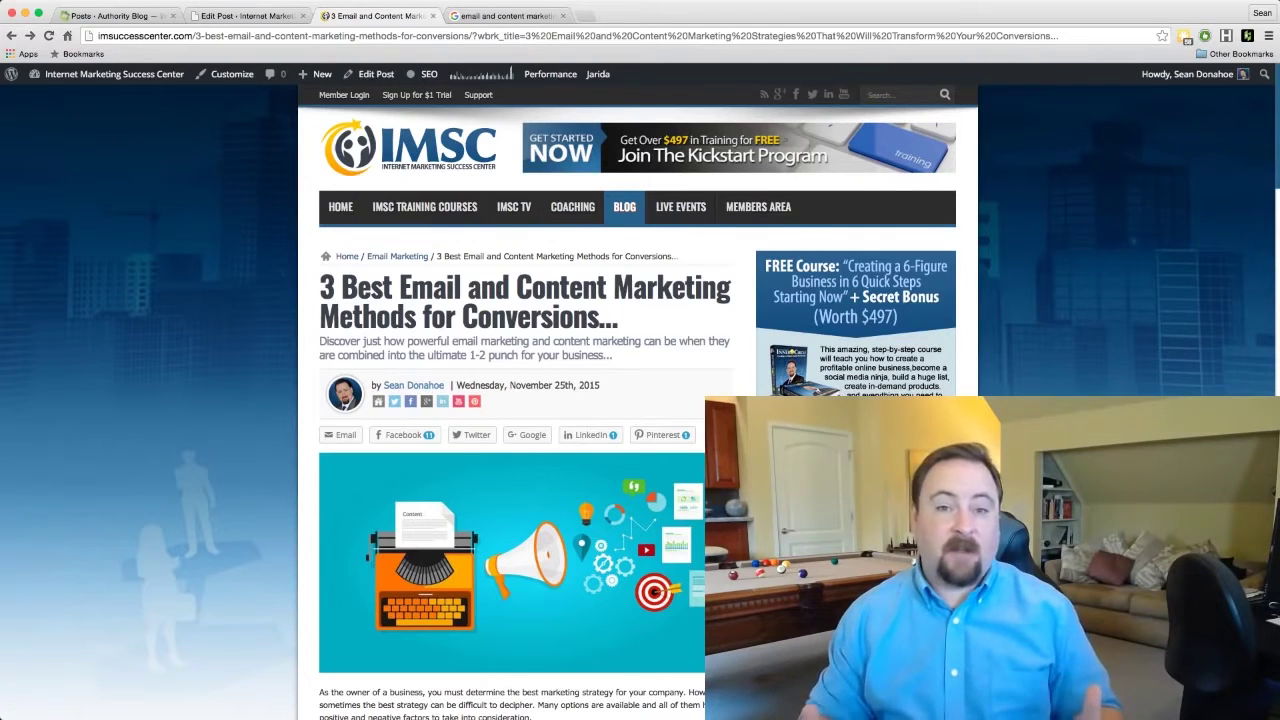
- Review the Google results for "email and content marketing methods" and read through the published "3 Best Email and Content Marketing Methods for Conversions" post
{"action": "left_click", "coordinate": [470, 17]}
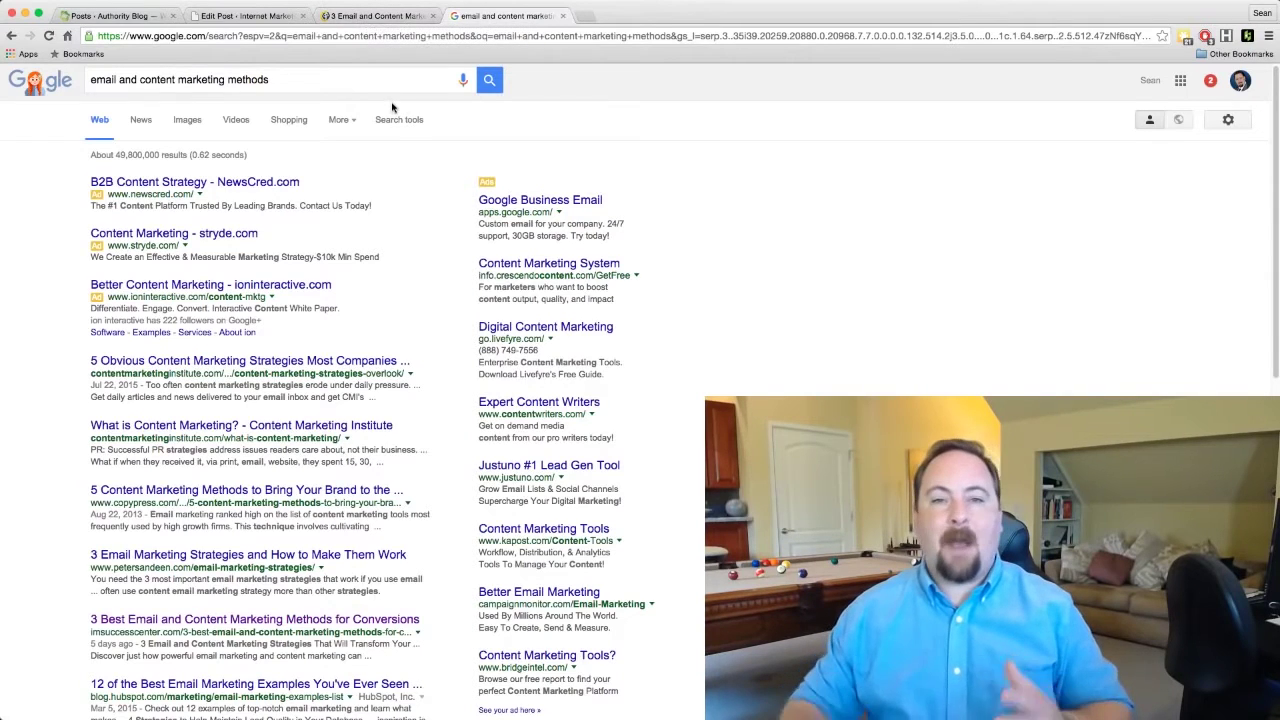
{"action": "left_click", "coordinate": [363, 17]}
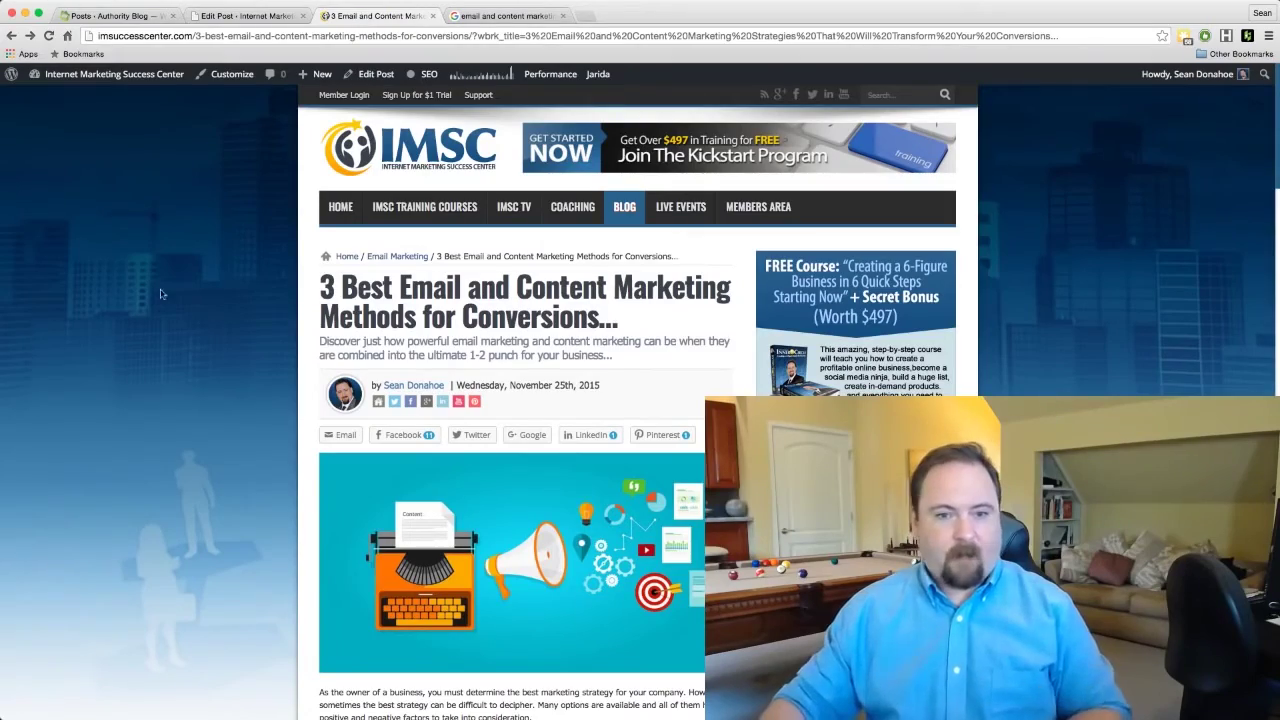
{"action": "scroll", "coordinate": [218, 433], "scroll_direction": "down", "scroll_amount": 3}
{"action": "scroll", "coordinate": [218, 436], "scroll_direction": "down", "scroll_amount": 20}
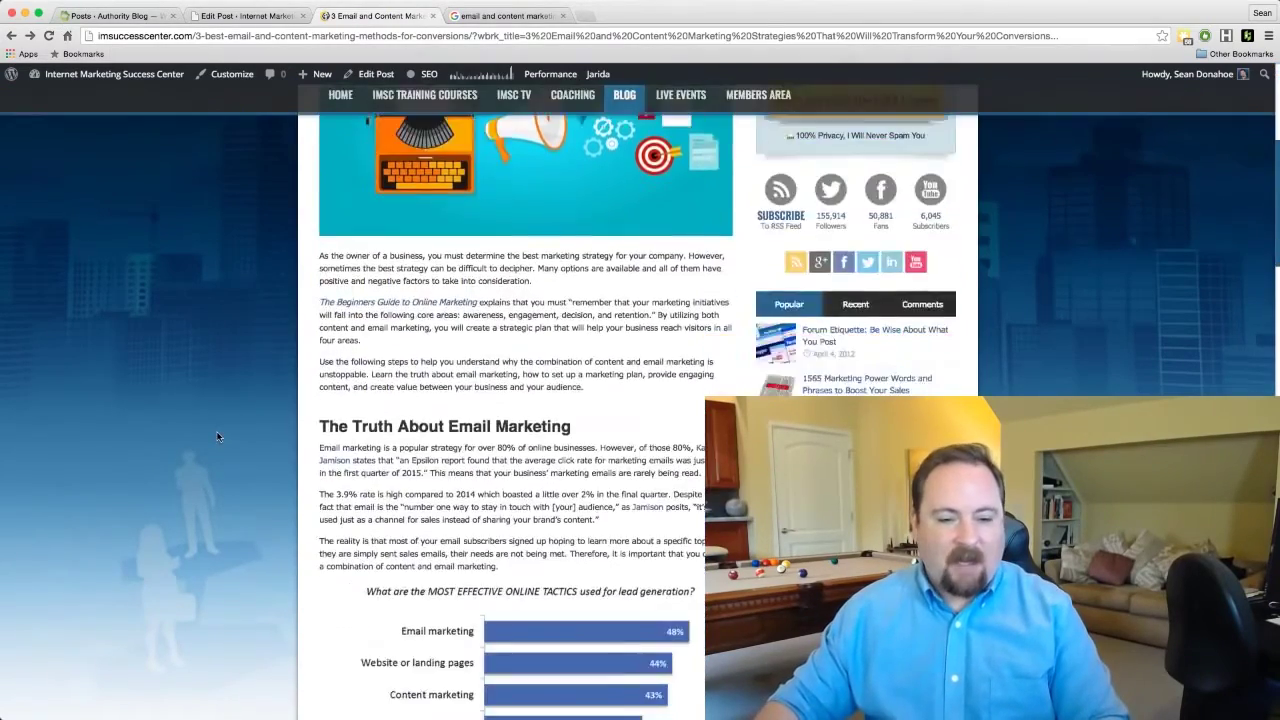
{"action": "scroll", "coordinate": [218, 436], "scroll_direction": "down", "scroll_amount": 10}
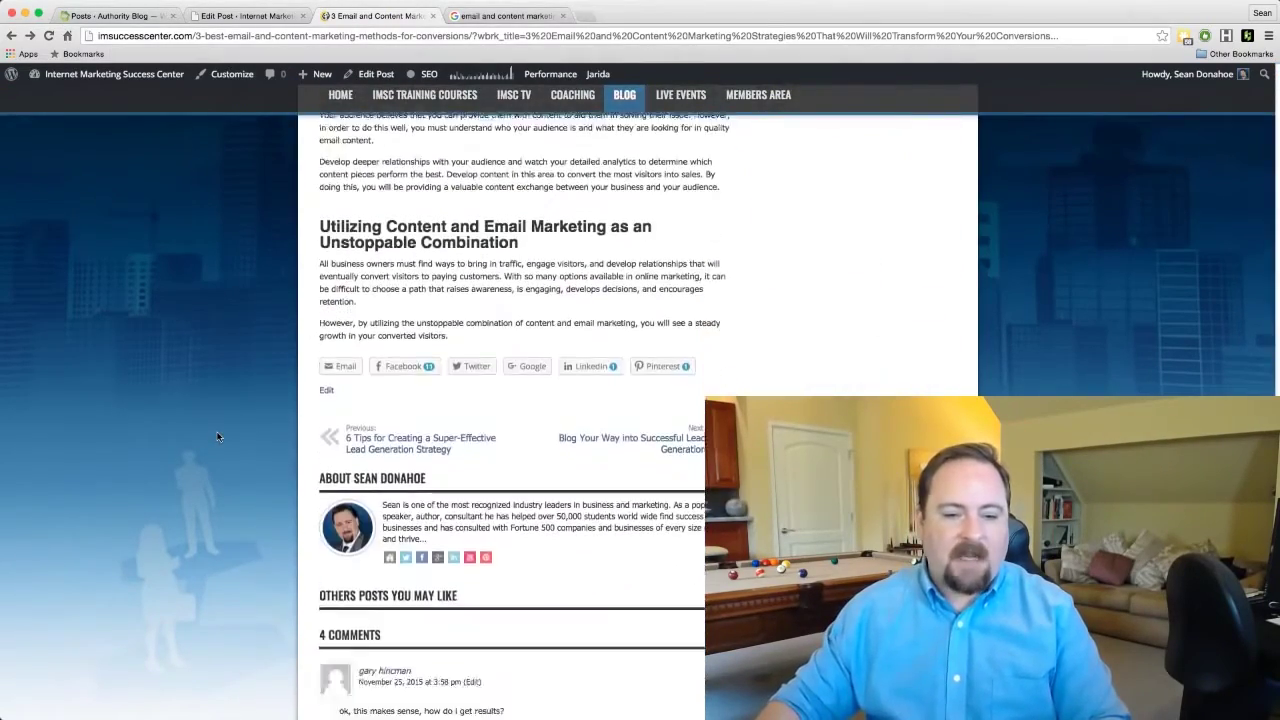
{"action": "scroll", "coordinate": [215, 436], "scroll_direction": "up", "scroll_amount": 8}
{"action": "scroll", "coordinate": [214, 436], "scroll_direction": "up", "scroll_amount": 20}
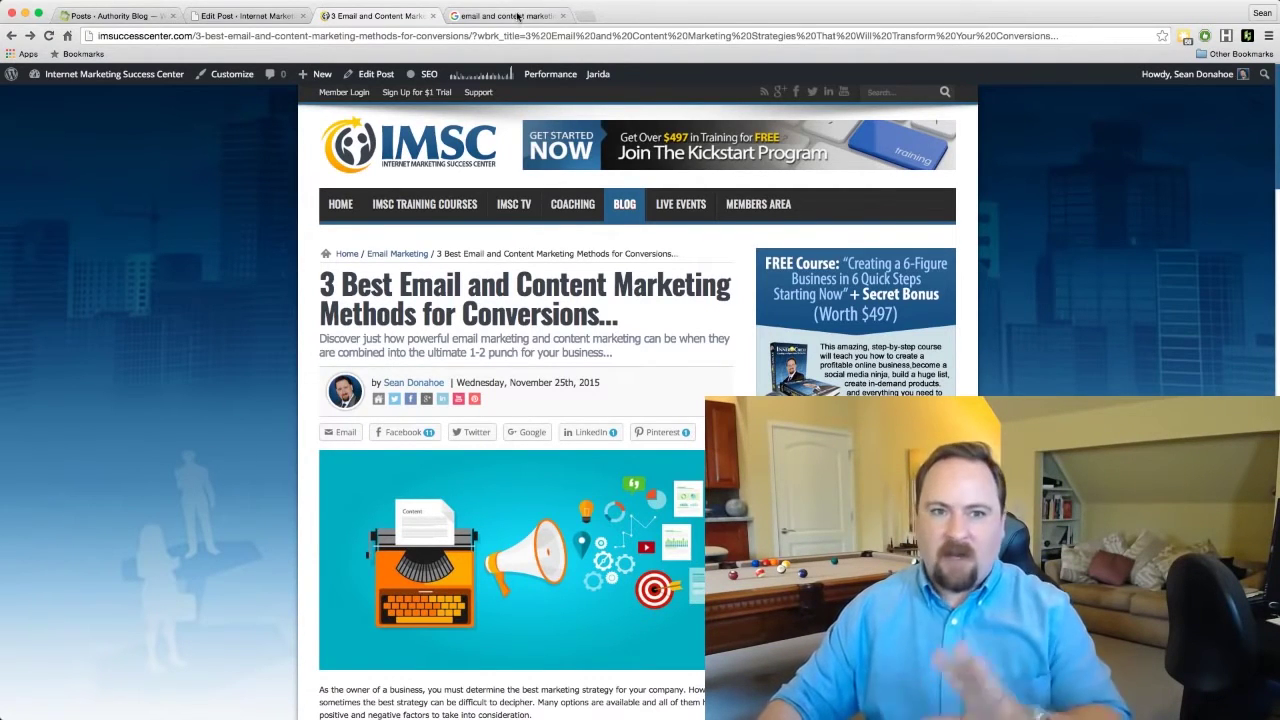
- Examine the title variations of the email marketing post and its WP Blog Rocket Analytics for timeline, referrers and general performance
{"action": "left_click", "coordinate": [245, 17]}
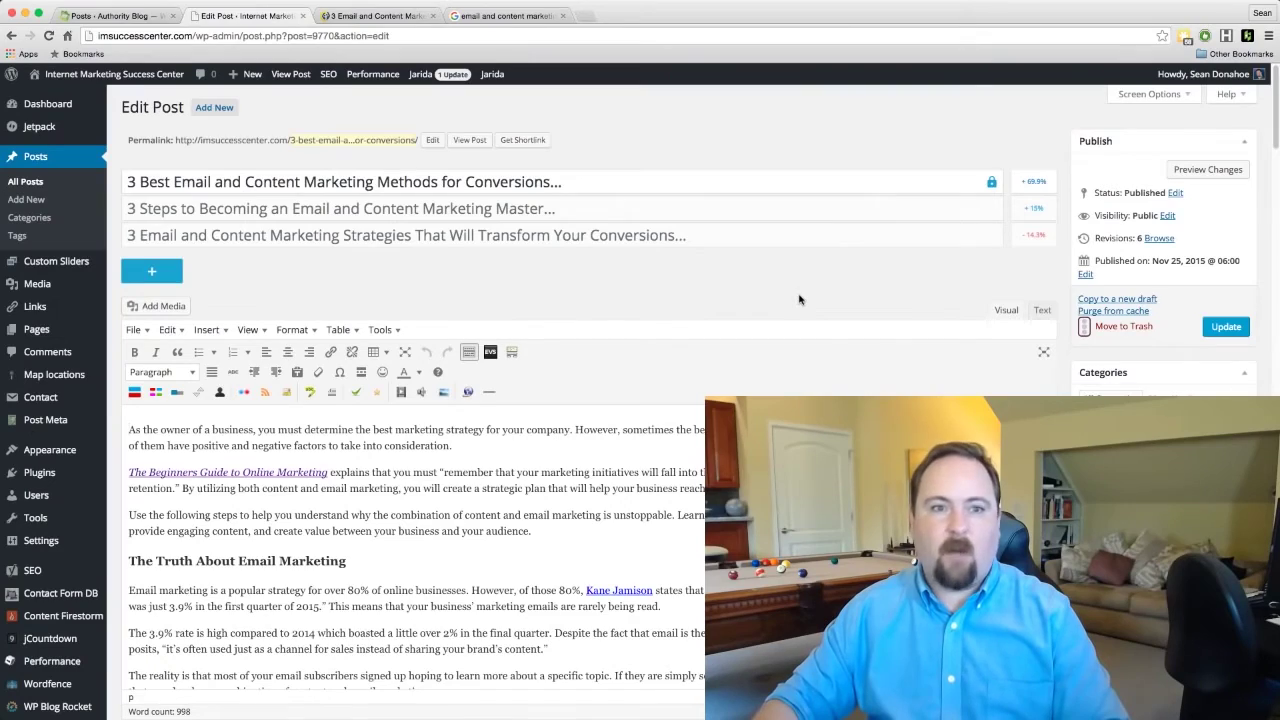
{"action": "scroll", "coordinate": [799, 300], "scroll_direction": "down", "scroll_amount": 15}
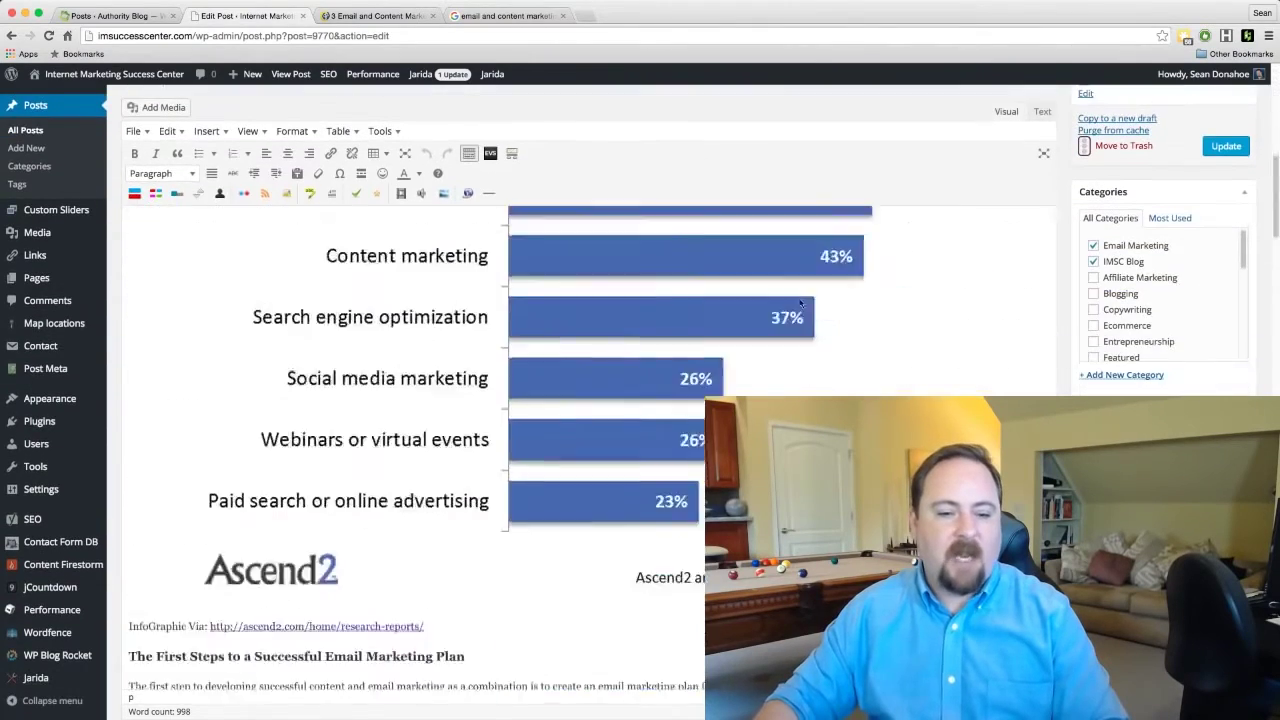
{"action": "scroll", "coordinate": [799, 300], "scroll_direction": "down", "scroll_amount": 6}
{"action": "scroll", "coordinate": [799, 300], "scroll_direction": "up", "scroll_amount": 3}
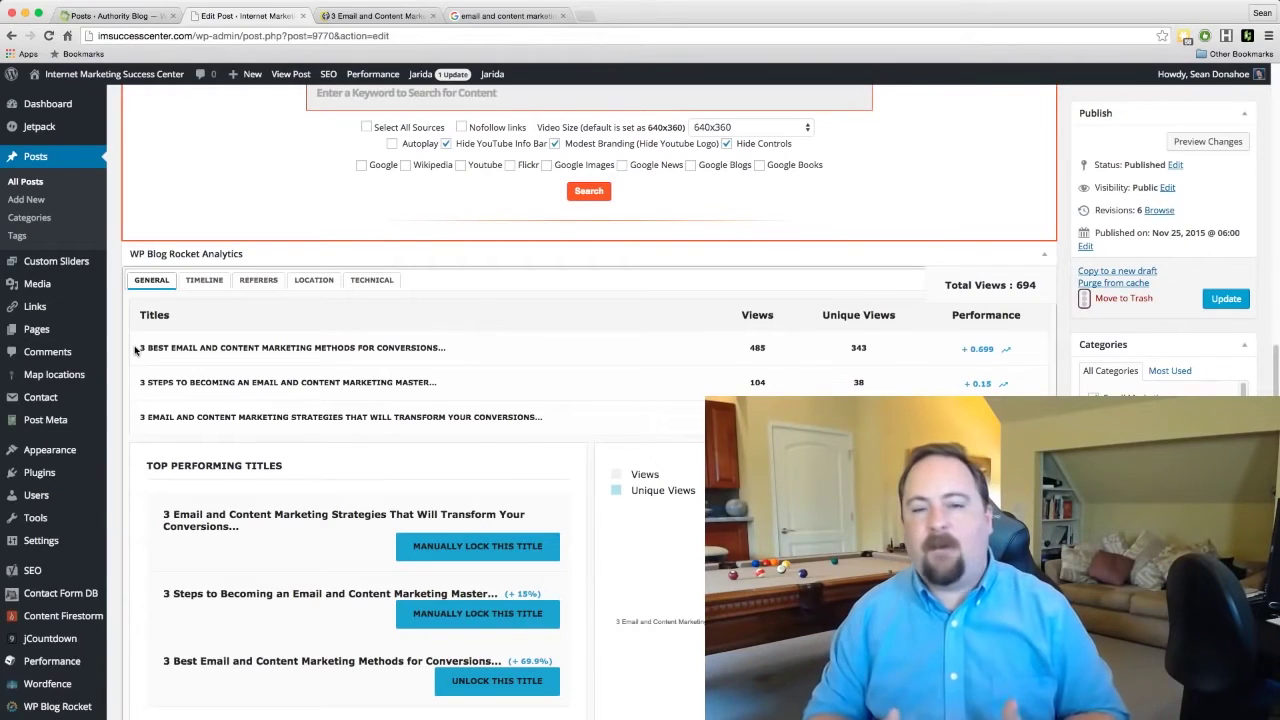
{"action": "left_click", "coordinate": [205, 282]}
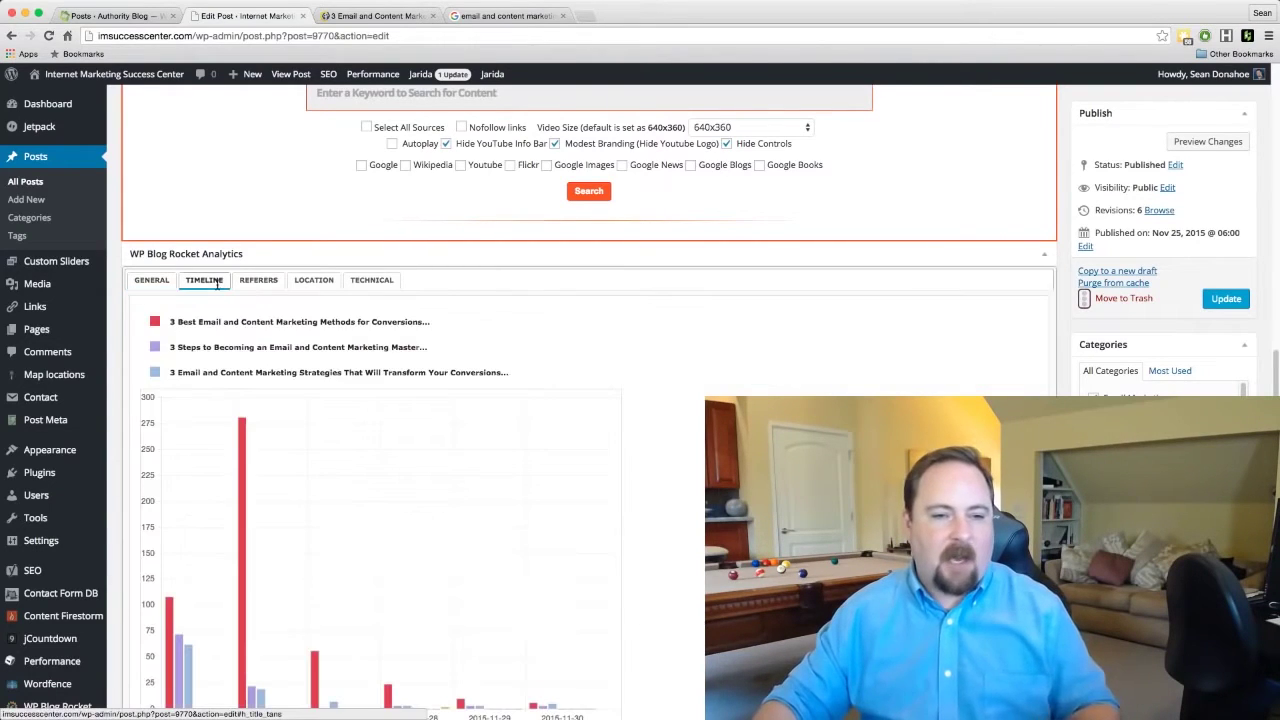
{"action": "scroll", "coordinate": [379, 471], "scroll_direction": "down", "scroll_amount": 2}
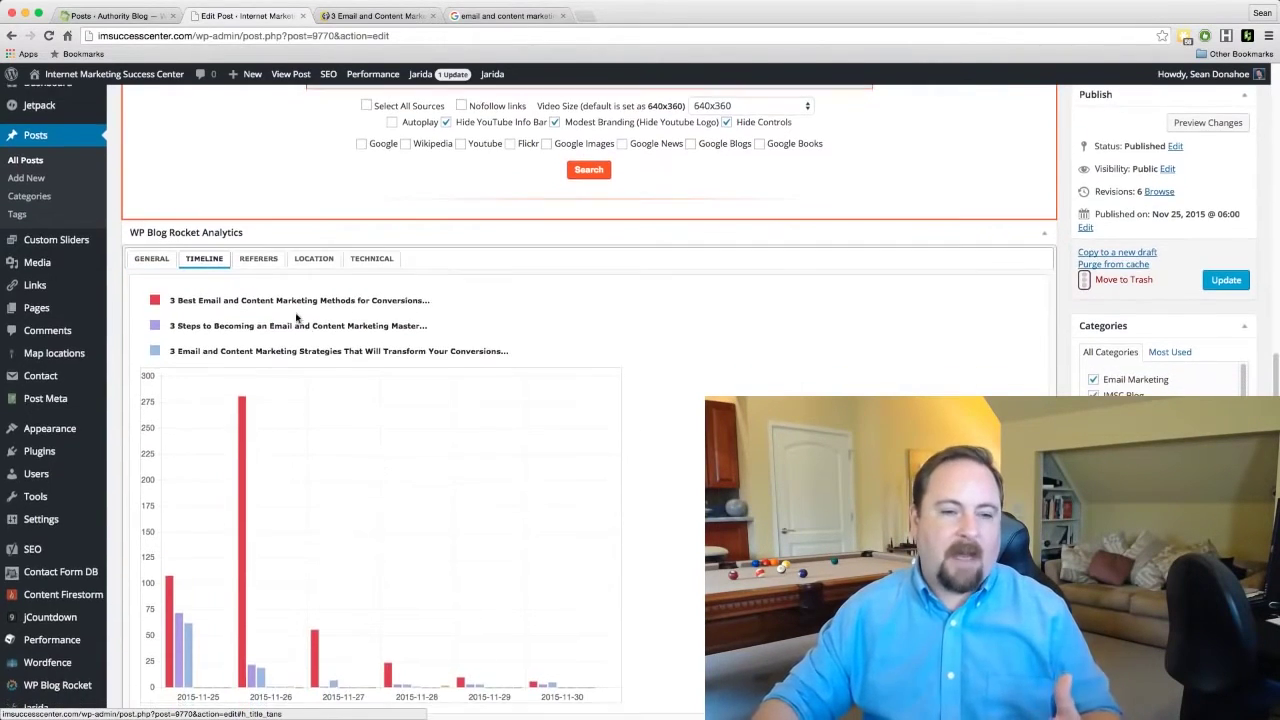
{"action": "left_click", "coordinate": [264, 259]}
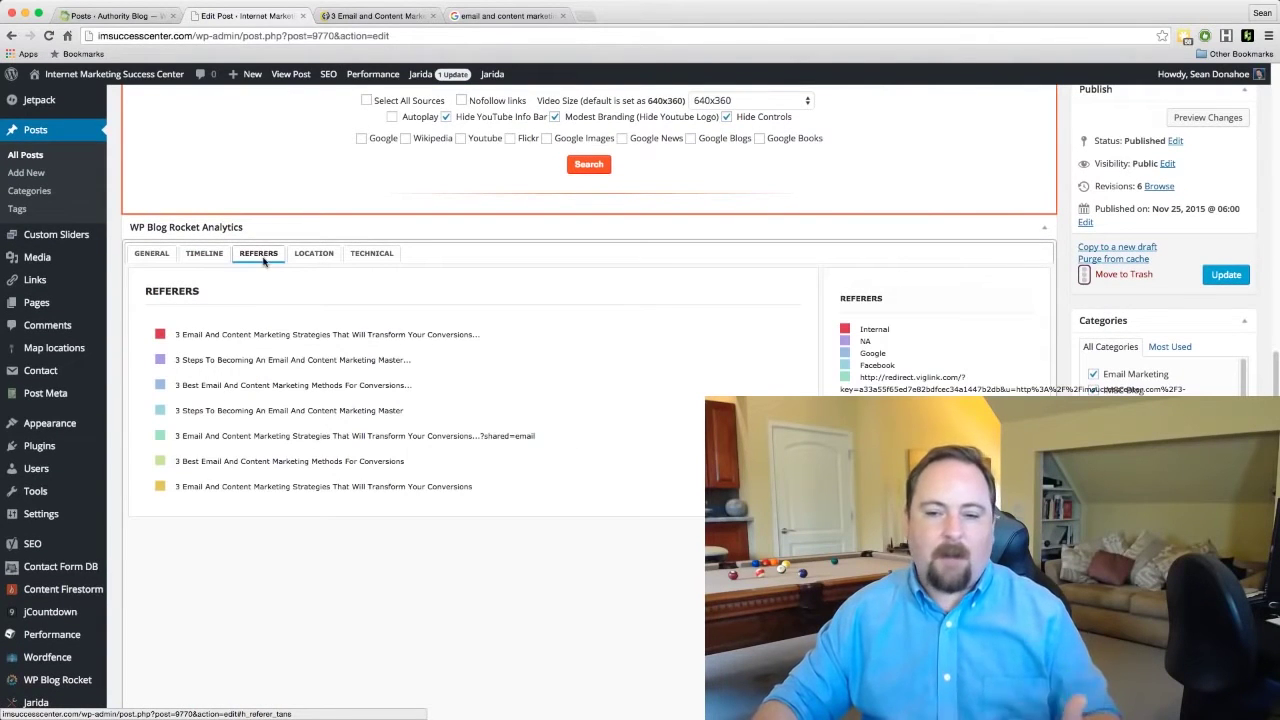
{"action": "left_click", "coordinate": [148, 254]}
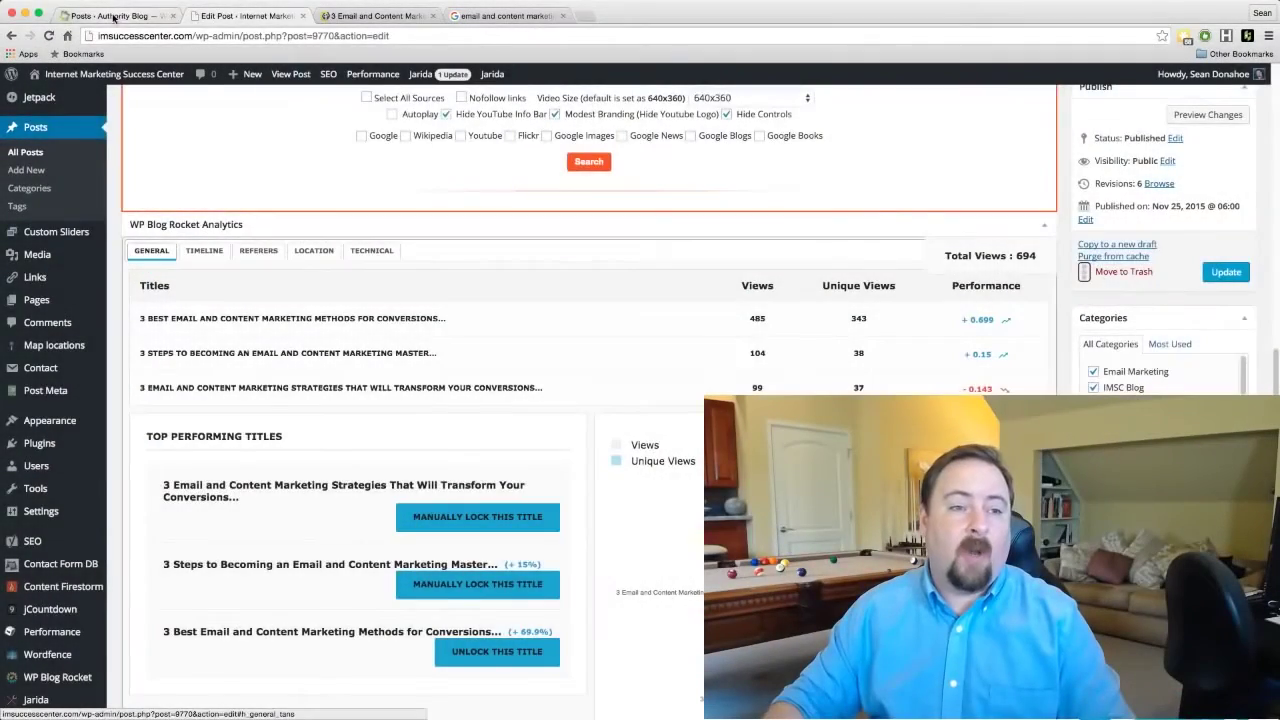
- Start a new post on the Authority Blog site with the title "Productivity Hacks" and copy the title text
{"action": "left_click", "coordinate": [113, 17]}
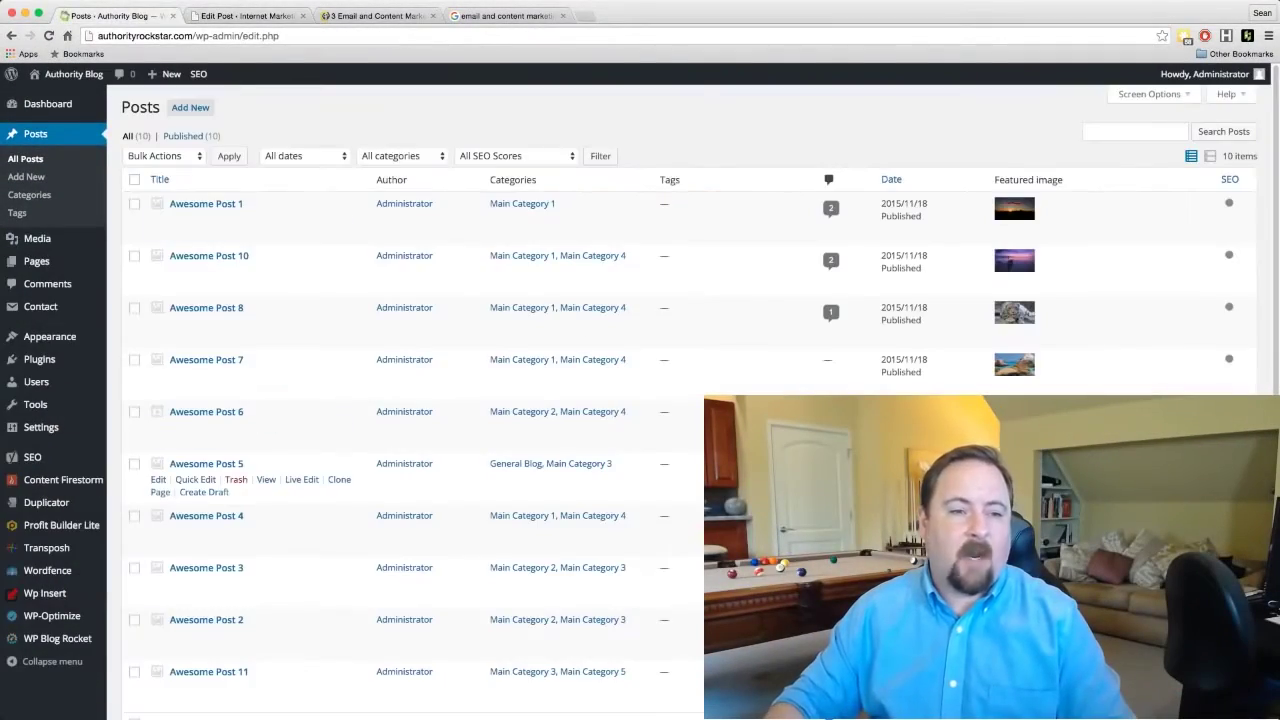
{"action": "left_click", "coordinate": [190, 107]}
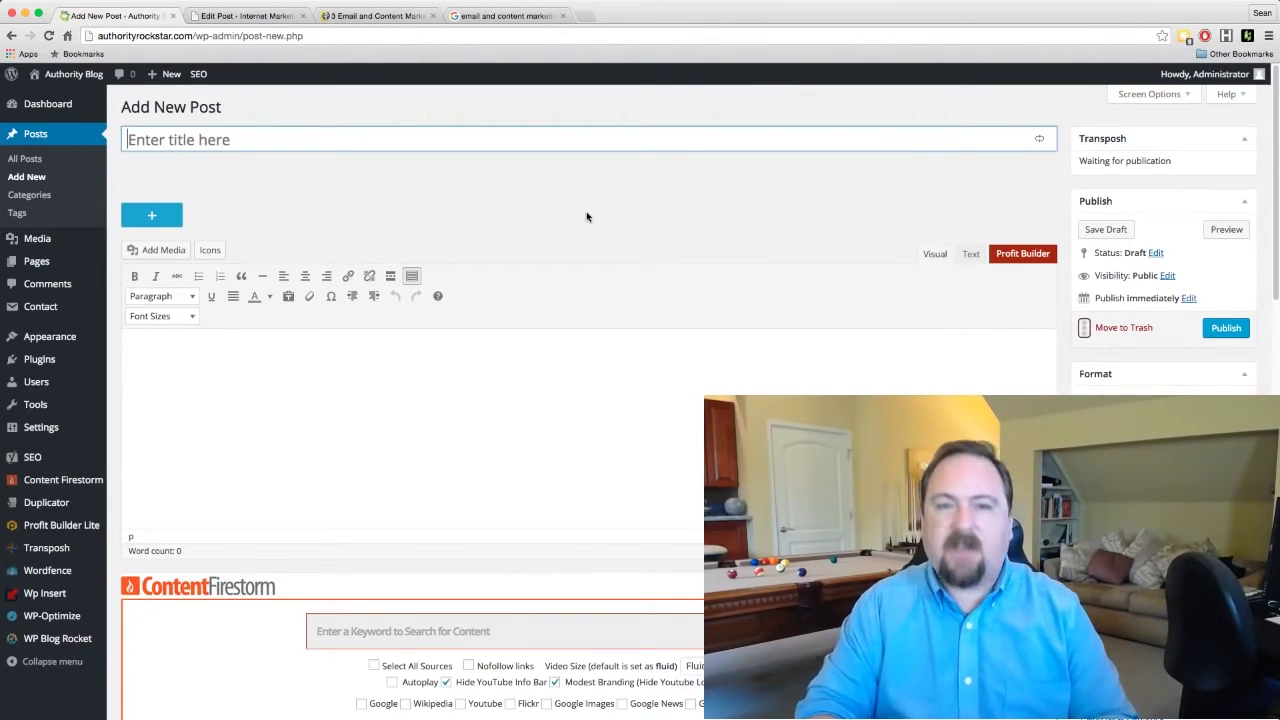
{"action": "type", "text": "Produ"}
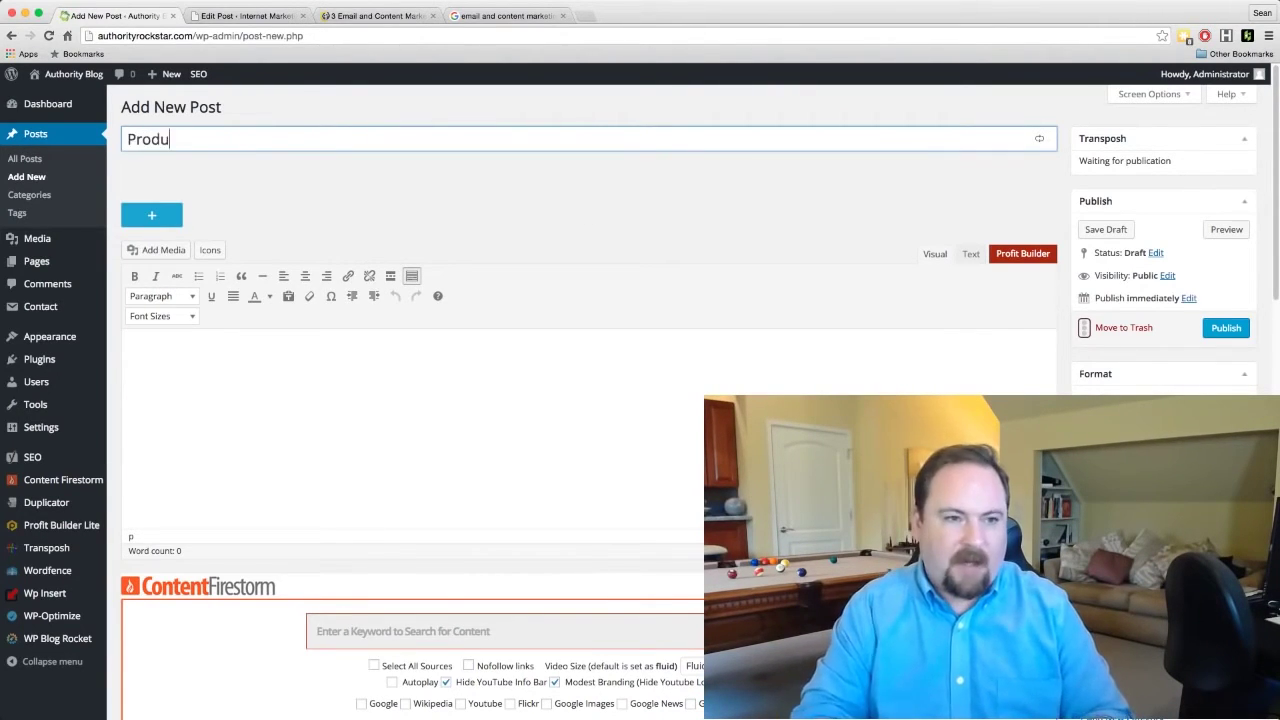
{"action": "type", "text": "ctivity Hack"}
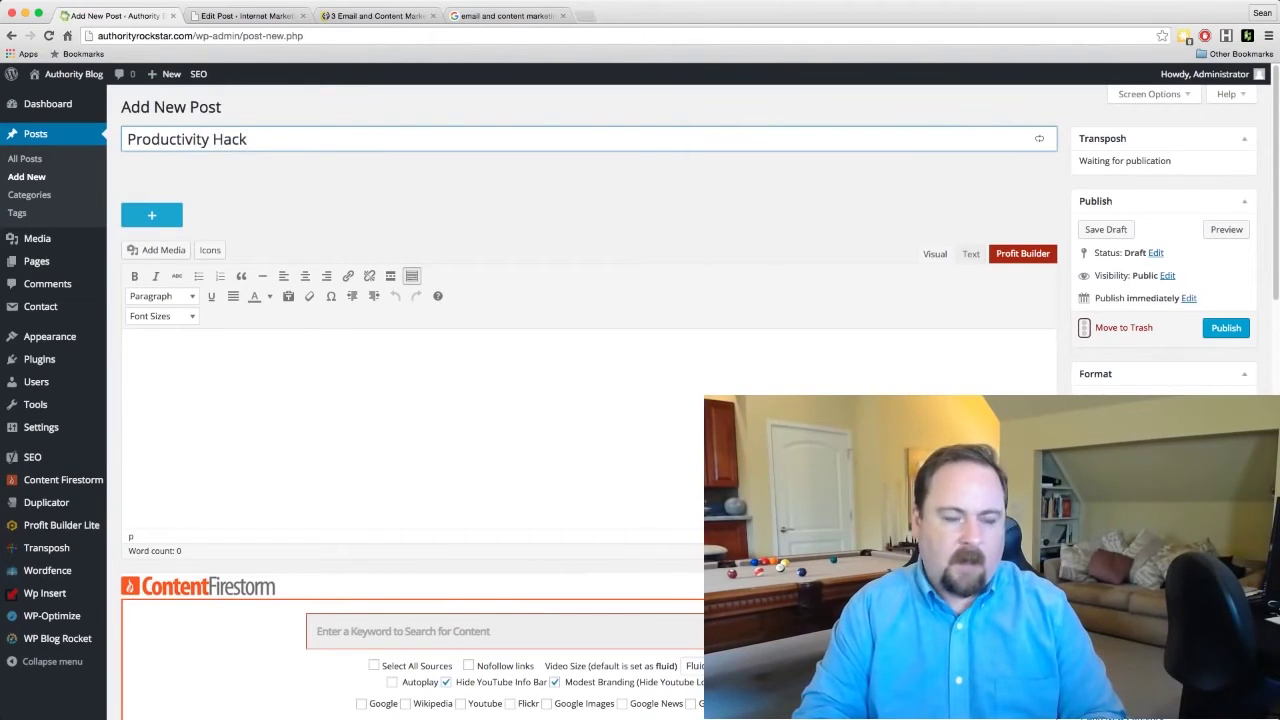
{"action": "type", "text": "s"}
{"action": "key", "text": "super+a"}
{"action": "key", "text": "super+c"}
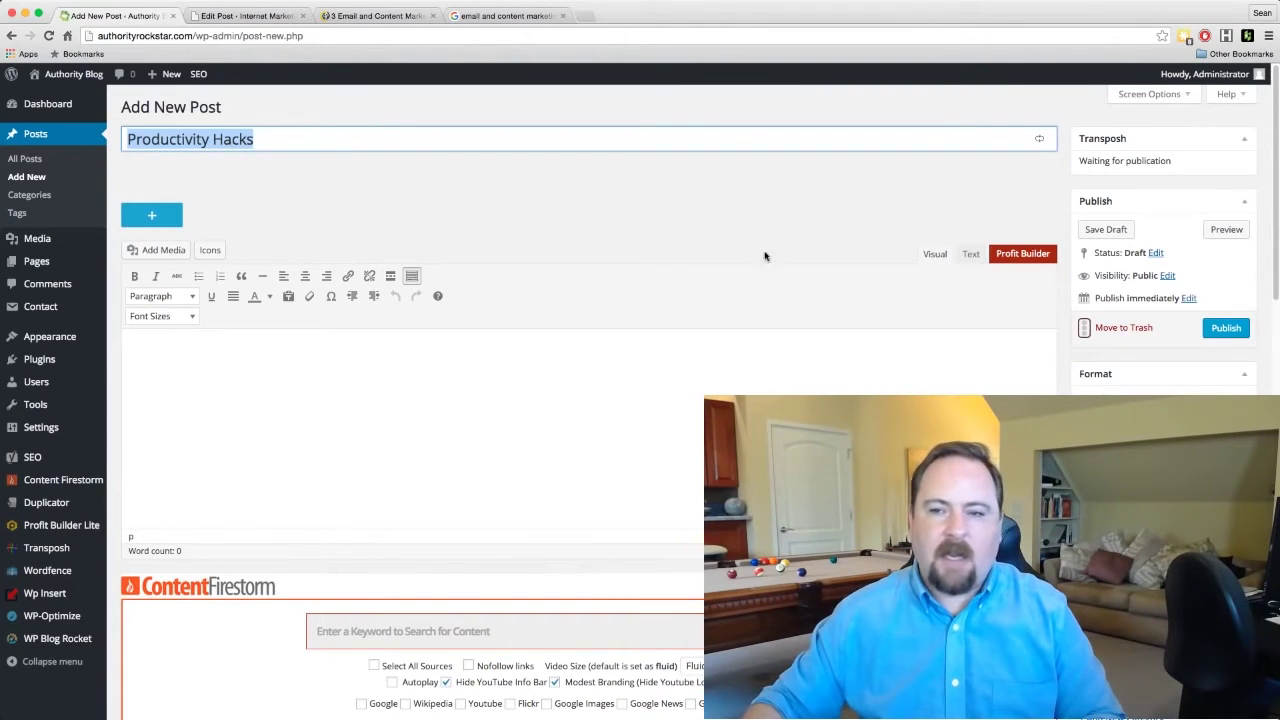
- Generate a random headline from the title keyword and trim it to "Productivity Hacks - The Ultimate Guide"
{"action": "left_click", "coordinate": [1039, 140]}
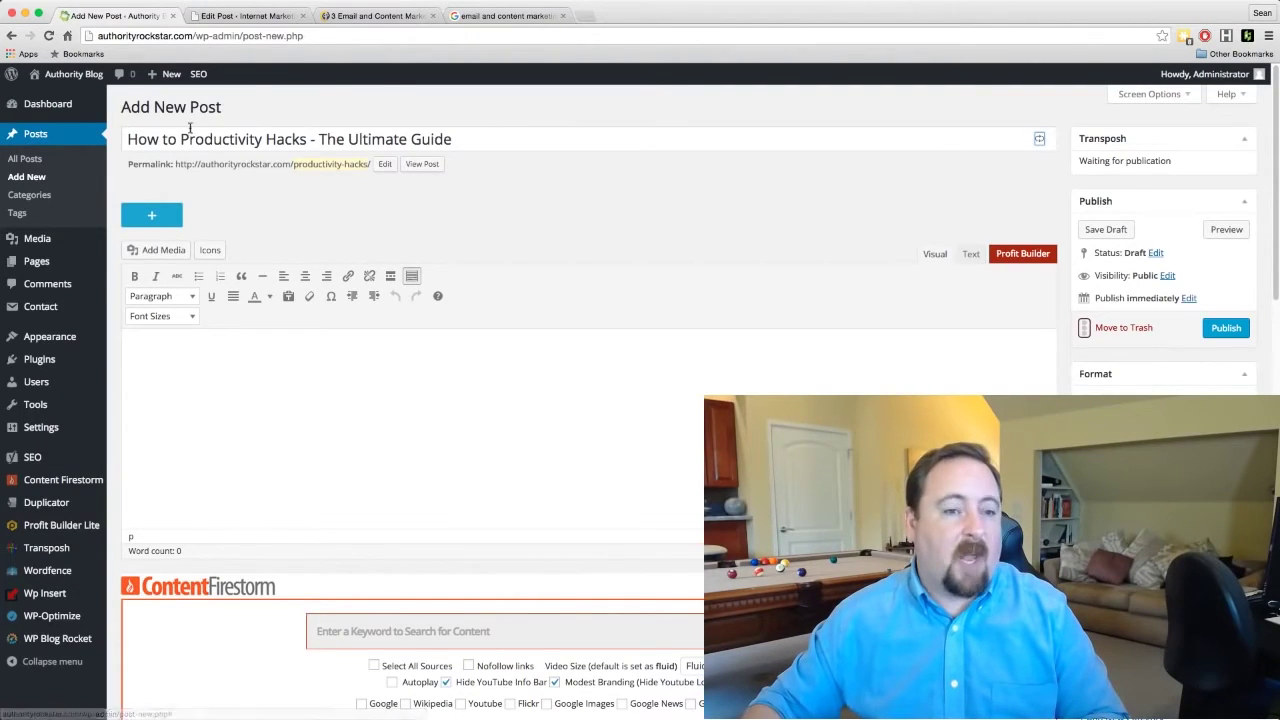
{"action": "left_click_drag", "start_coordinate": [181, 140], "coordinate": [126, 140]}
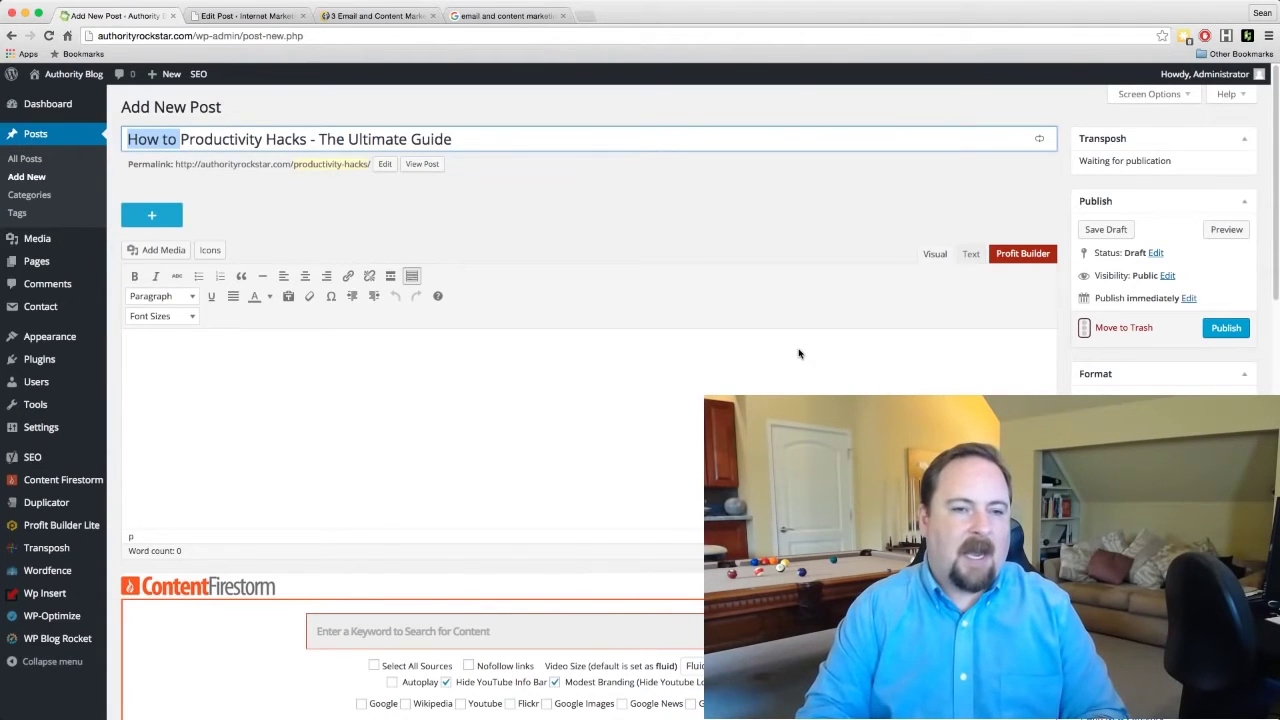
{"action": "key", "text": "BackSpace"}
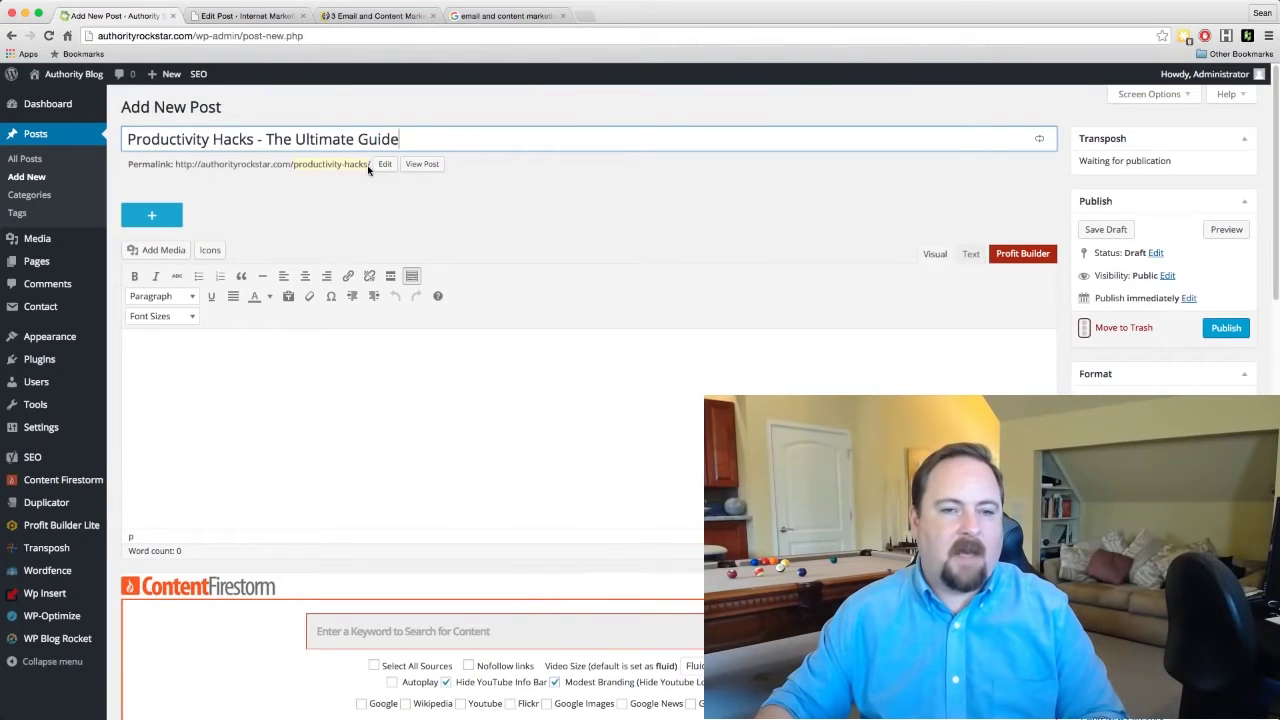
- Add a second title variation from the keyword "Productivity Hacks" using the headline template "7 Productivity Hacks Secrets Every [TARGET] Should Know"
{"action": "left_click", "coordinate": [151, 217]}
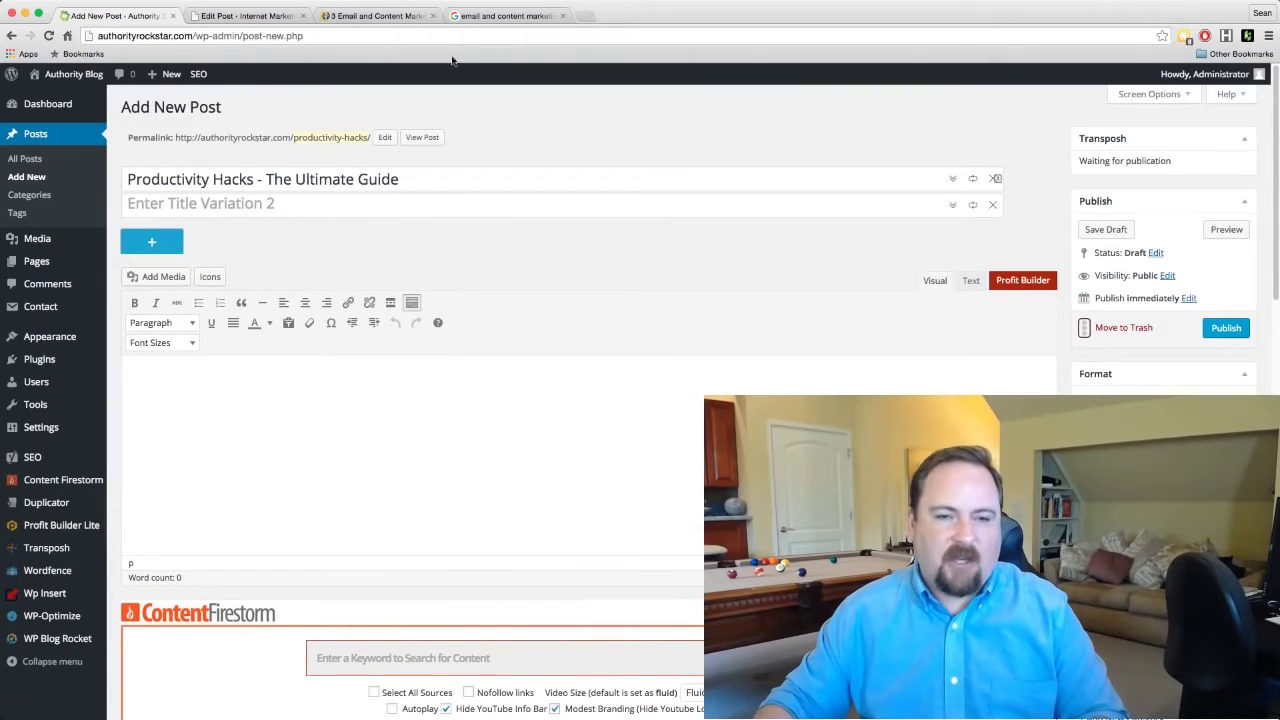
{"action": "left_click", "coordinate": [869, 207]}
{"action": "key", "text": "super+v"}
{"action": "left_click", "coordinate": [952, 206]}
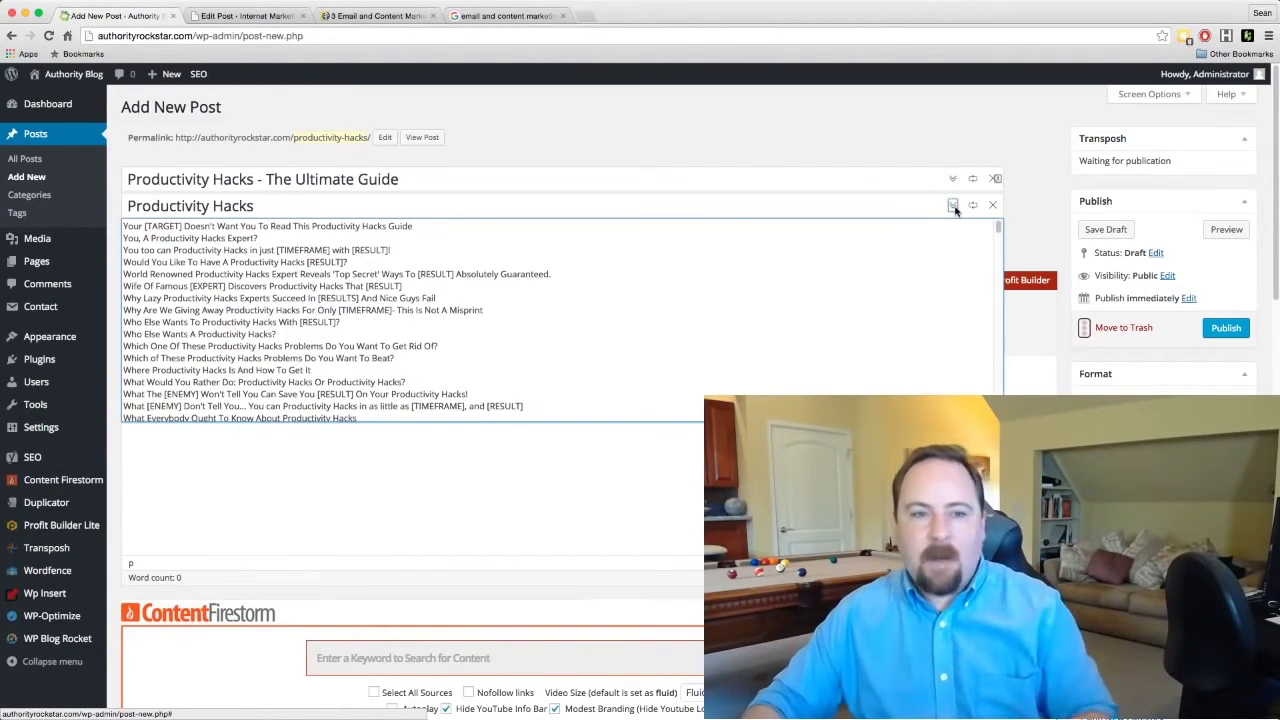
{"action": "scroll", "coordinate": [559, 336], "scroll_direction": "down", "scroll_amount": 10}
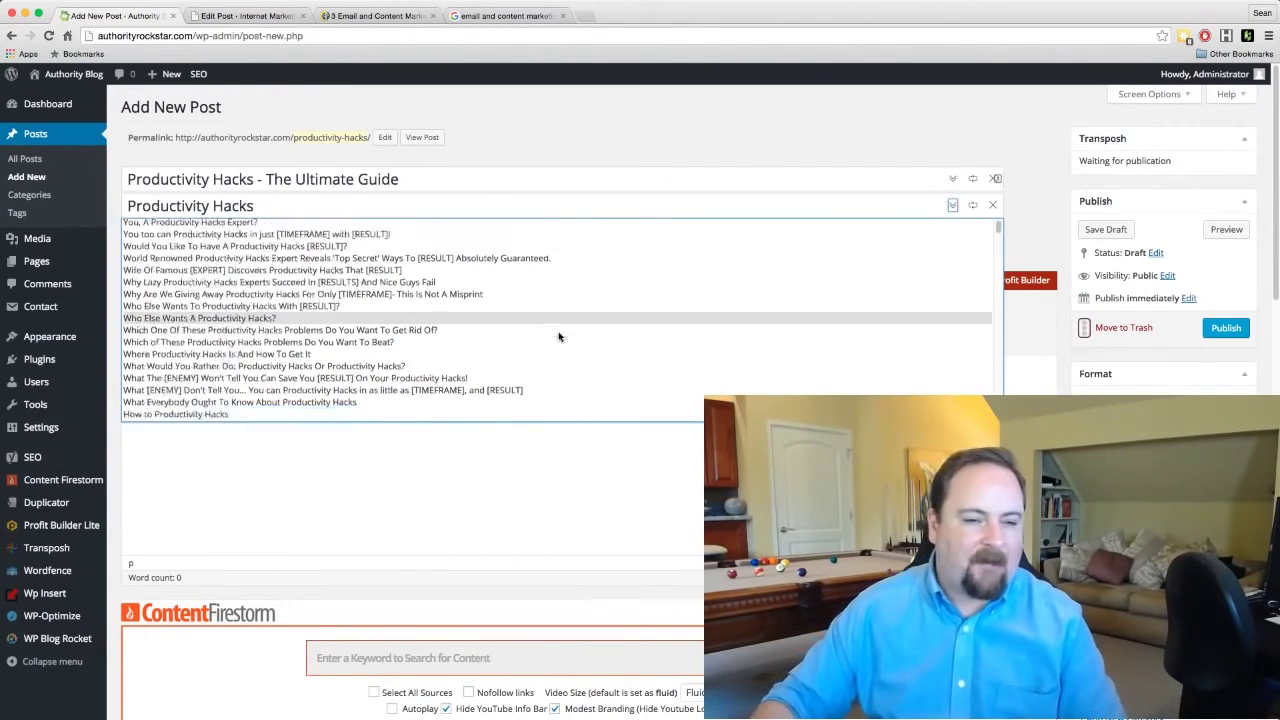
{"action": "scroll", "coordinate": [559, 336], "scroll_direction": "down", "scroll_amount": 2}
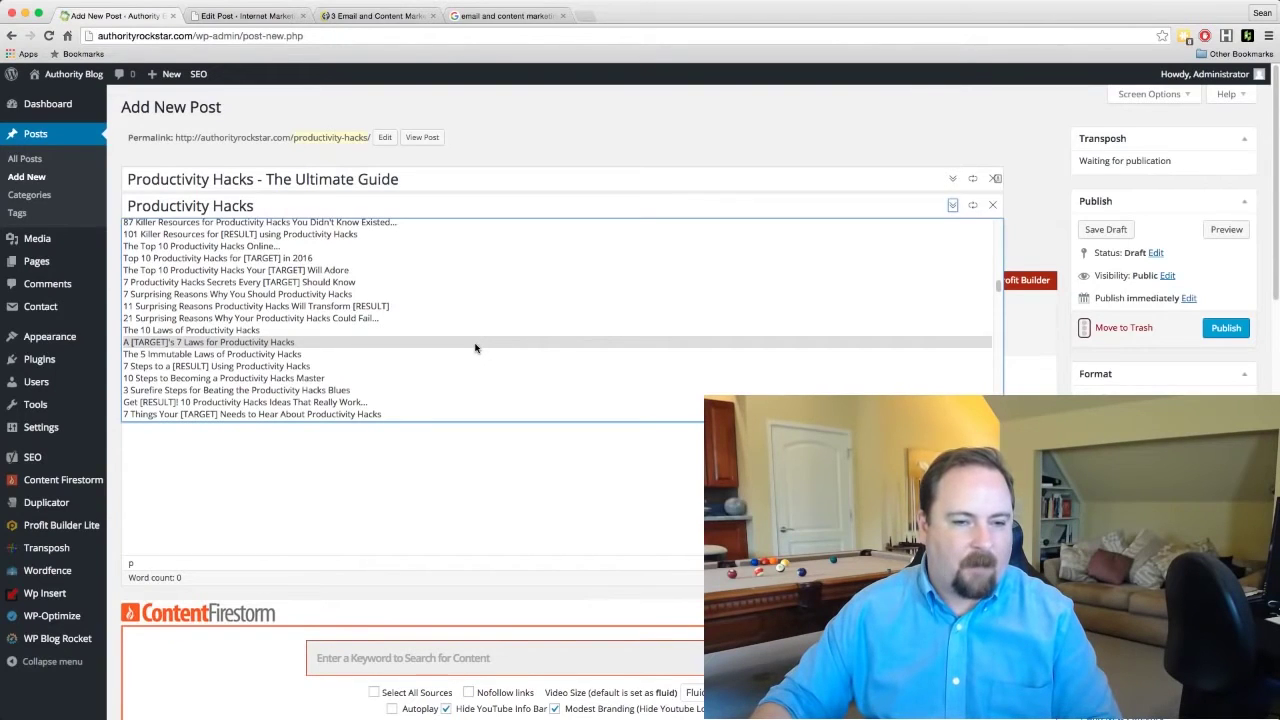
{"action": "left_click", "coordinate": [322, 285]}
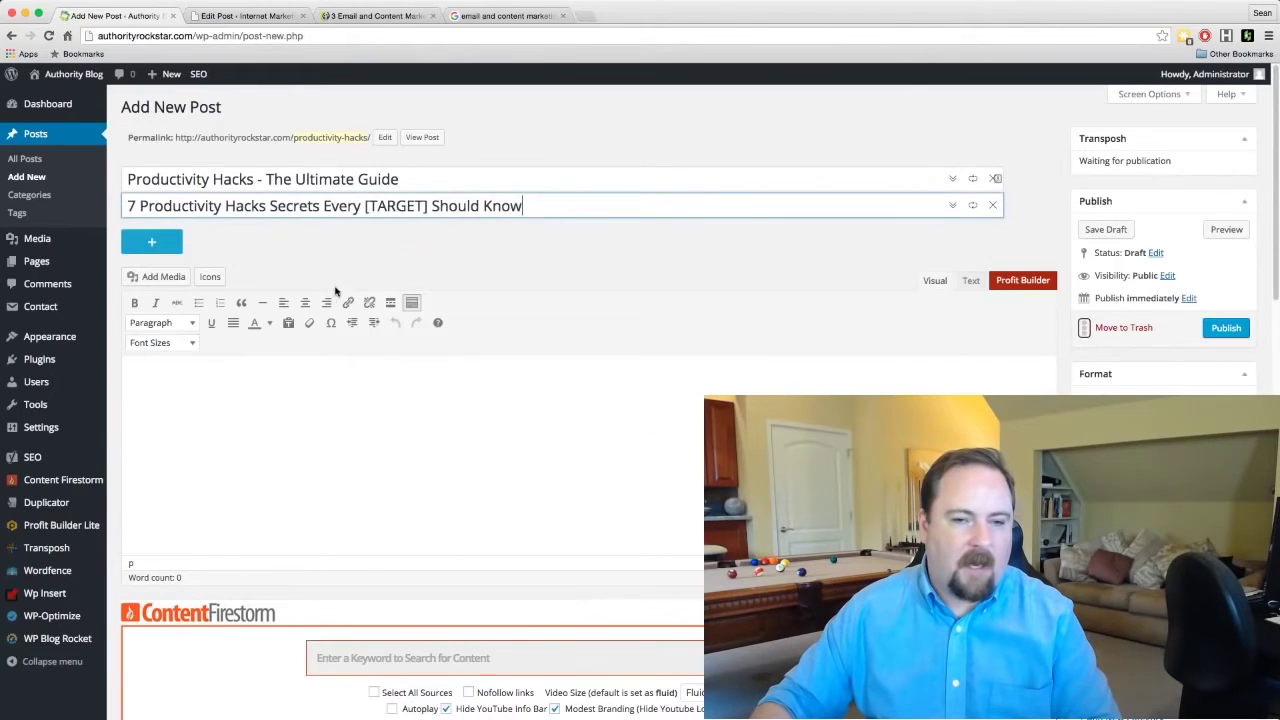
- Add a third title variation from the copied keyword using the template "Give Me Five Days - And I'll Give You the Secret of Productivity Hacks!"
{"action": "left_click", "coordinate": [165, 243]}
{"action": "left_click", "coordinate": [195, 234]}
{"action": "key", "text": "super+v"}
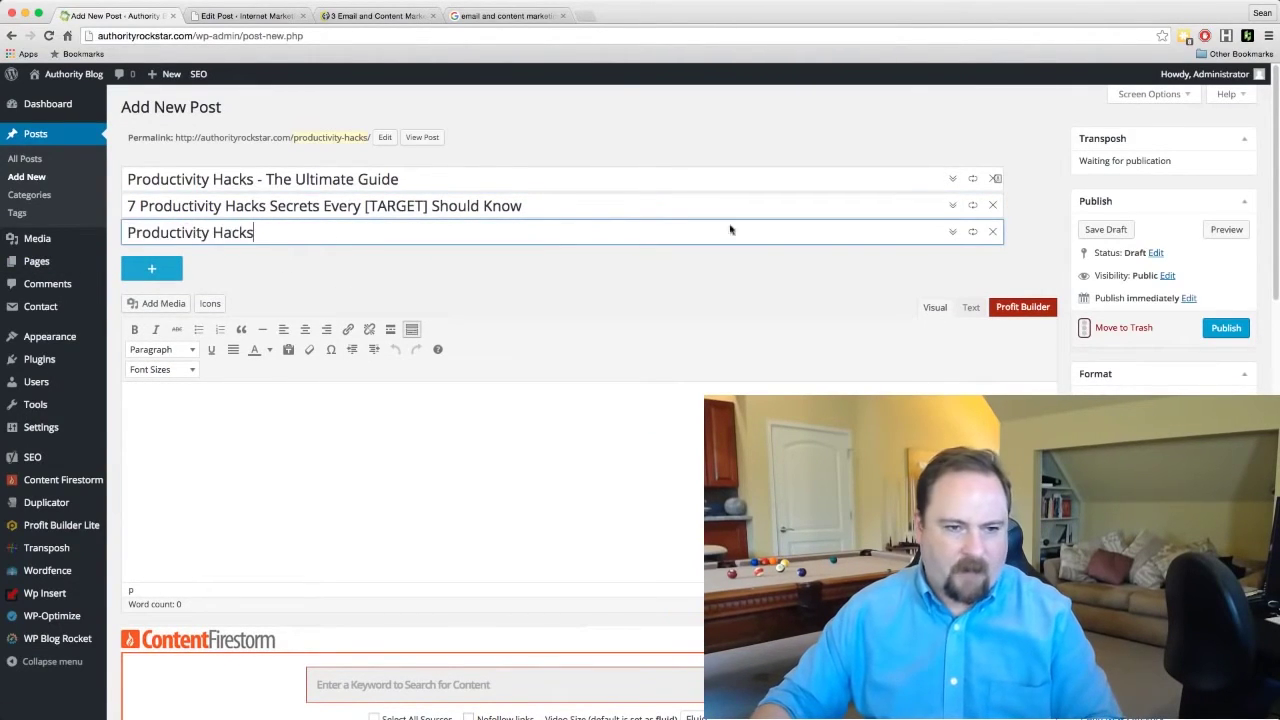
{"action": "left_click", "coordinate": [952, 231]}
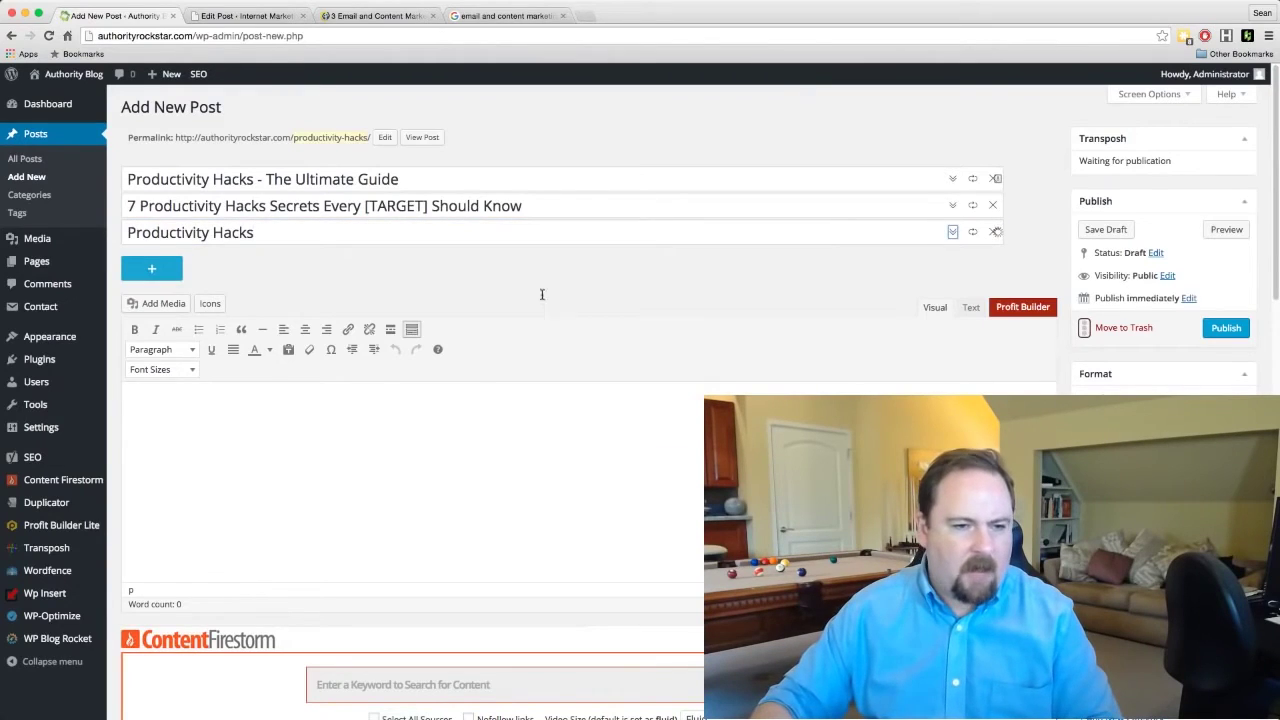
{"action": "scroll", "coordinate": [528, 309], "scroll_direction": "down", "scroll_amount": 3}
{"action": "scroll", "coordinate": [527, 310], "scroll_direction": "up", "scroll_amount": 10}
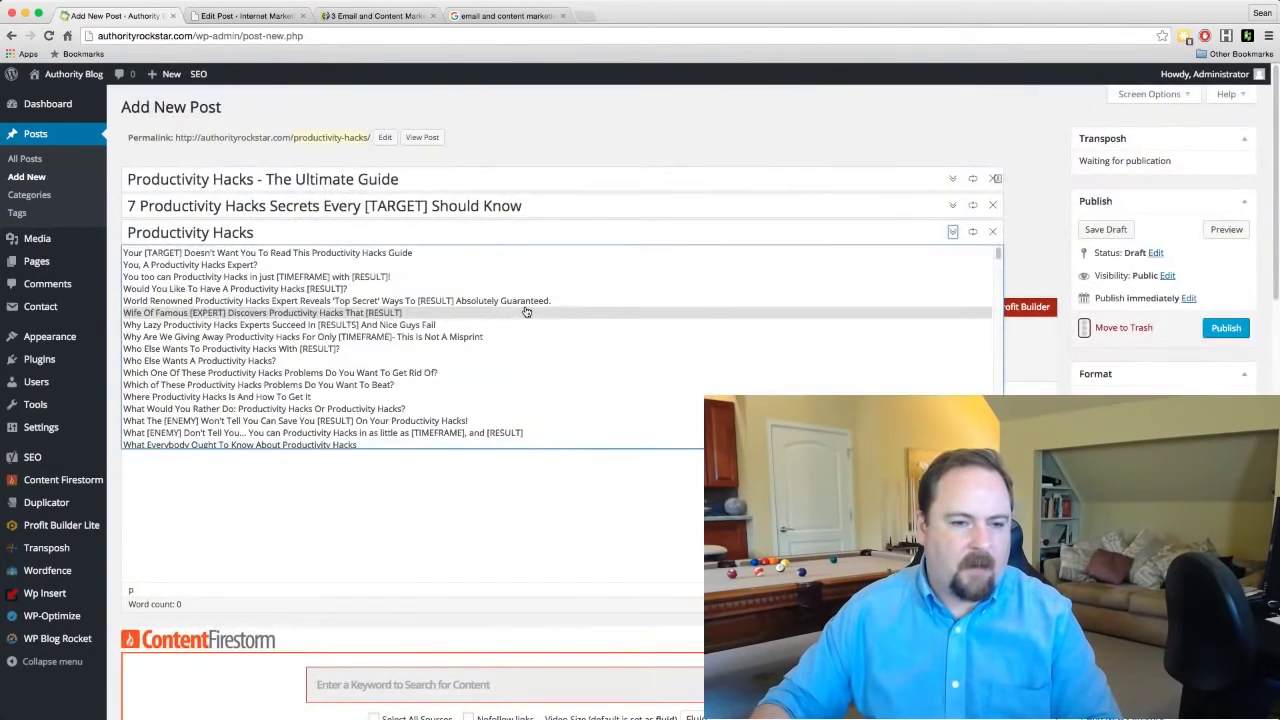
{"action": "scroll", "coordinate": [488, 329], "scroll_direction": "down", "scroll_amount": 5}
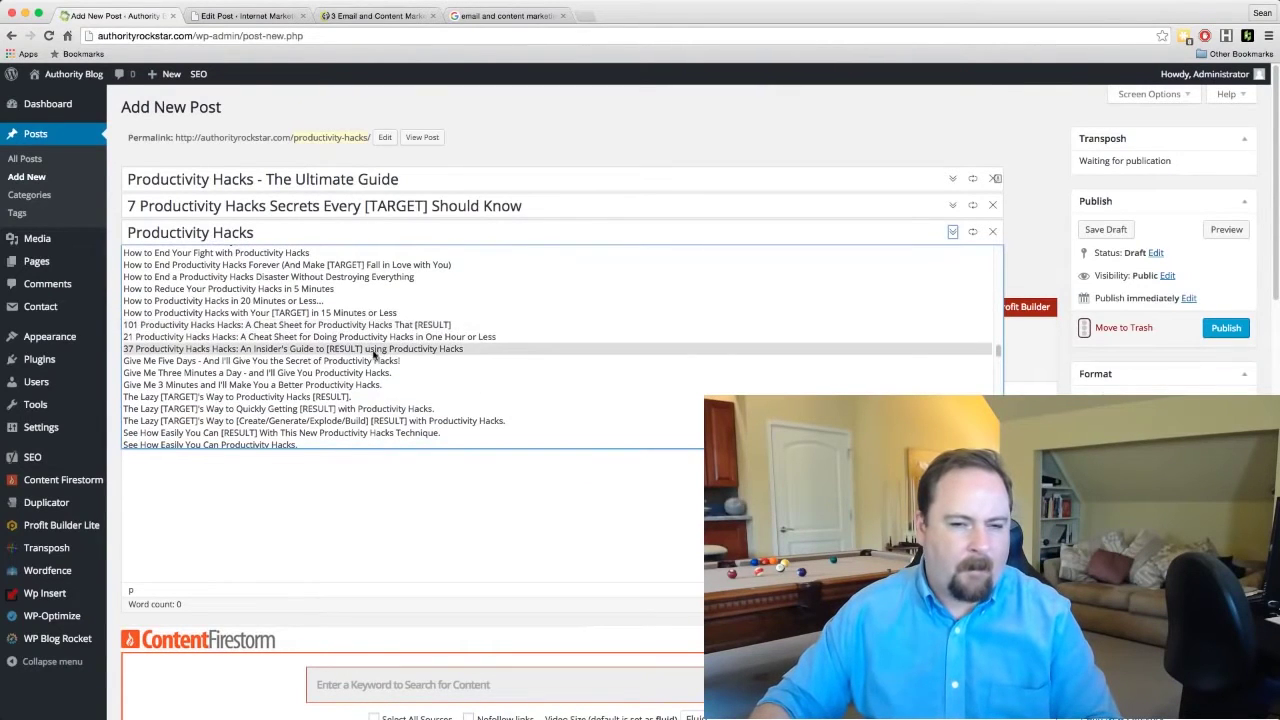
{"action": "left_click", "coordinate": [367, 363]}
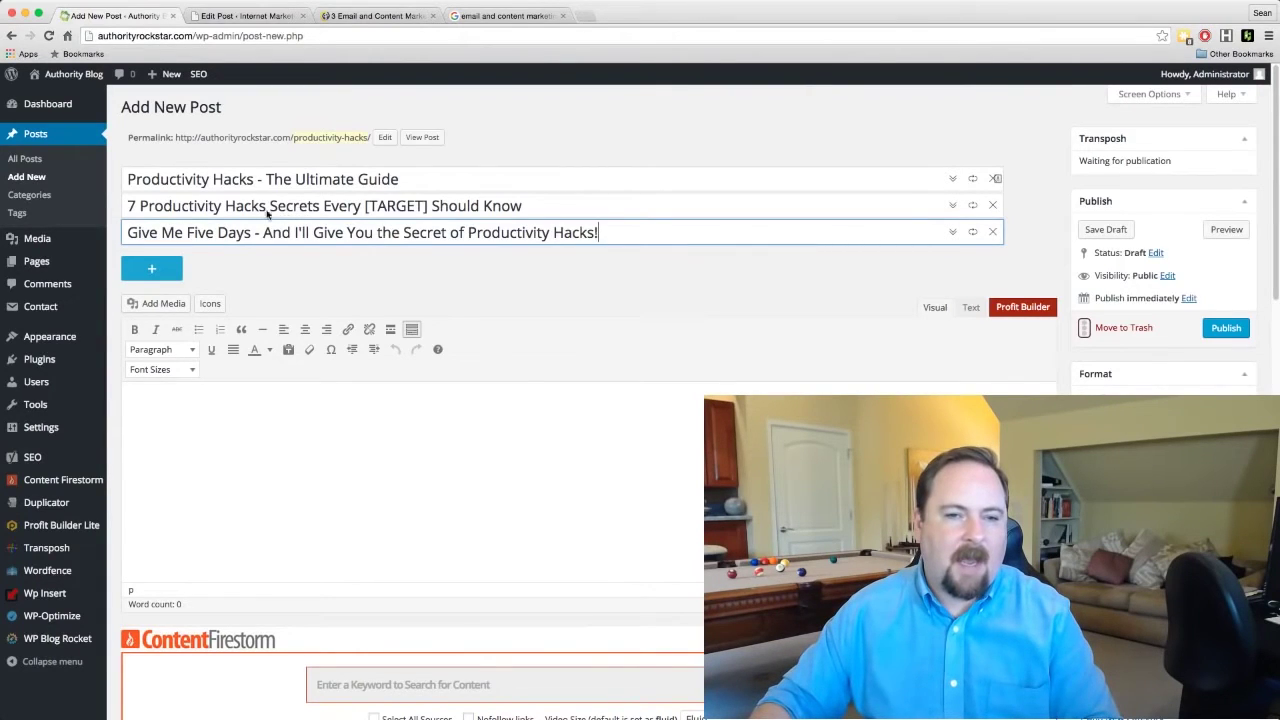
- Reword the second title variation to "7 Productivity Hacks Every Internet Marketer Should Know"
{"action": "left_click_drag", "start_coordinate": [432, 205], "coordinate": [365, 206]}
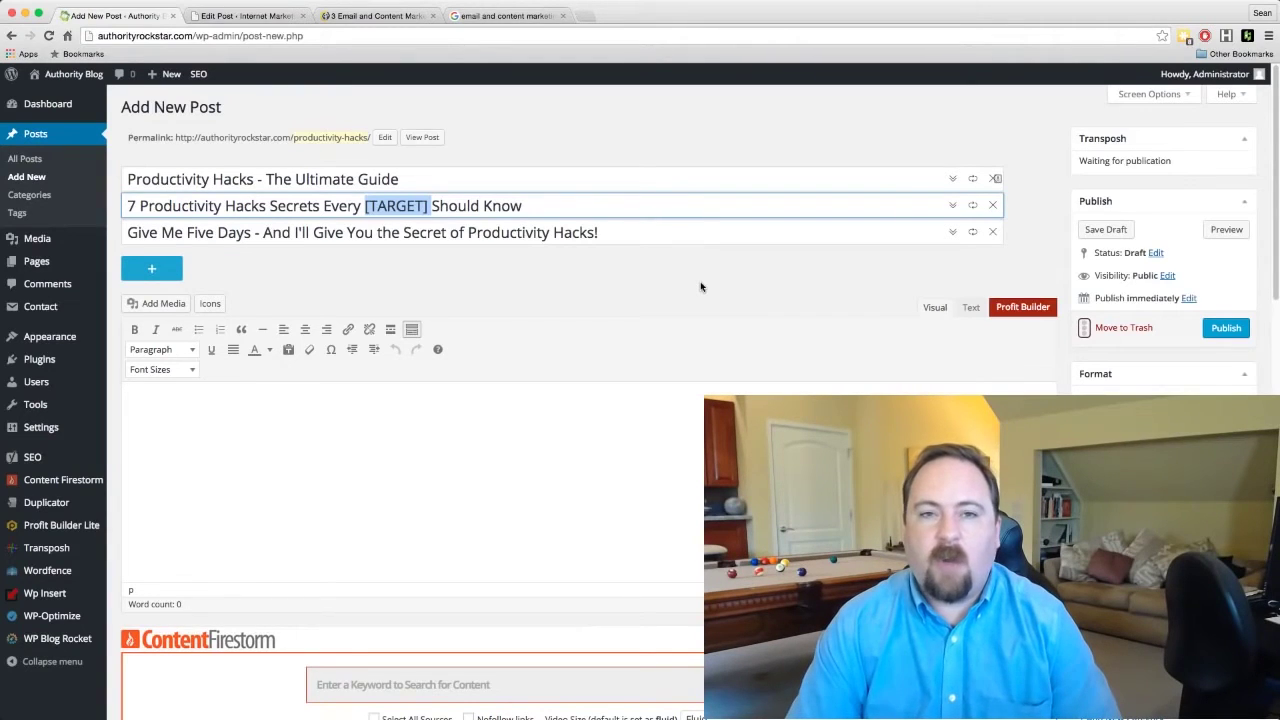
{"action": "type", "text": "Intener"}
{"action": "key", "text": "BackSpace"}
{"action": "key", "text": "BackSpace"}
{"action": "key", "text": "BackSpace"}
{"action": "type", "text": "rnet Marketing"}
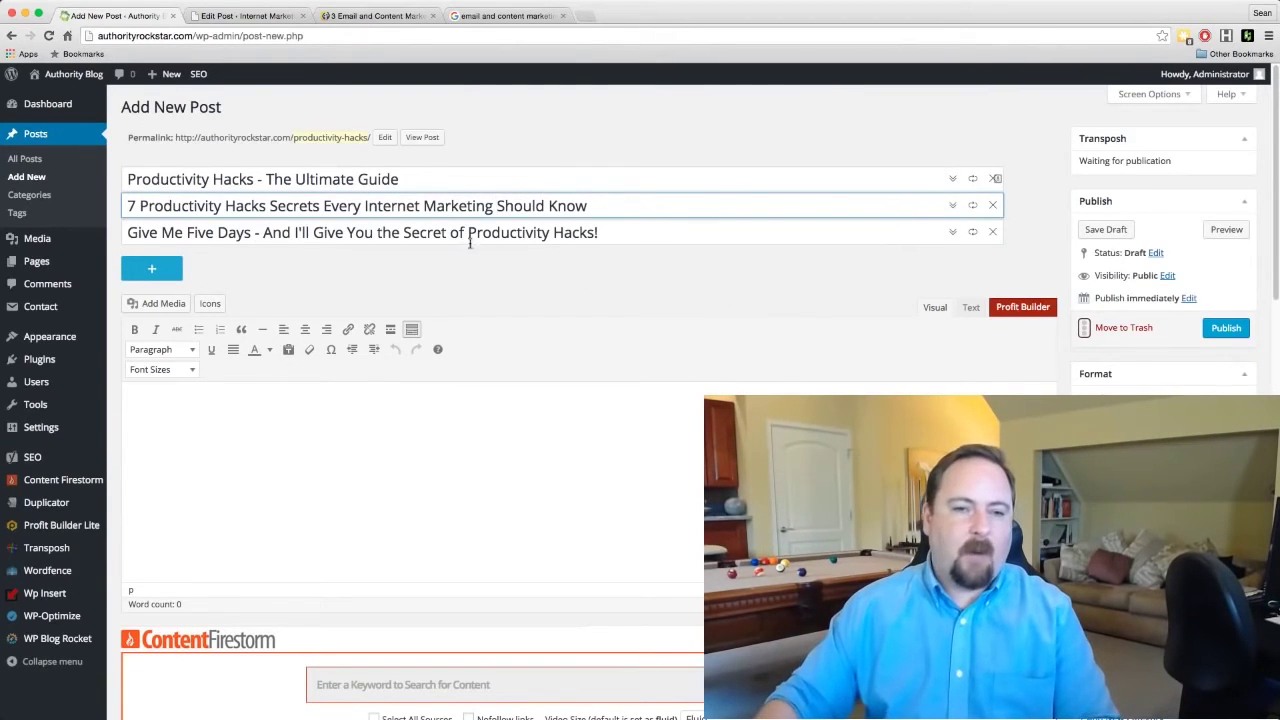
{"action": "double_click", "coordinate": [289, 206]}
{"action": "key", "text": "BackSpace"}
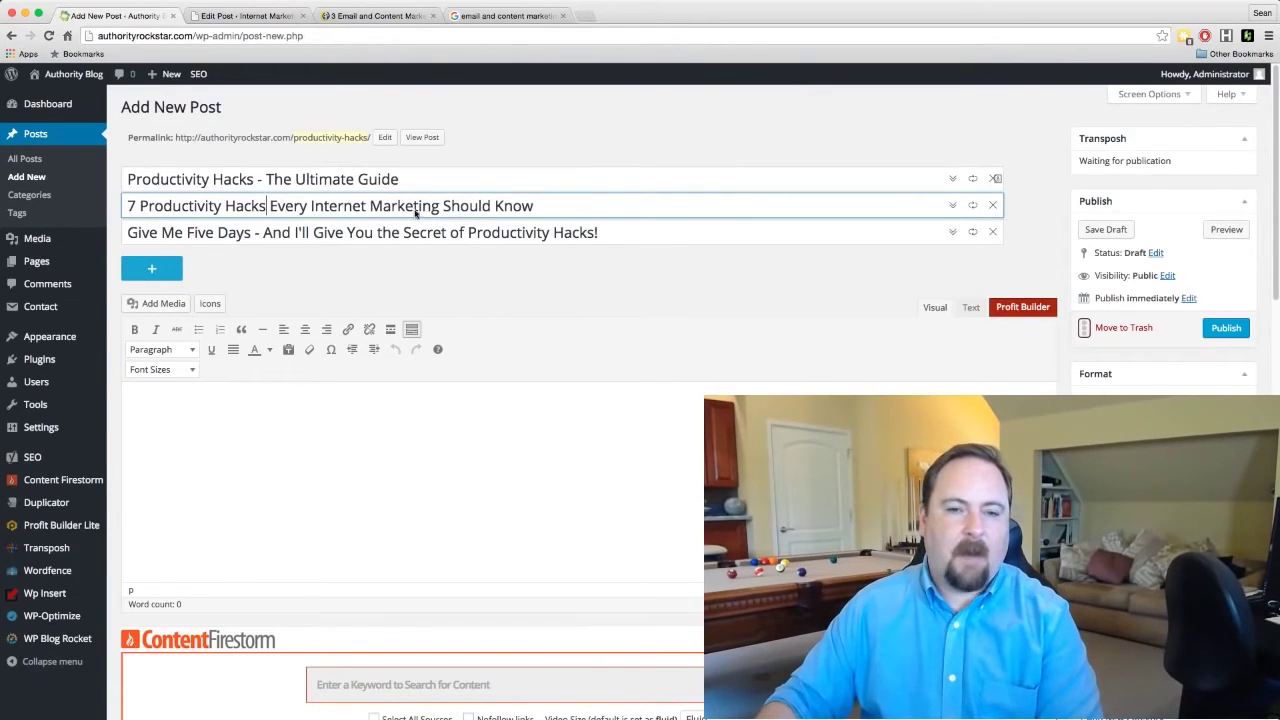
{"action": "left_click_drag", "start_coordinate": [439, 207], "coordinate": [418, 207]}
{"action": "type", "text": "er"}
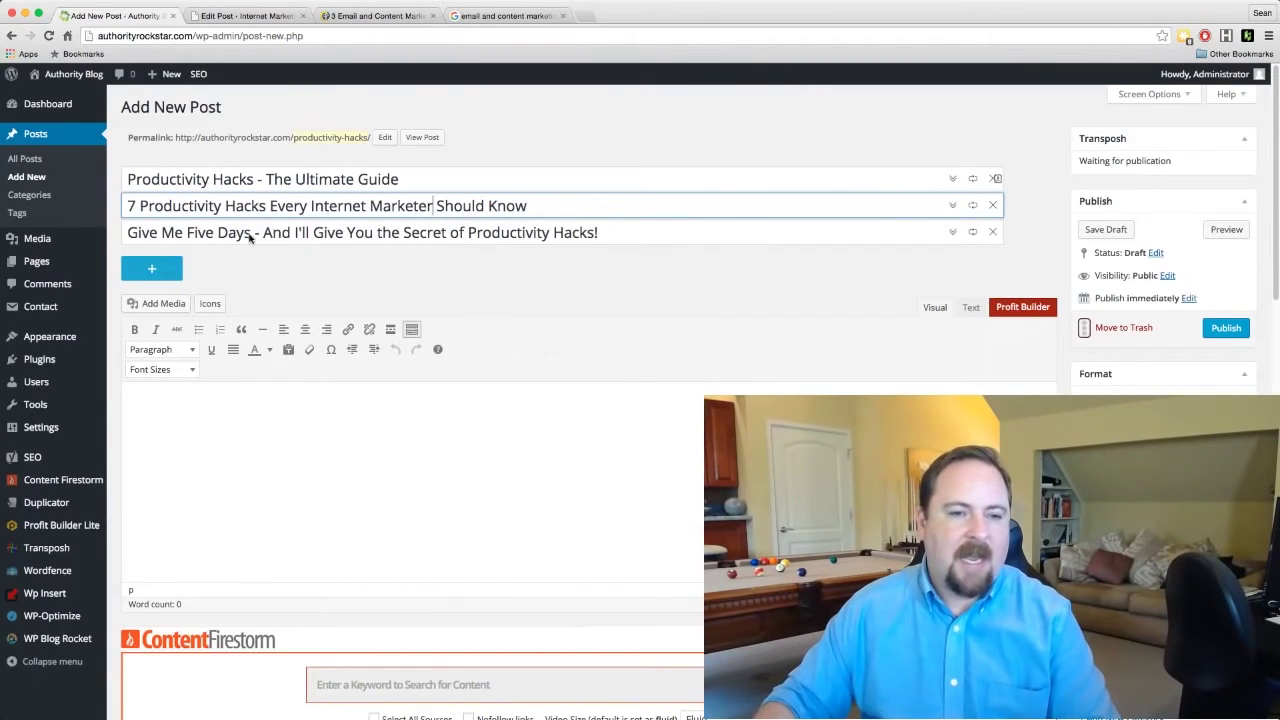
- Remove the word "of" from the third title variation so it reads "Give Me Five Days - And I'll Give You the Secret Productivity Hacks!"
{"action": "double_click", "coordinate": [458, 236]}
{"action": "key", "text": "BackSpace"}
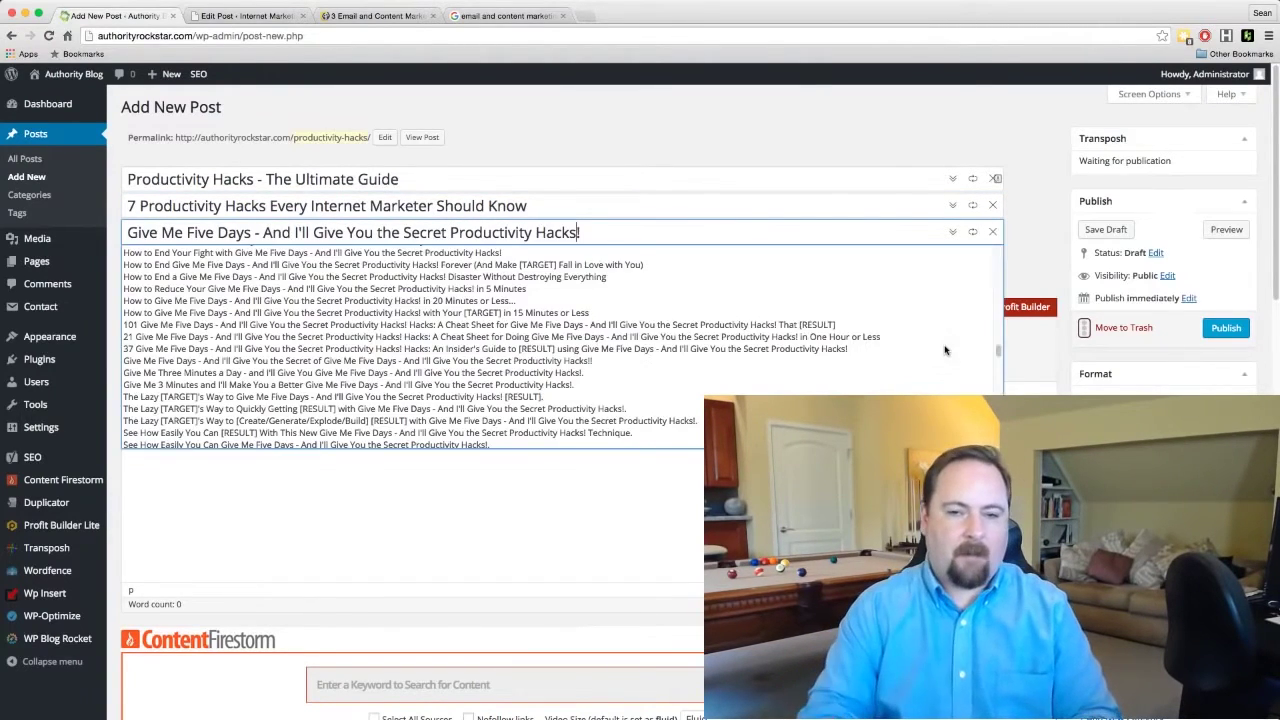
- Remove the stray space before the exclamation mark in the third title variation
{"action": "left_click", "coordinate": [1043, 267]}
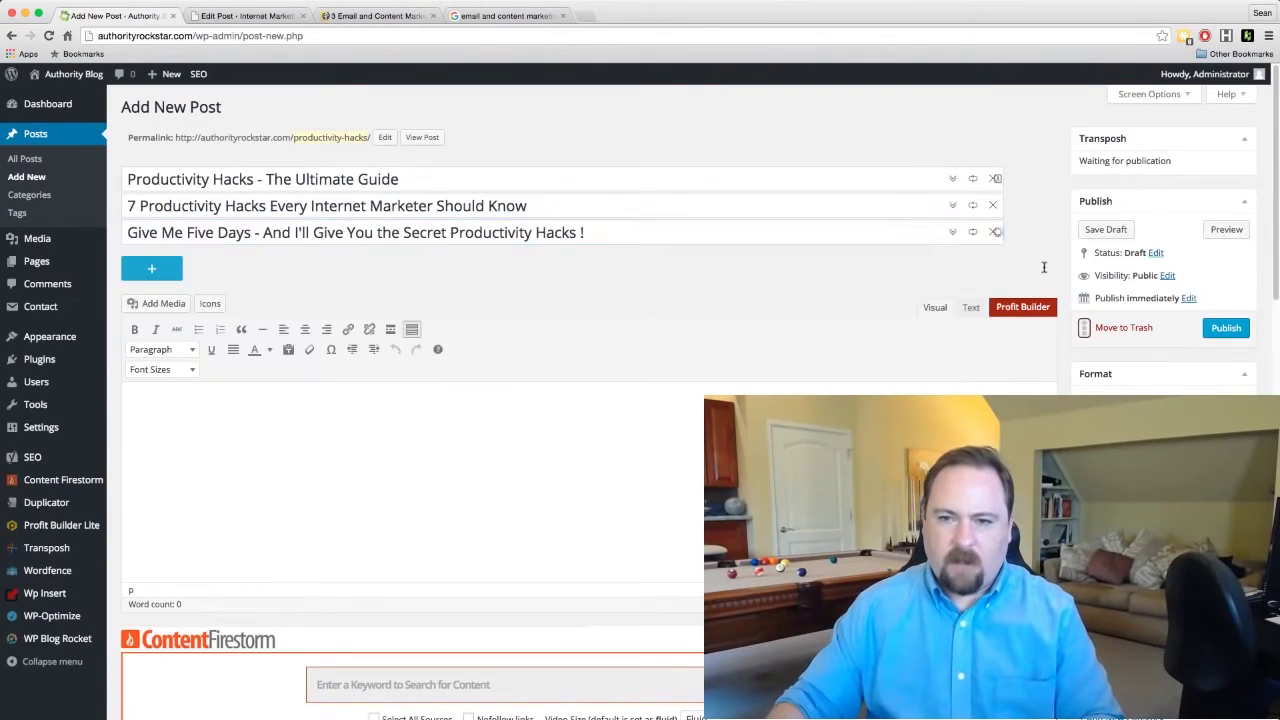
{"action": "left_click", "coordinate": [583, 237]}
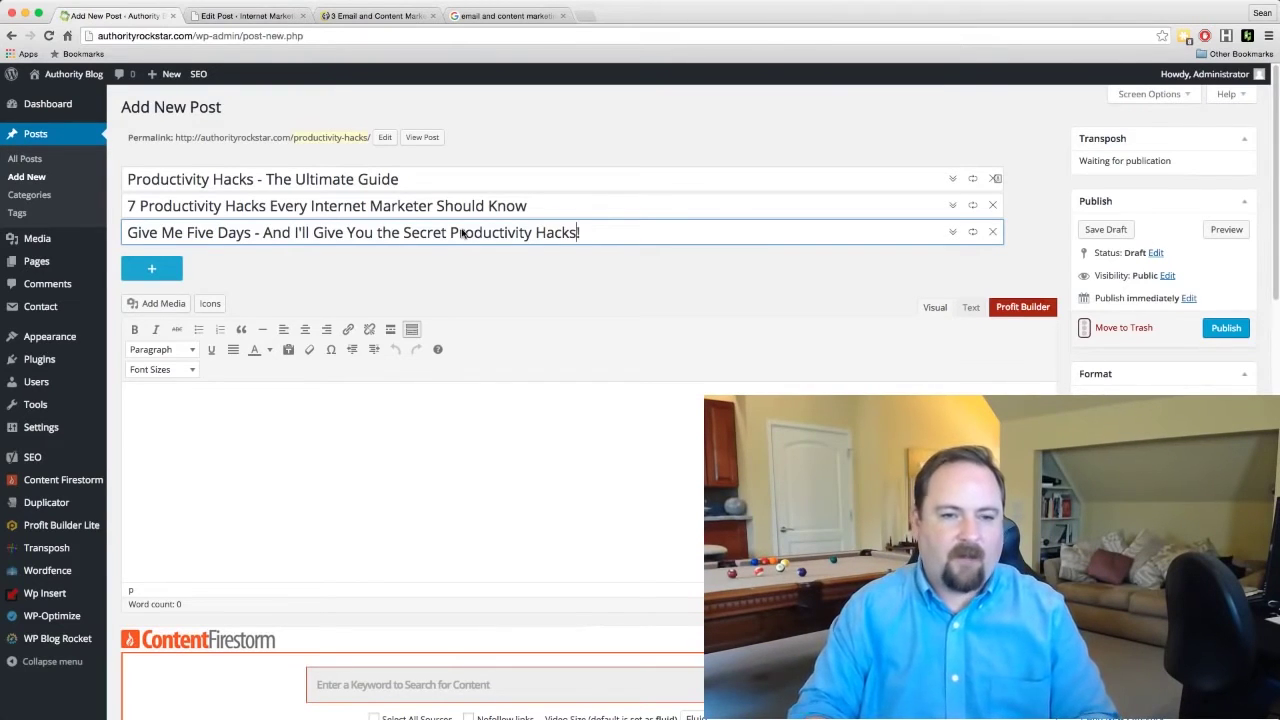
{"action": "left_click", "coordinate": [1027, 246]}
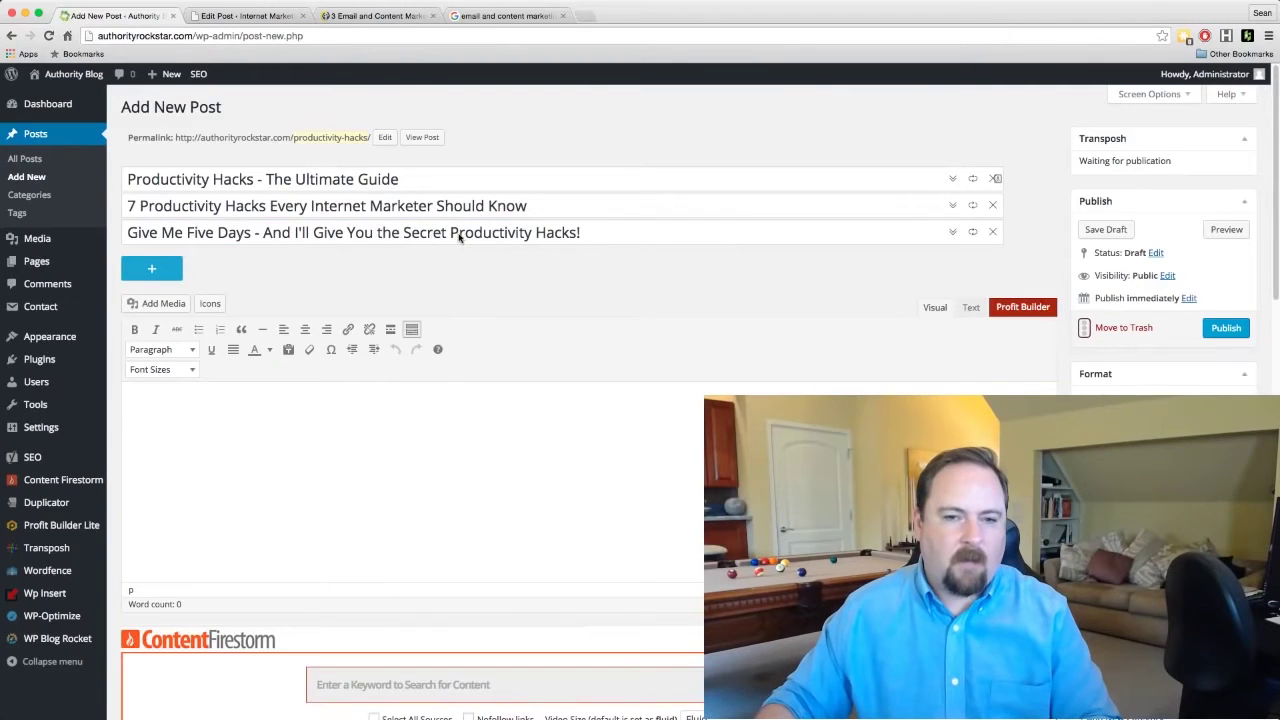
- Replace "the" with "My" in the third title variation so it reads "Give Me Five Days - And I'll Give You My Secret Productivity Hacks!"
{"action": "double_click", "coordinate": [390, 234]}
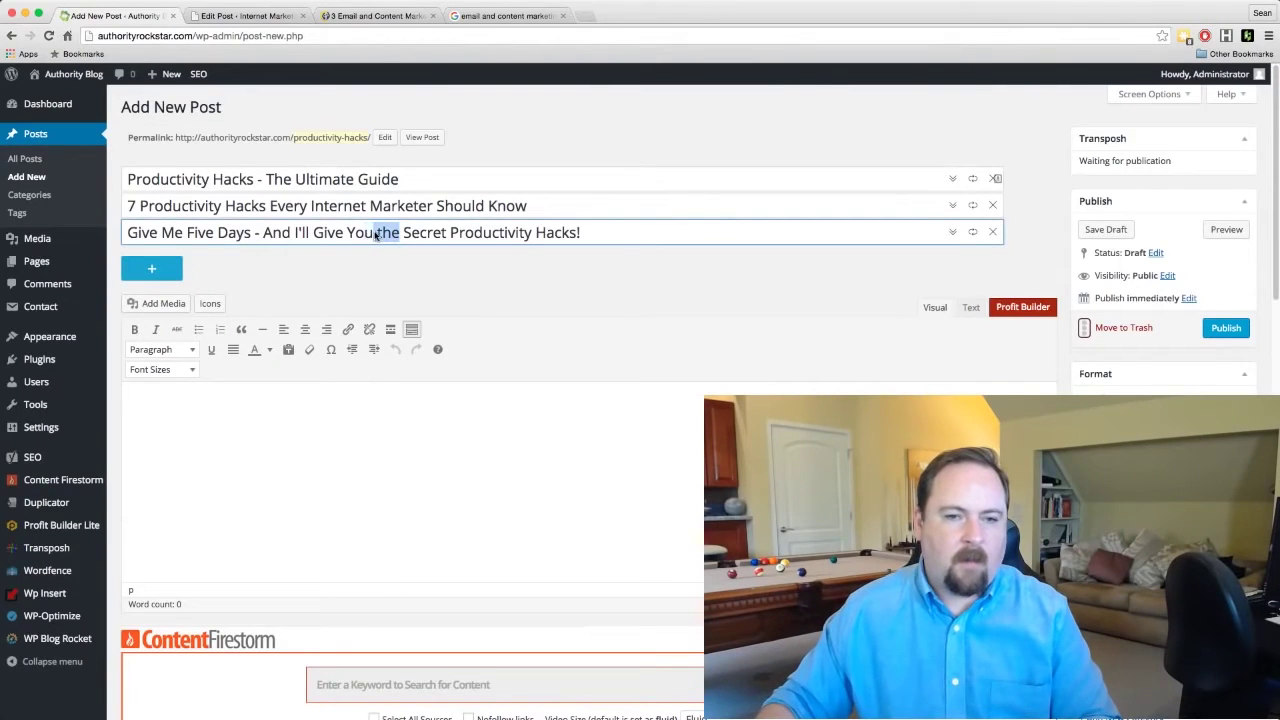
{"action": "type", "text": "My"}
{"action": "left_click", "coordinate": [561, 260]}
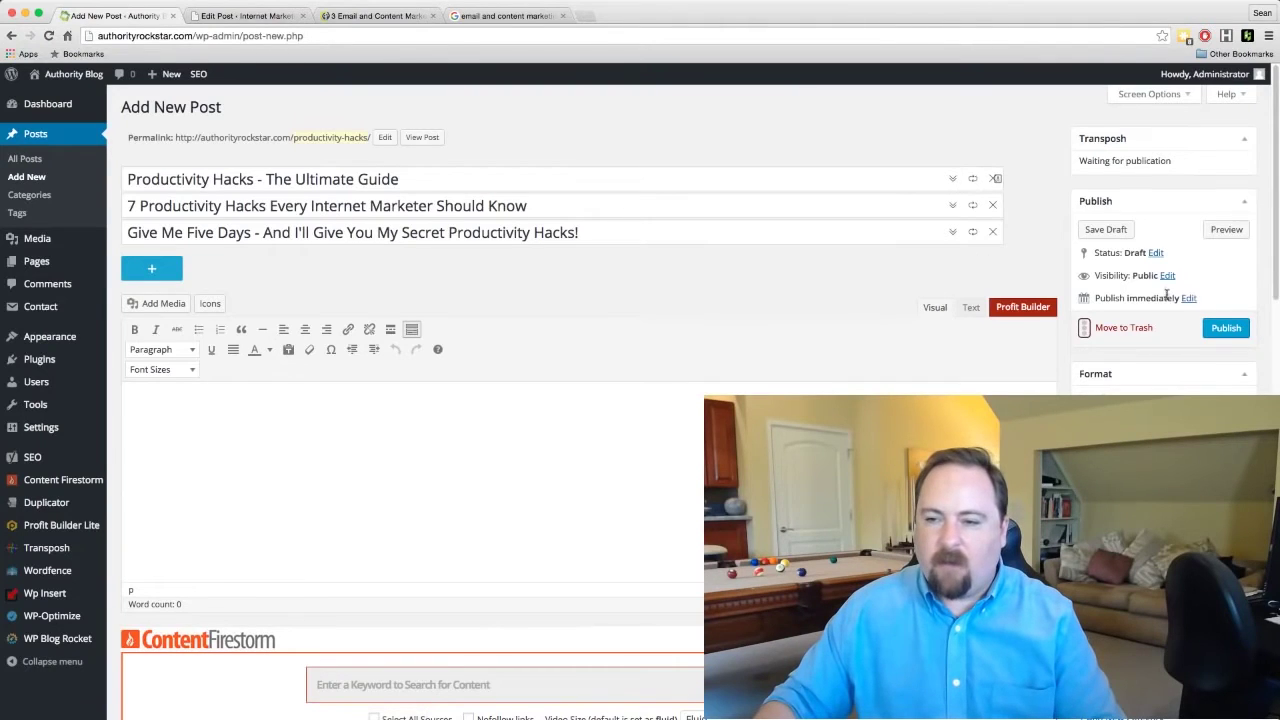
- Publish the post and check its WP Blog Rocket Analytics section
{"action": "left_click", "coordinate": [1222, 330]}
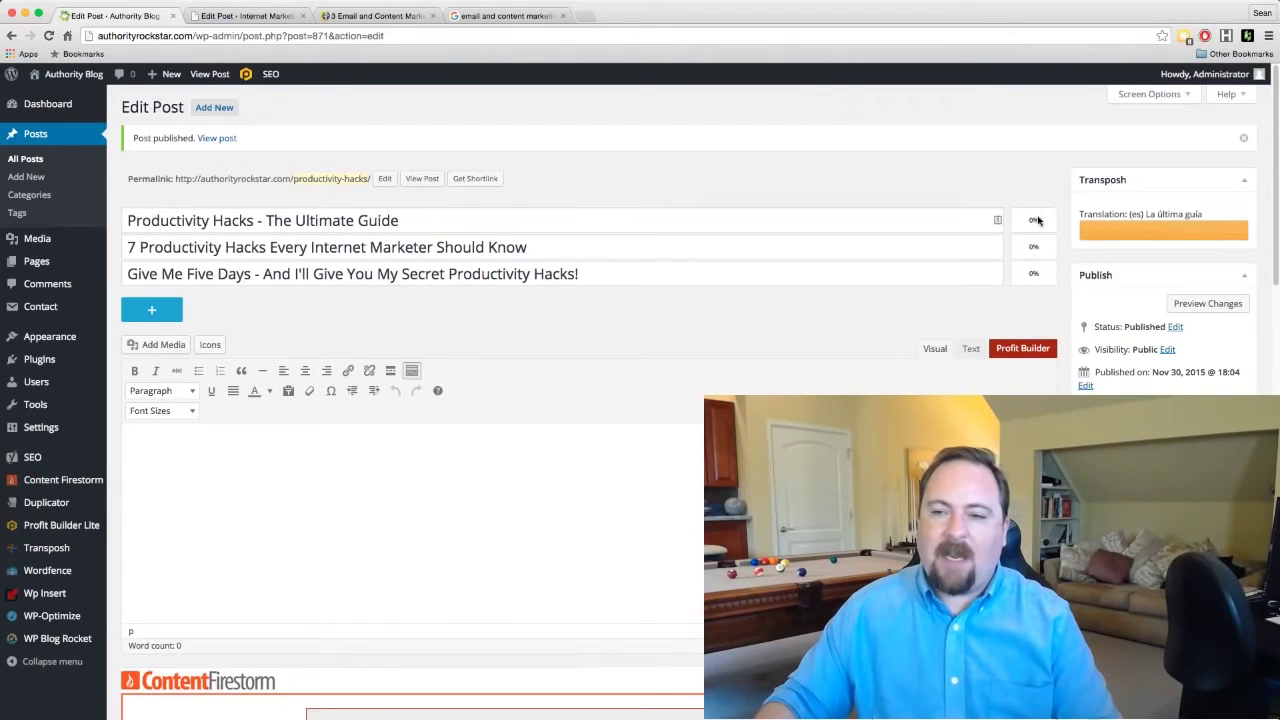
{"action": "left_click", "coordinate": [351, 550]}
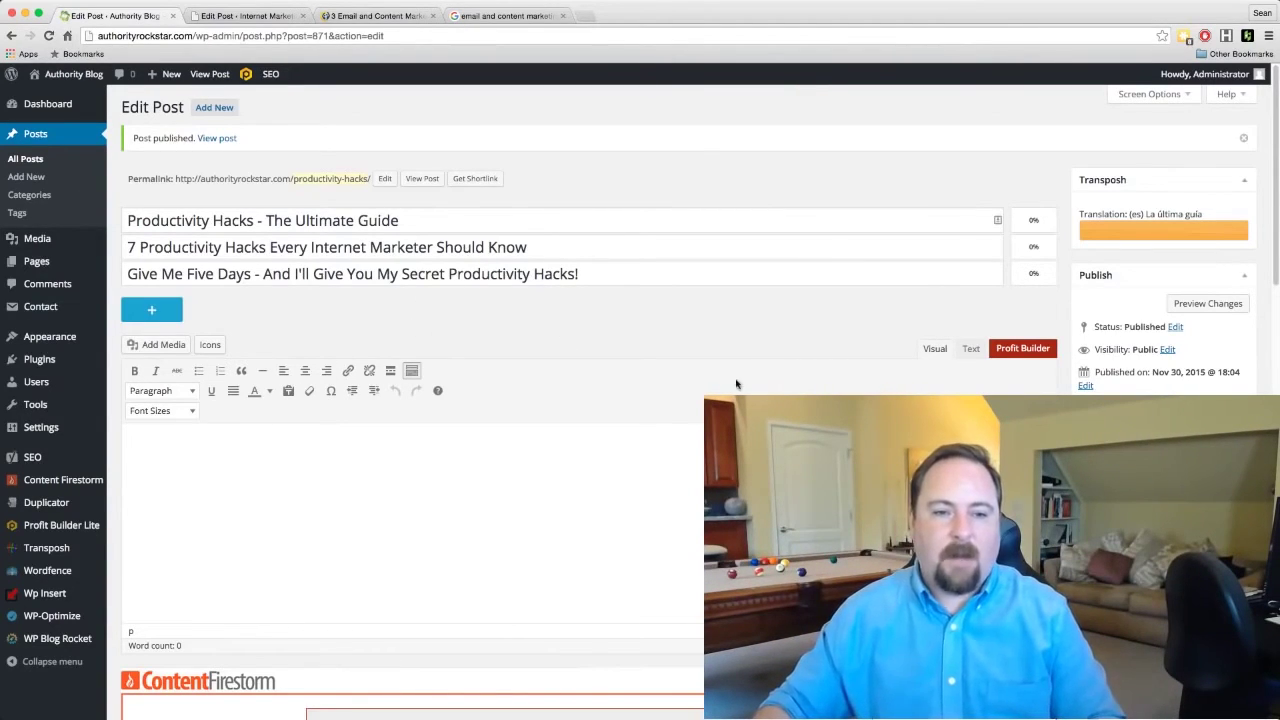
{"action": "scroll", "coordinate": [590, 400], "scroll_direction": "down", "scroll_amount": 20}
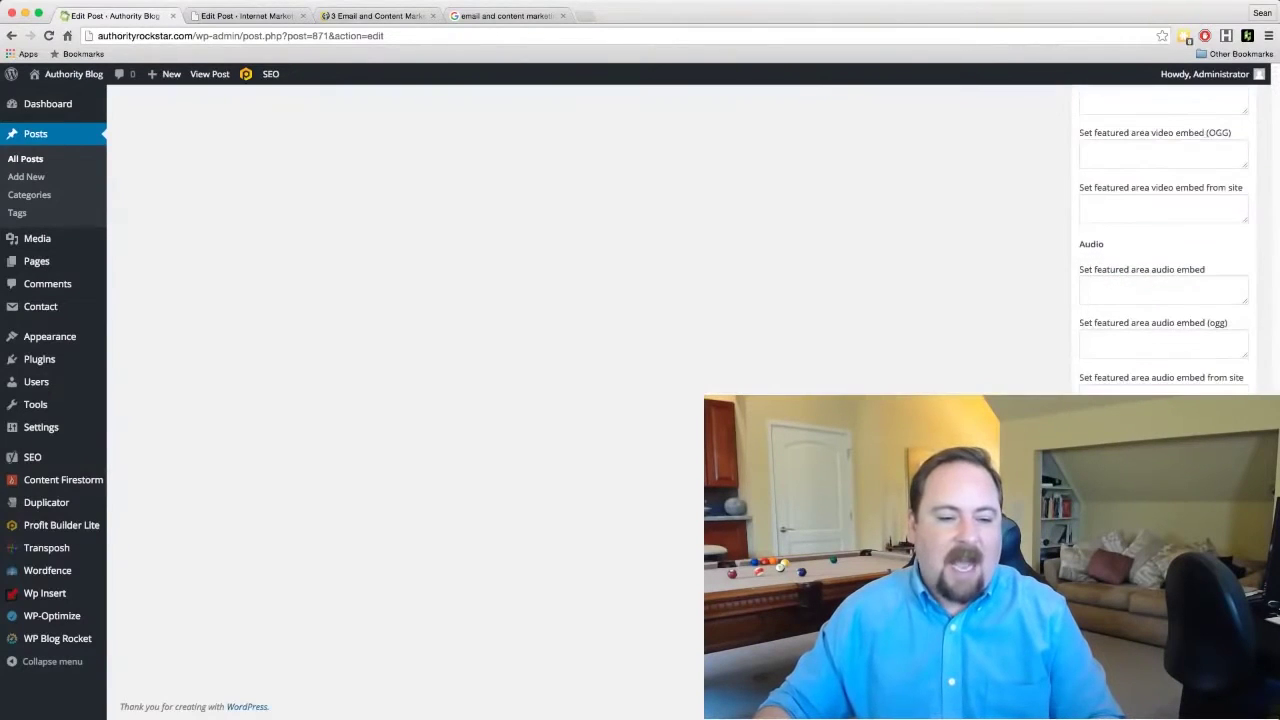
{"action": "scroll", "coordinate": [327, 551], "scroll_direction": "up", "scroll_amount": 5}
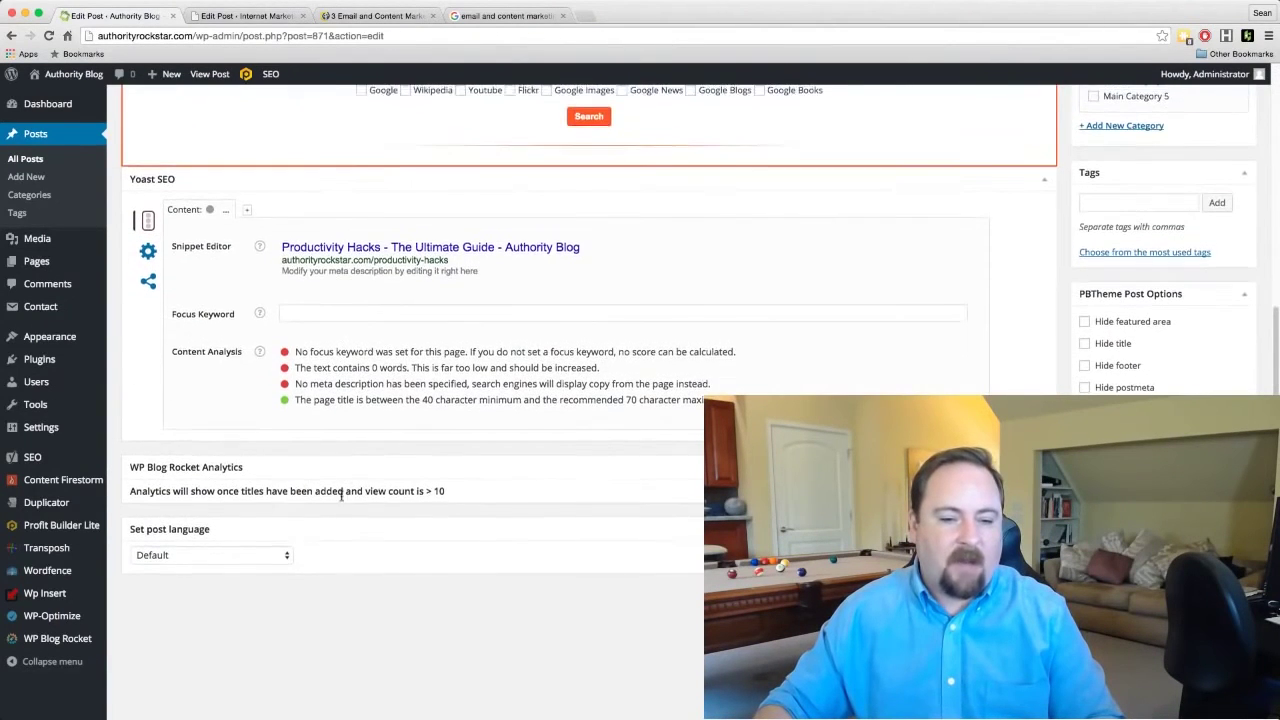
{"action": "scroll", "coordinate": [537, 565], "scroll_direction": "up", "scroll_amount": 8}
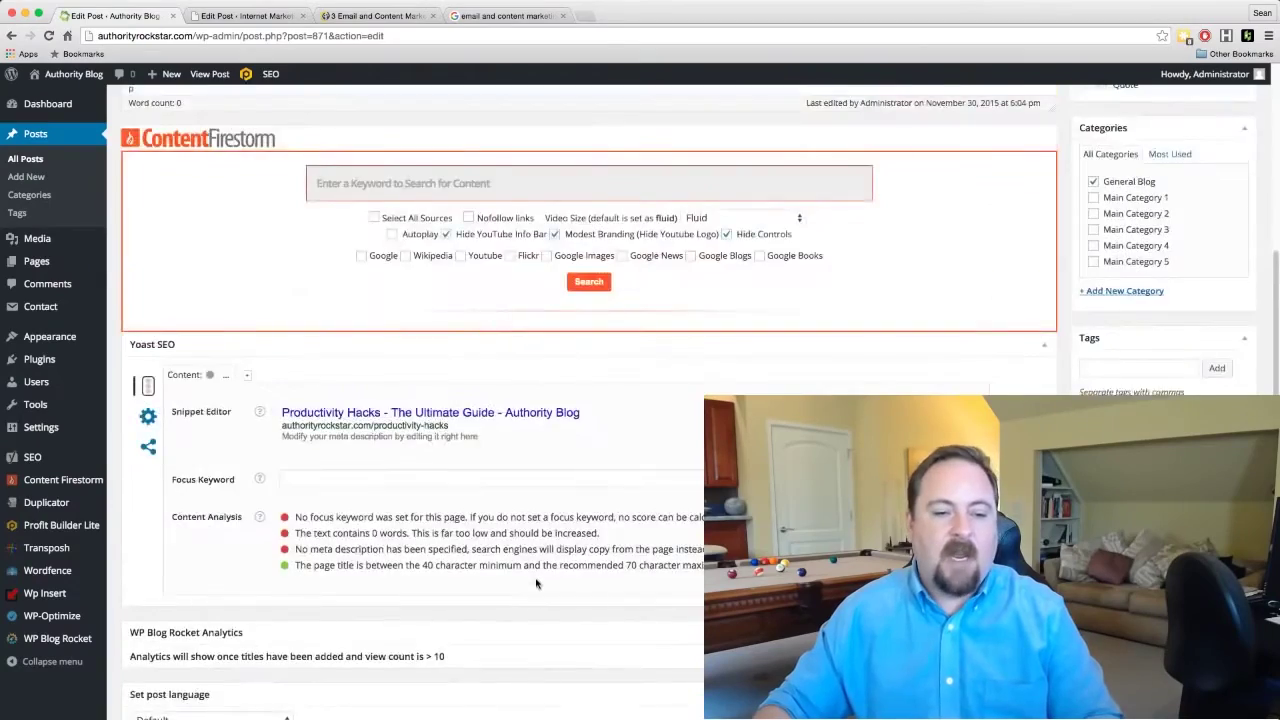
{"action": "scroll", "coordinate": [535, 584], "scroll_direction": "up", "scroll_amount": 2}
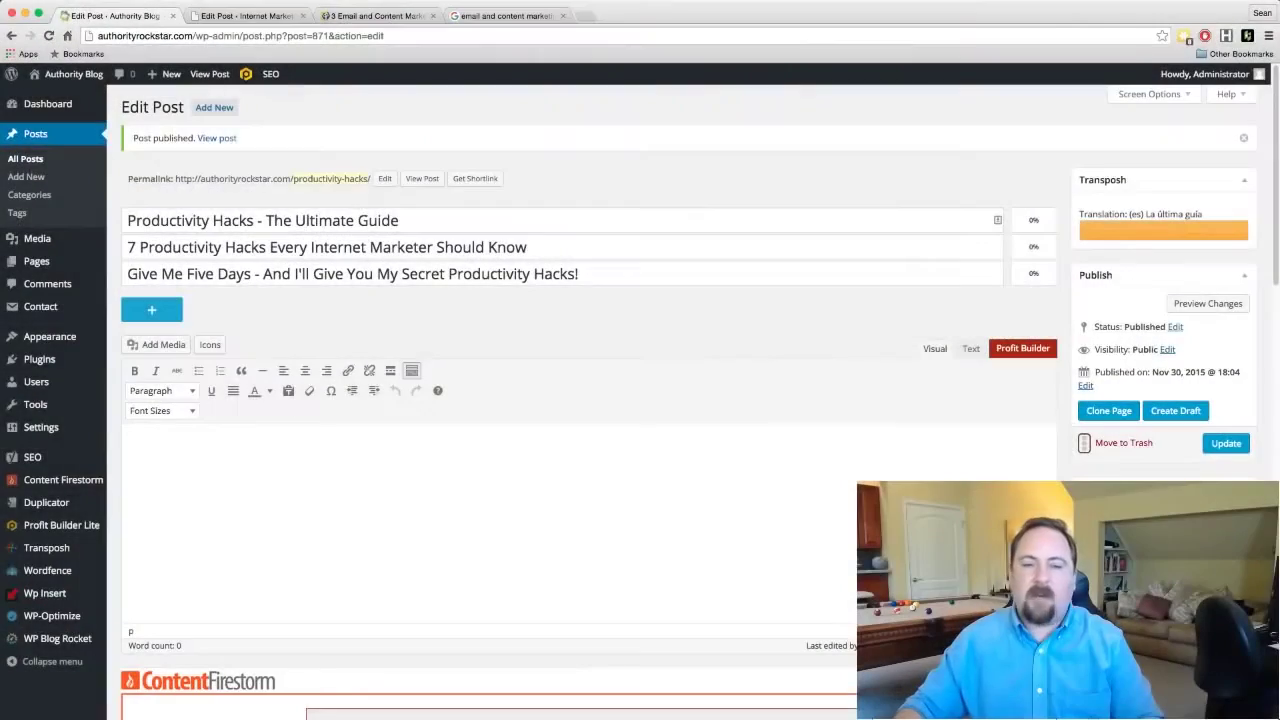
- Search ContentFirestorm for "Productivity Hacks" with all sources selected
{"action": "scroll", "coordinate": [838, 548], "scroll_direction": "down", "scroll_amount": 3}
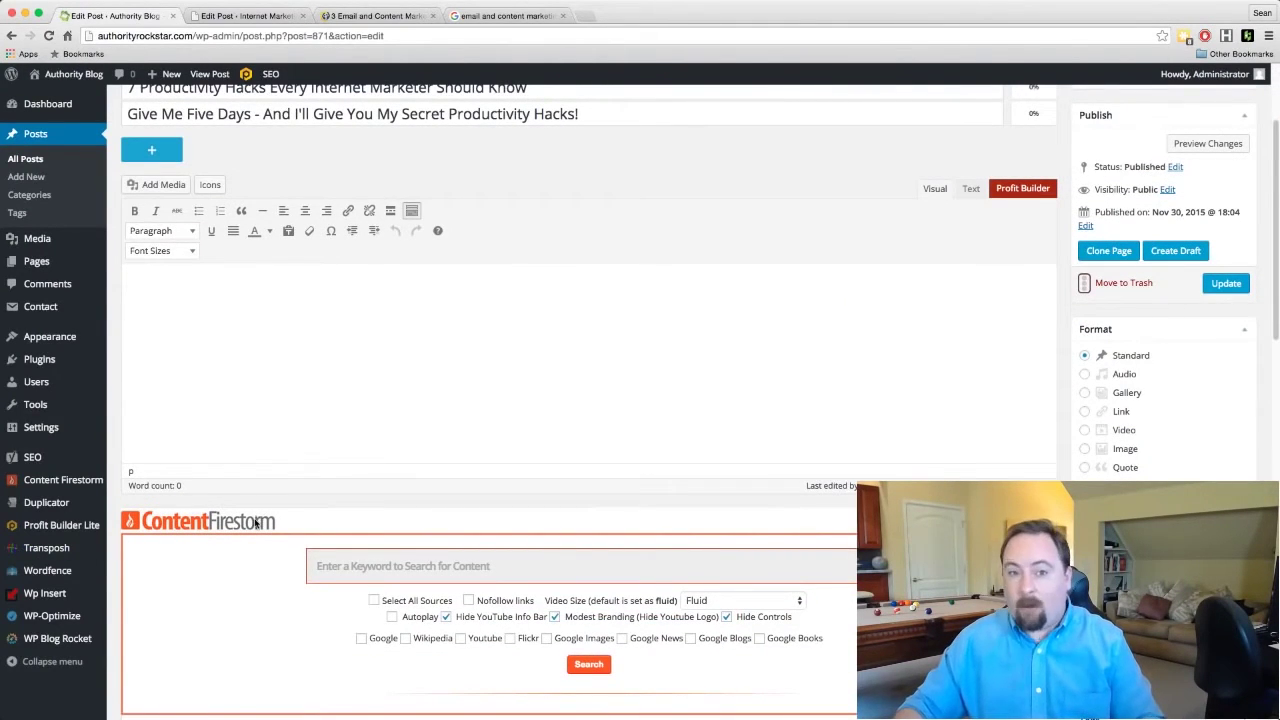
{"action": "left_click", "coordinate": [352, 566]}
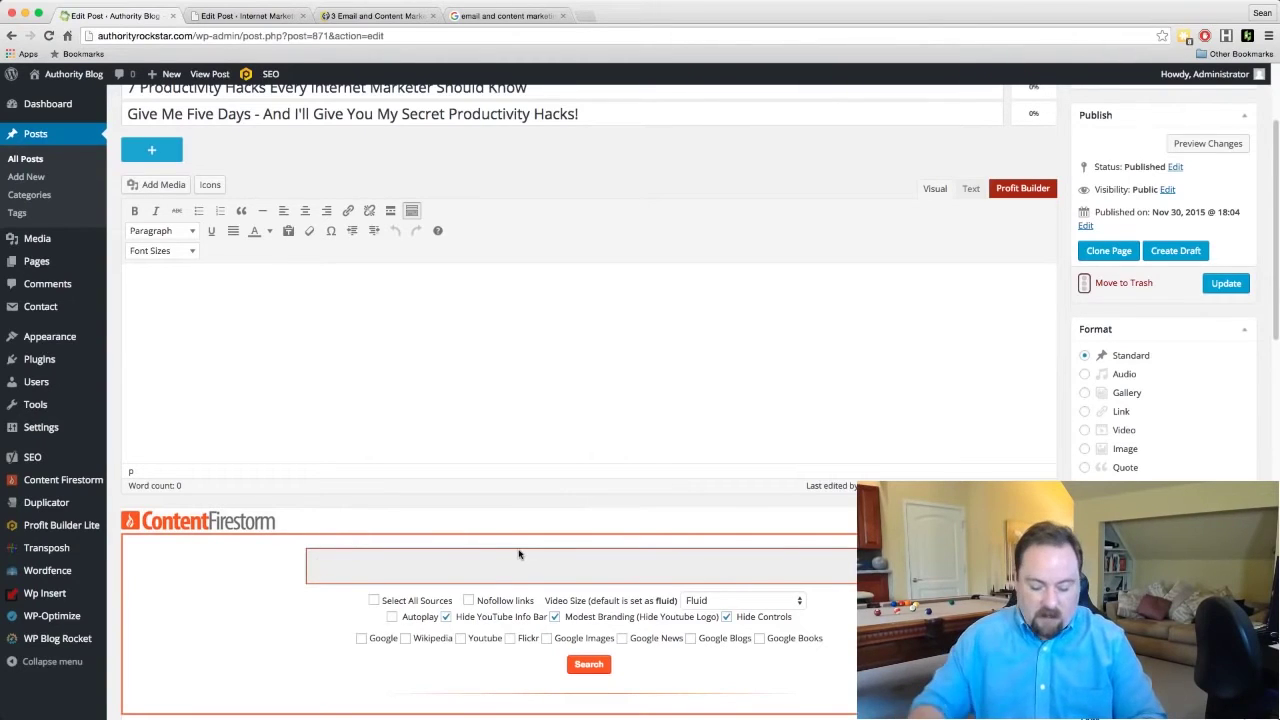
{"action": "type", "text": "Pro"}
{"action": "left_click", "coordinate": [376, 594]}
{"action": "left_click", "coordinate": [374, 601]}
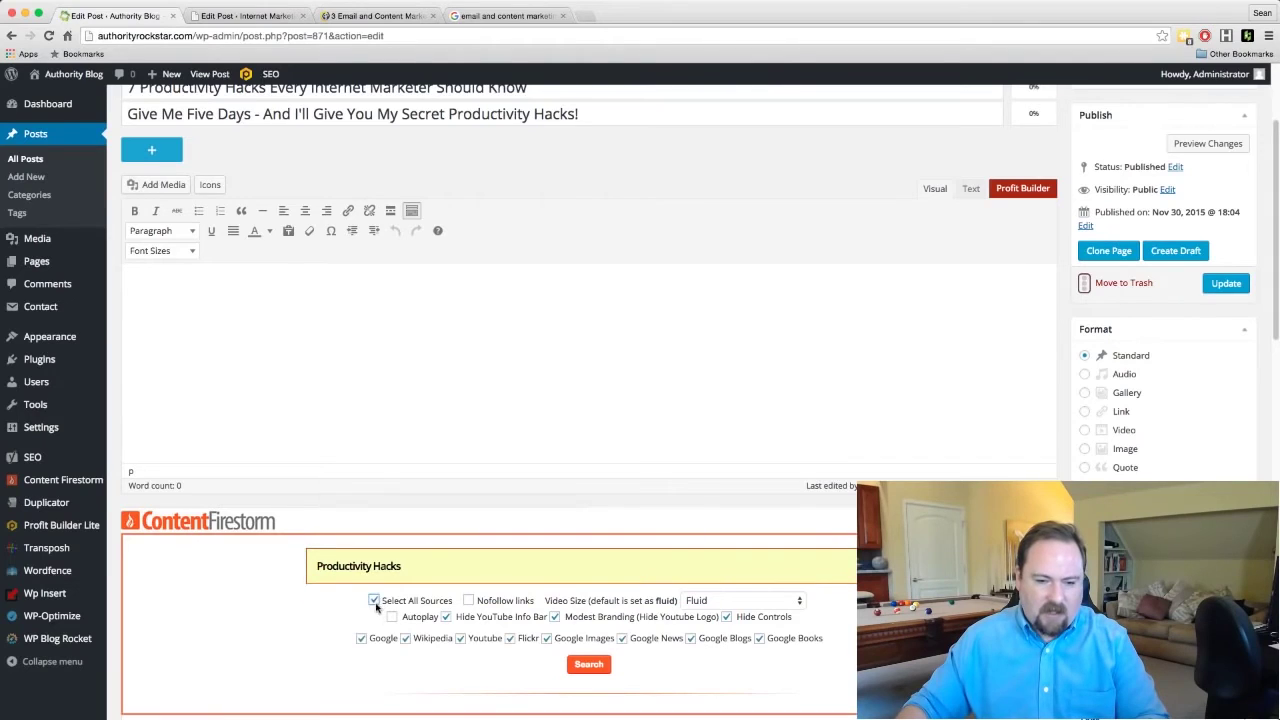
{"action": "left_click", "coordinate": [580, 666]}
- Preview the YouTube result "Productivity Hacks & Routine Changes That Help Me Get More Done" and insert its video into the post
{"action": "scroll", "coordinate": [466, 387], "scroll_direction": "down", "scroll_amount": 1}
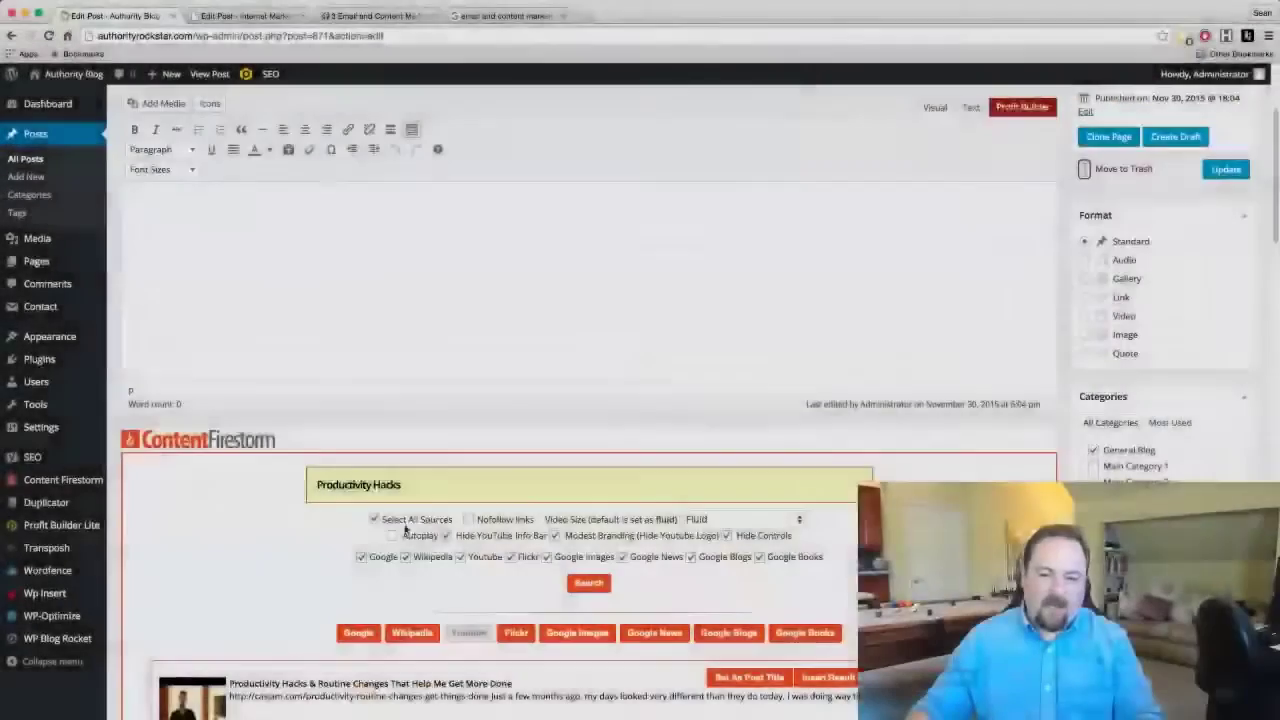
{"action": "scroll", "coordinate": [233, 468], "scroll_direction": "down", "scroll_amount": 4}
{"action": "scroll", "coordinate": [233, 468], "scroll_direction": "down", "scroll_amount": 1}
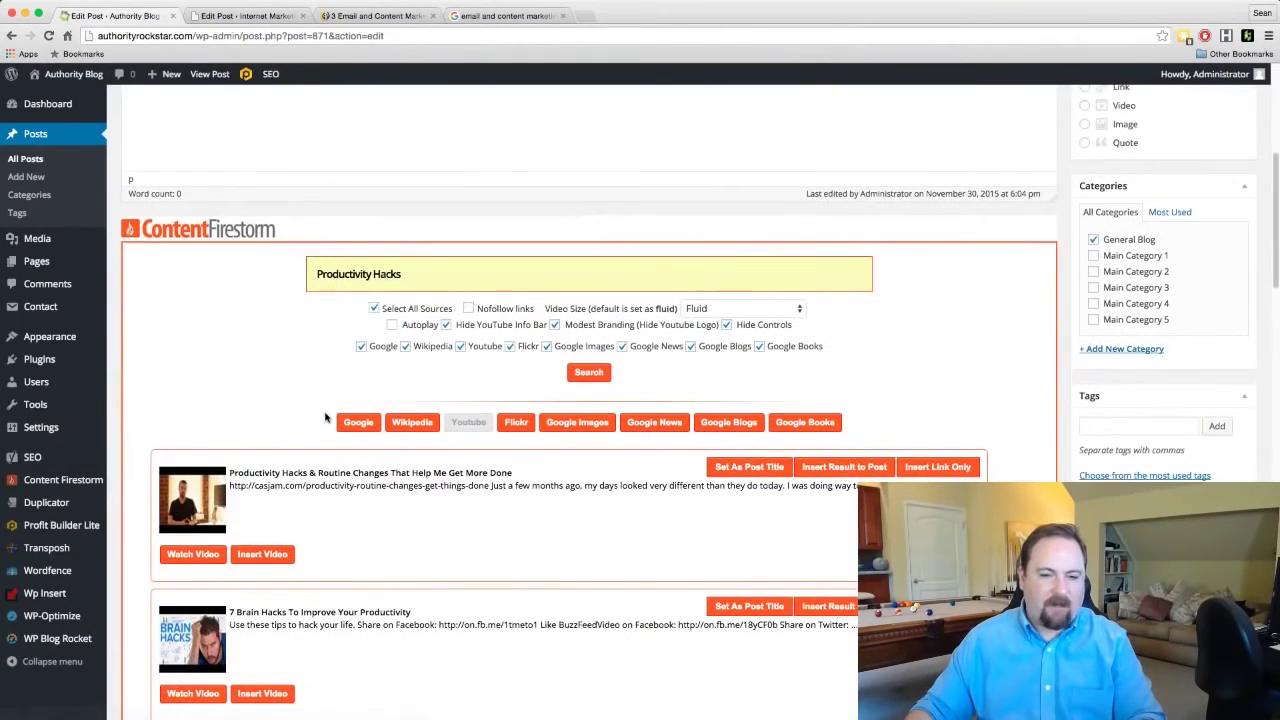
{"action": "left_click", "coordinate": [369, 424]}
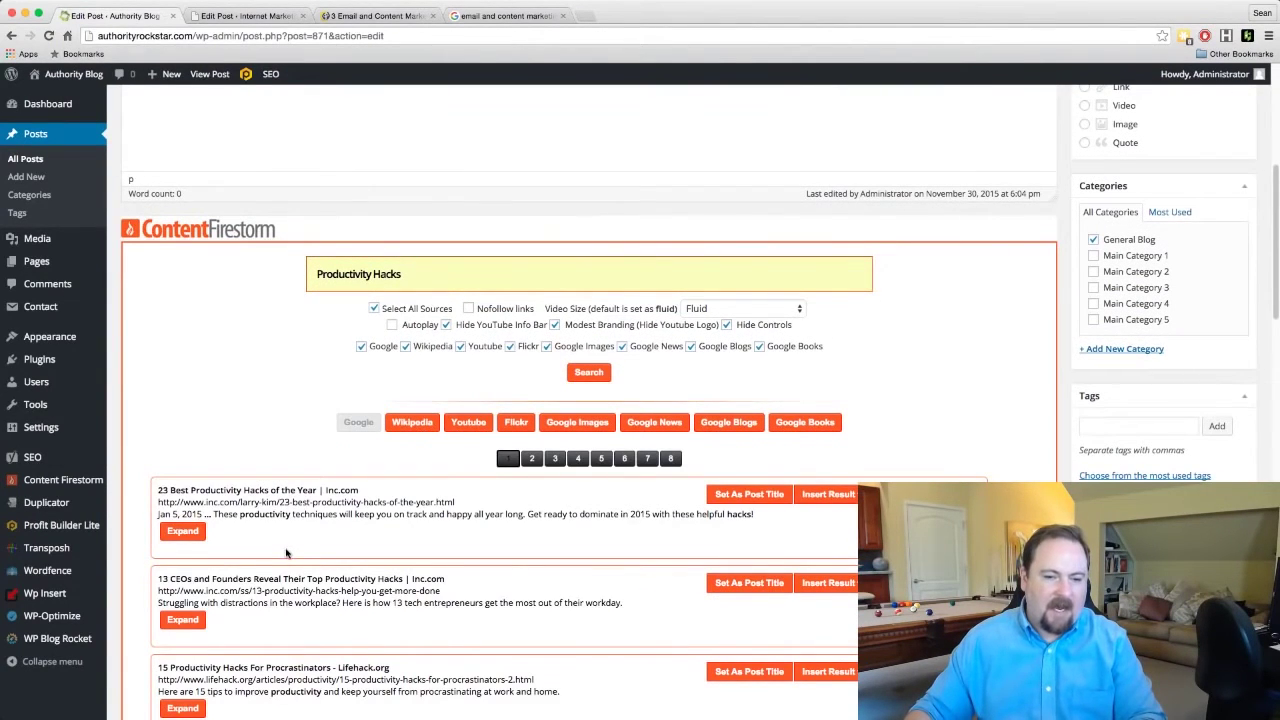
{"action": "left_click", "coordinate": [480, 424]}
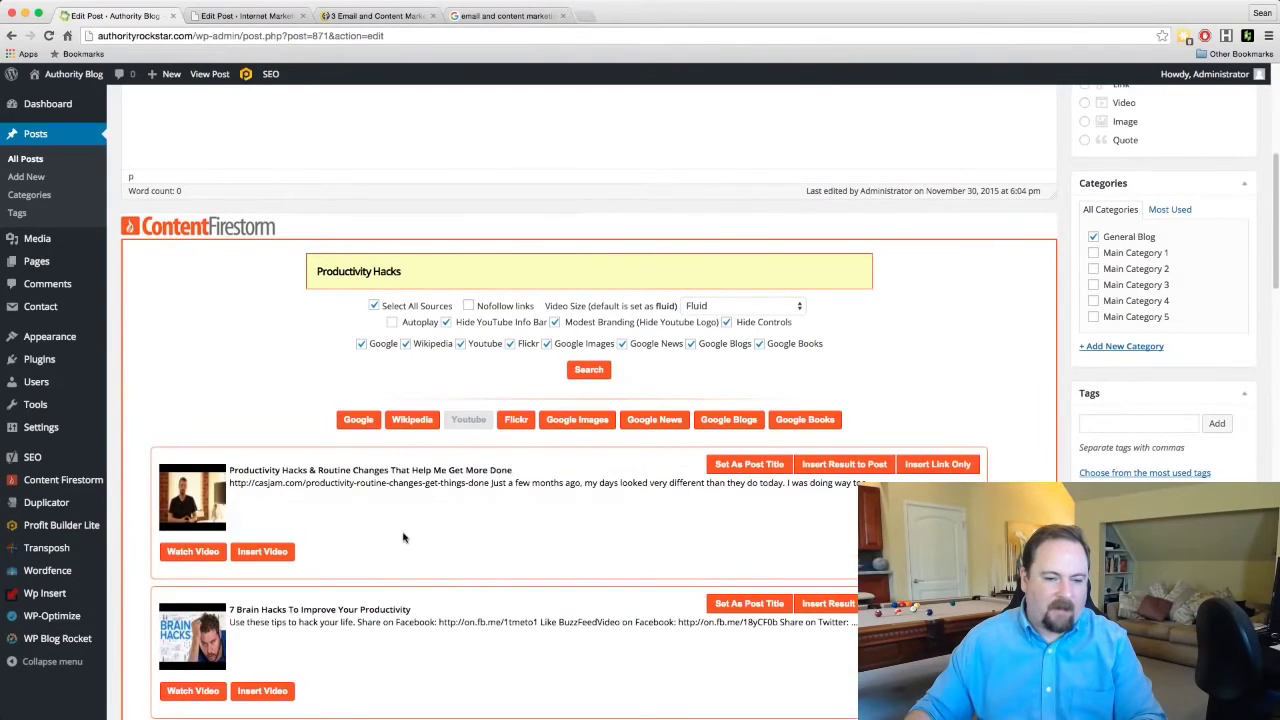
{"action": "left_click", "coordinate": [212, 552]}
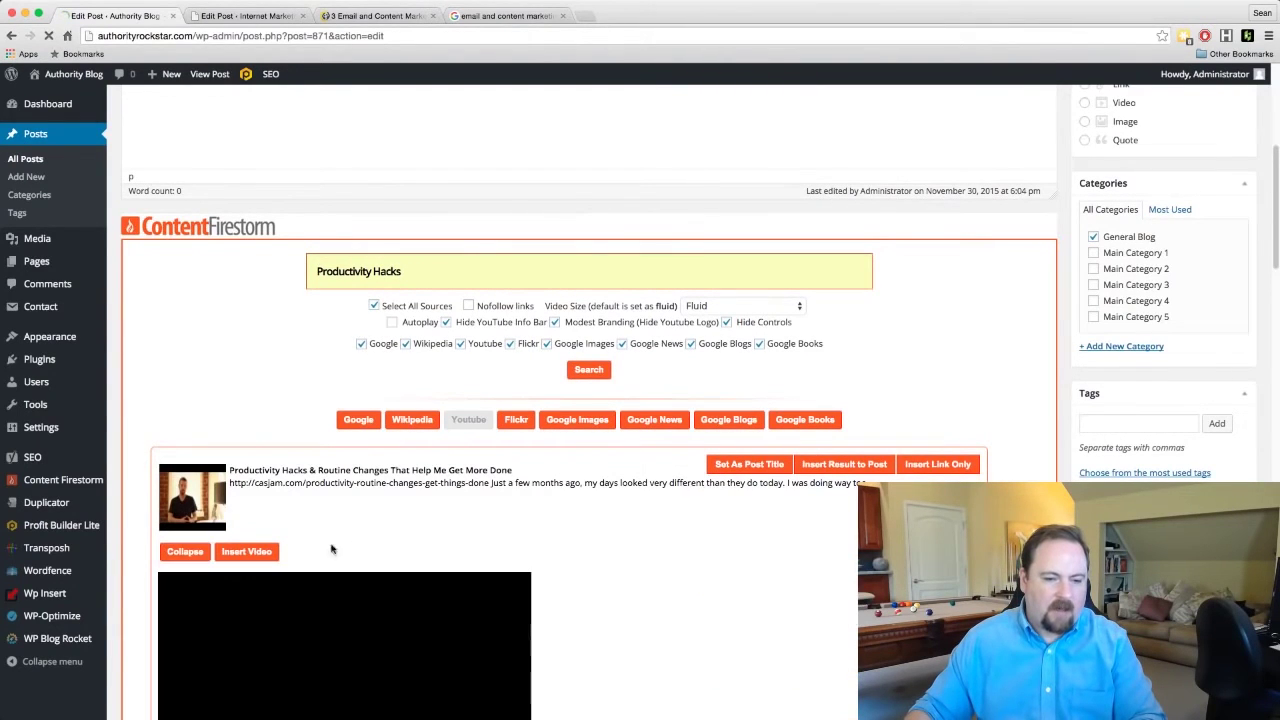
{"action": "scroll", "coordinate": [640, 560], "scroll_direction": "down", "scroll_amount": 3}
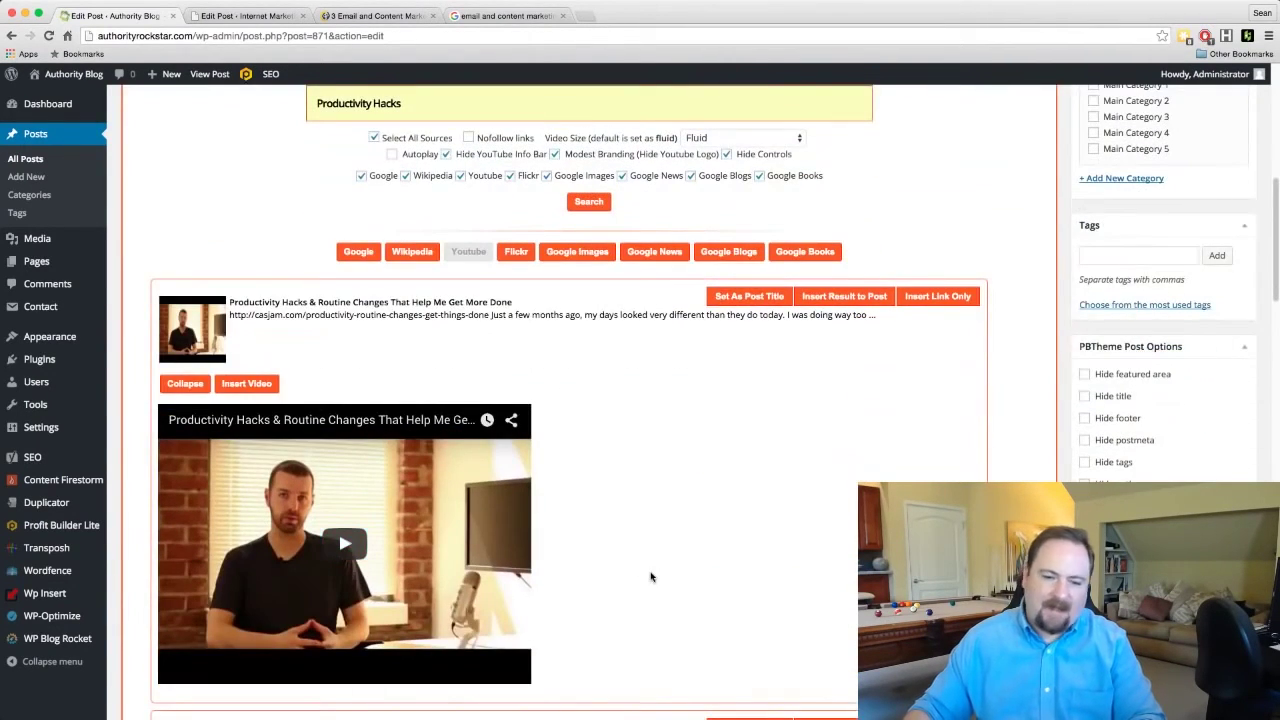
{"action": "scroll", "coordinate": [651, 575], "scroll_direction": "down", "scroll_amount": 1}
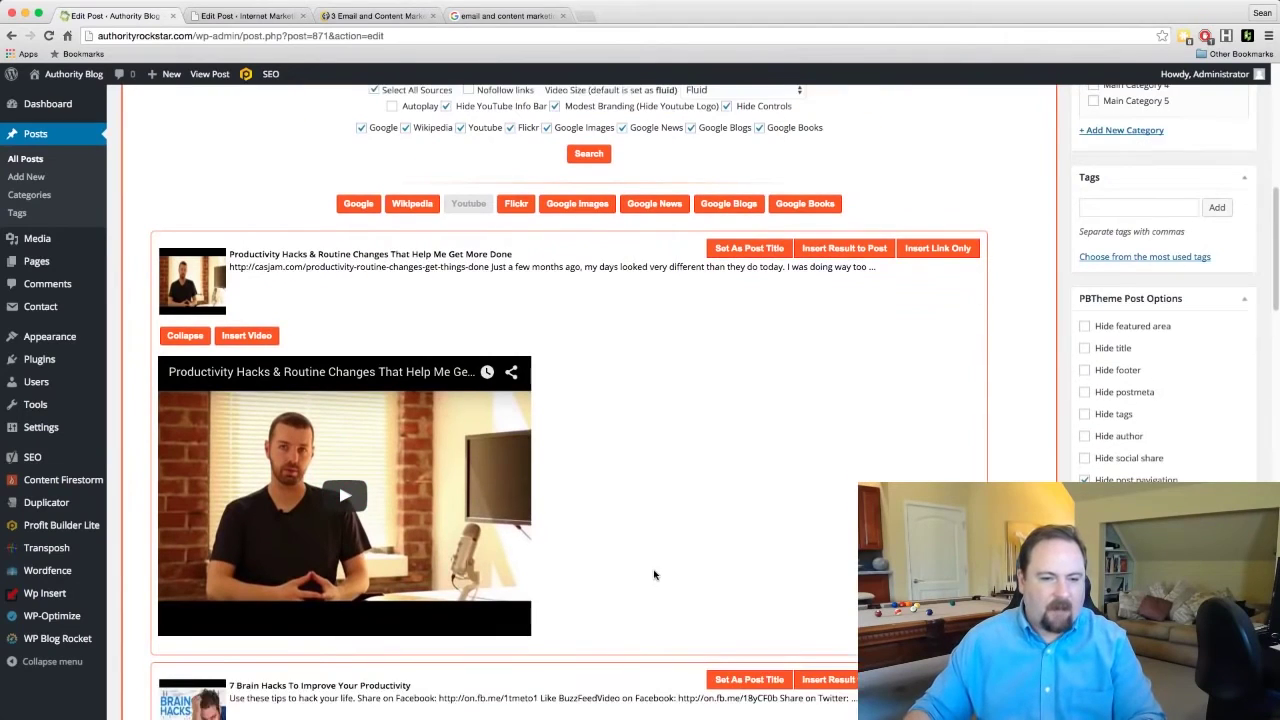
{"action": "left_click", "coordinate": [250, 339]}
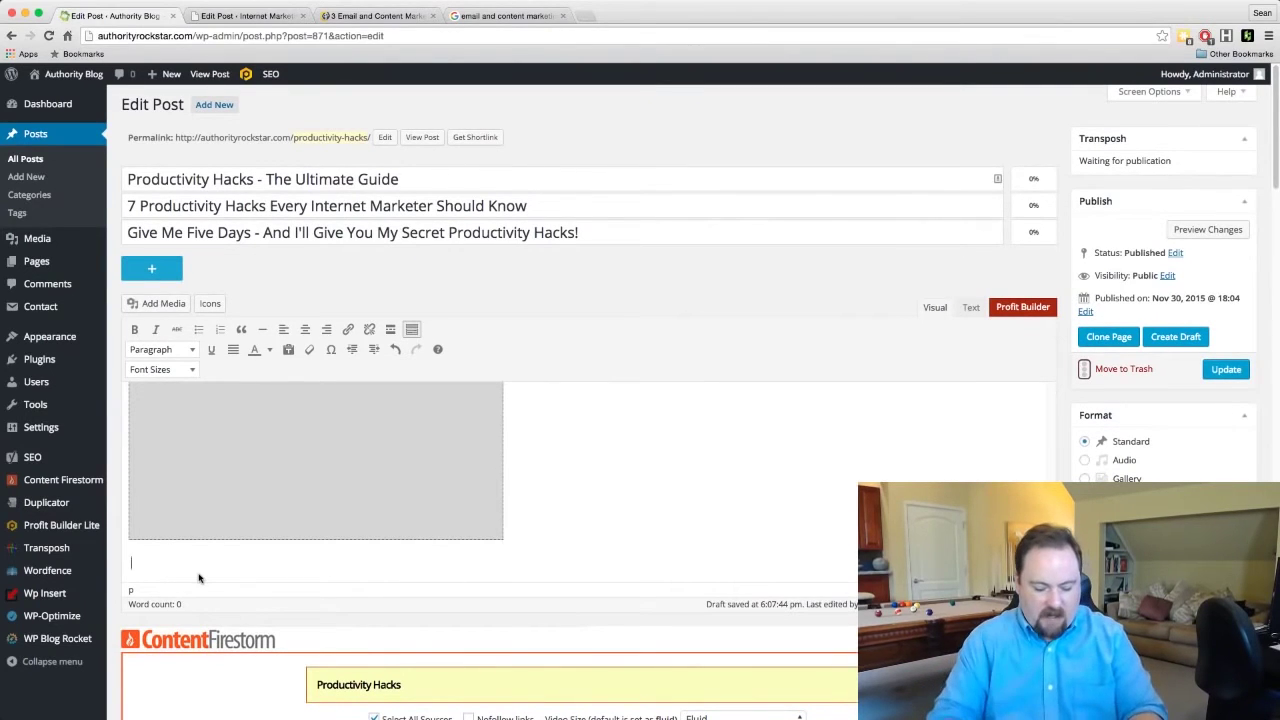
- Write "Check out these amazing productivity hacks that can help you get more done in just a few minutes" below the inserted video
{"action": "type", "text": "Check out these amazing productivity hac"}
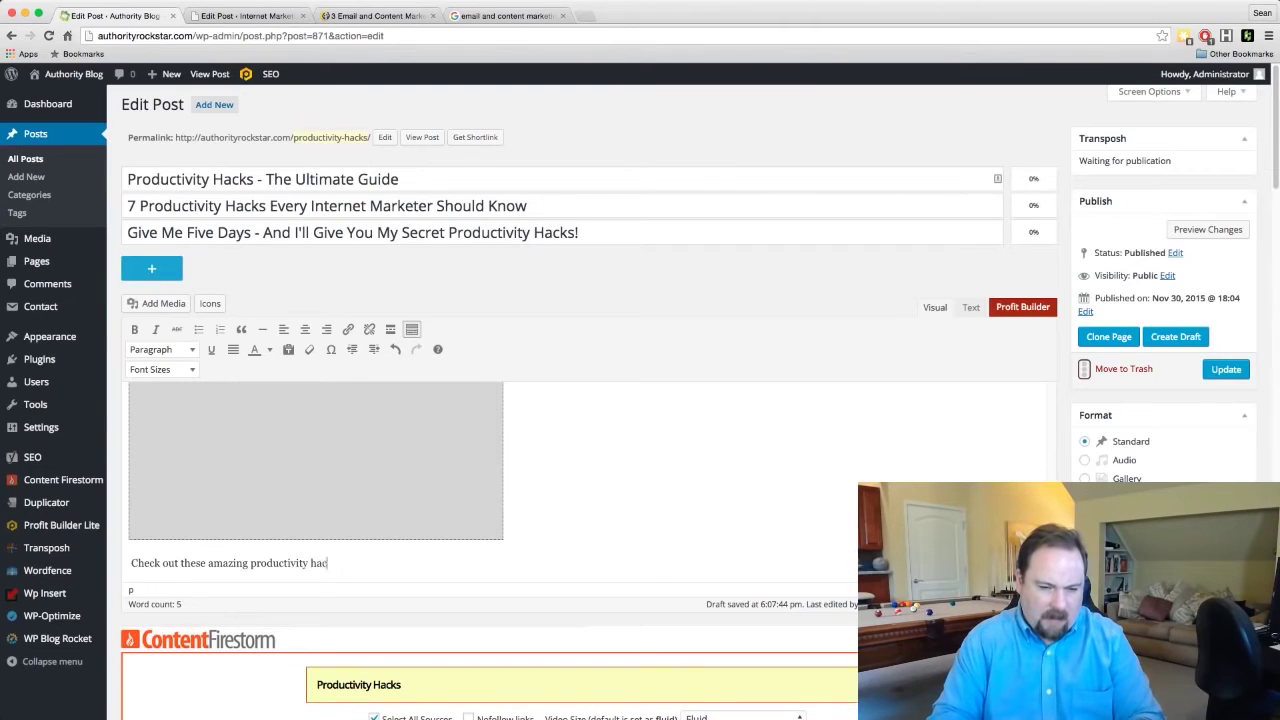
{"action": "type", "text": "ks that can h"}
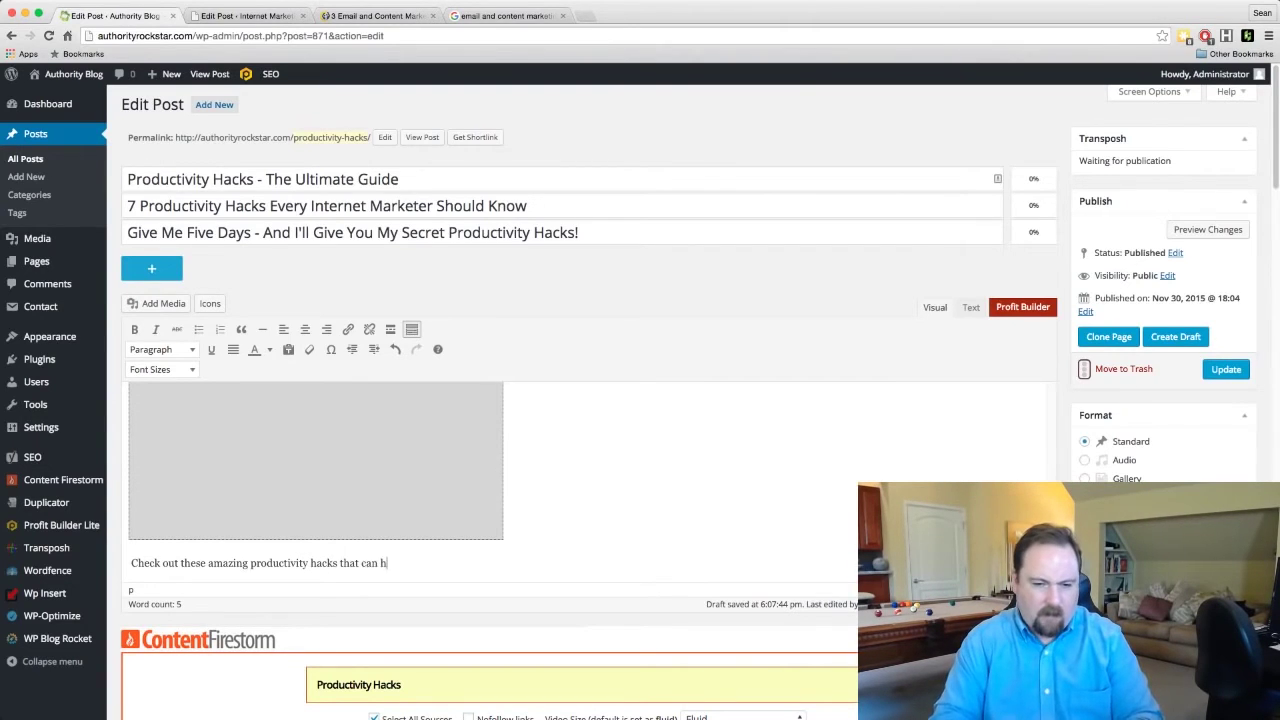
{"action": "type", "text": "elp you get more done in just"}
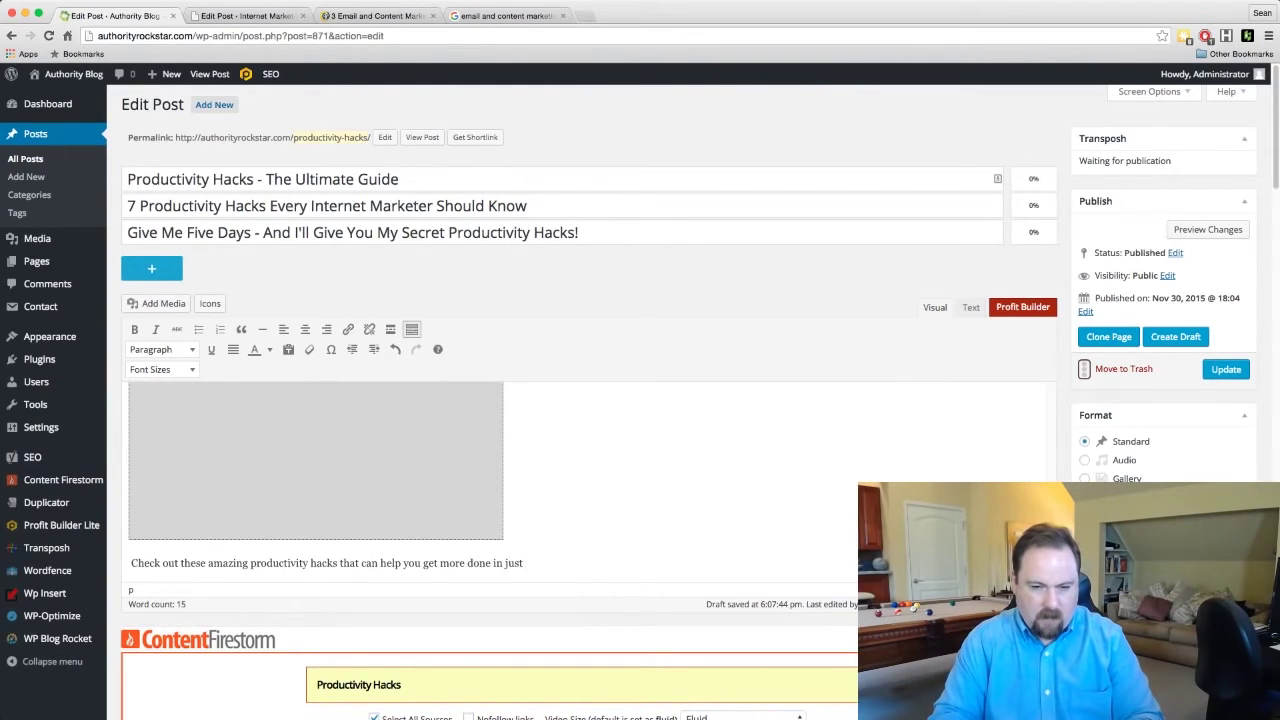
{"action": "type", "text": "a few minutes"}
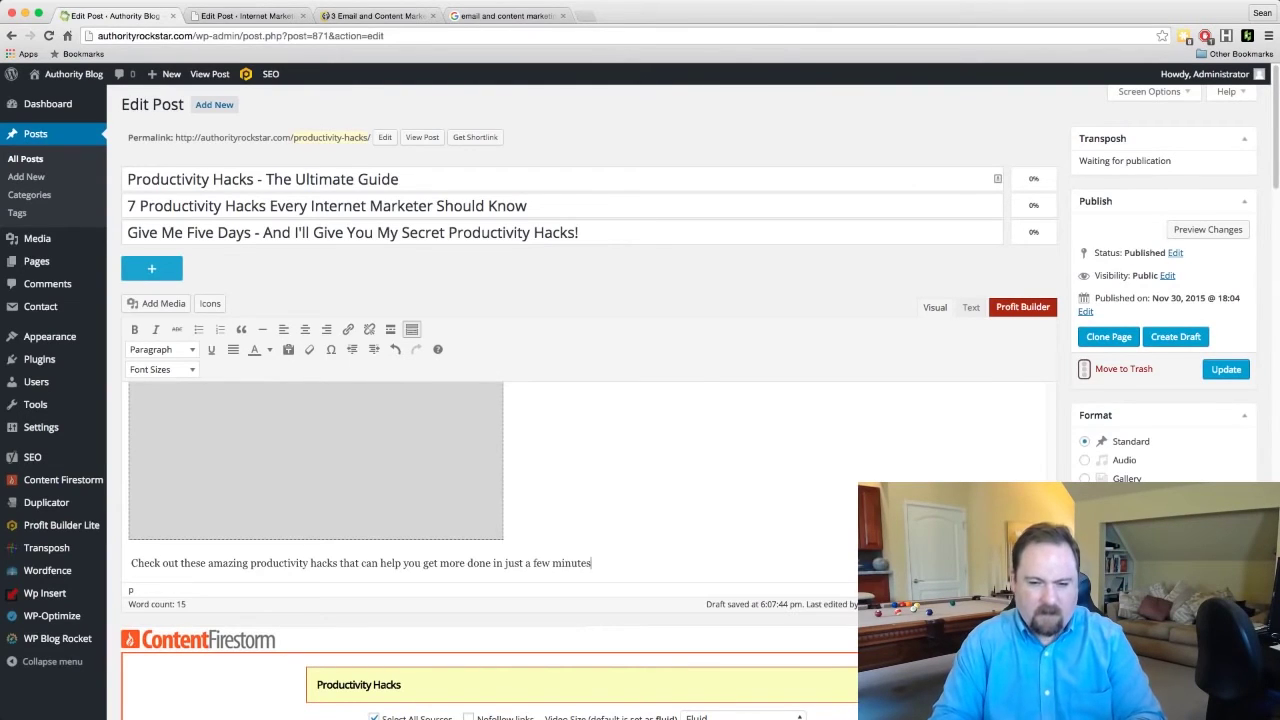
- Continue the paragraph with "... Some great ideas that you can use right now." and start a new paragraph below it
{"action": "type", "text": "... Some great ideas"}
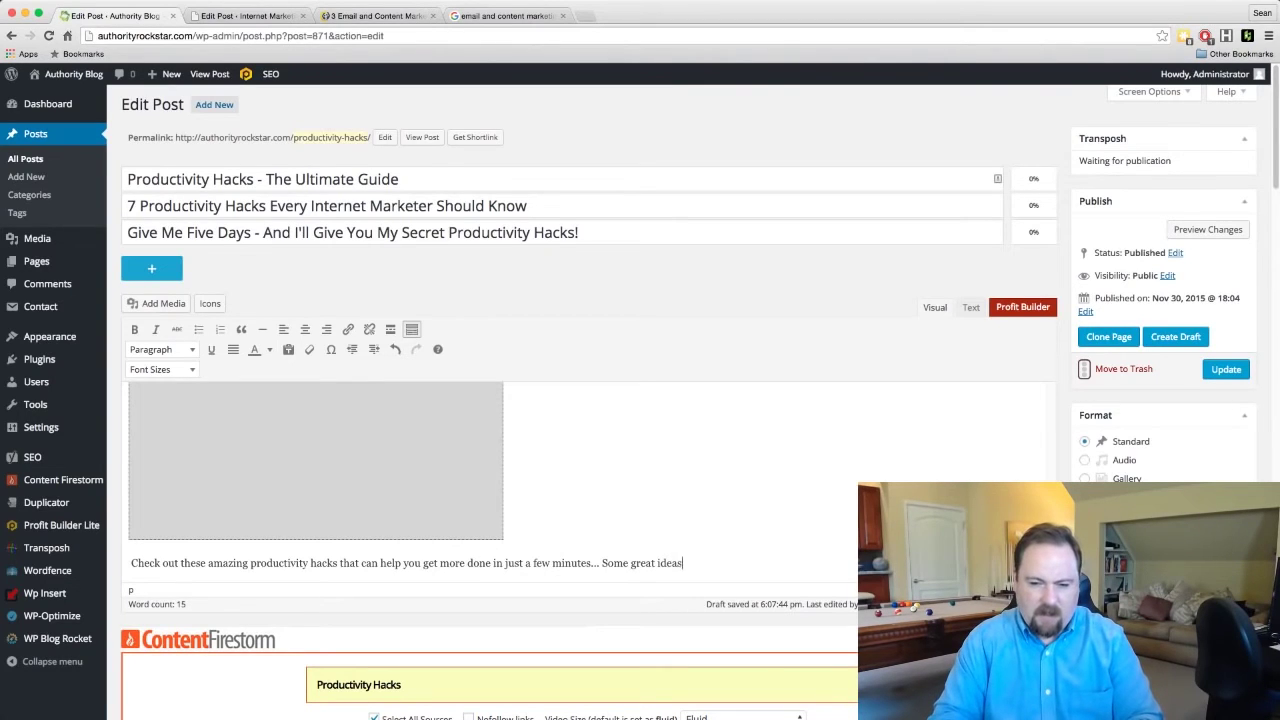
{"action": "type", "text": " that you can"}
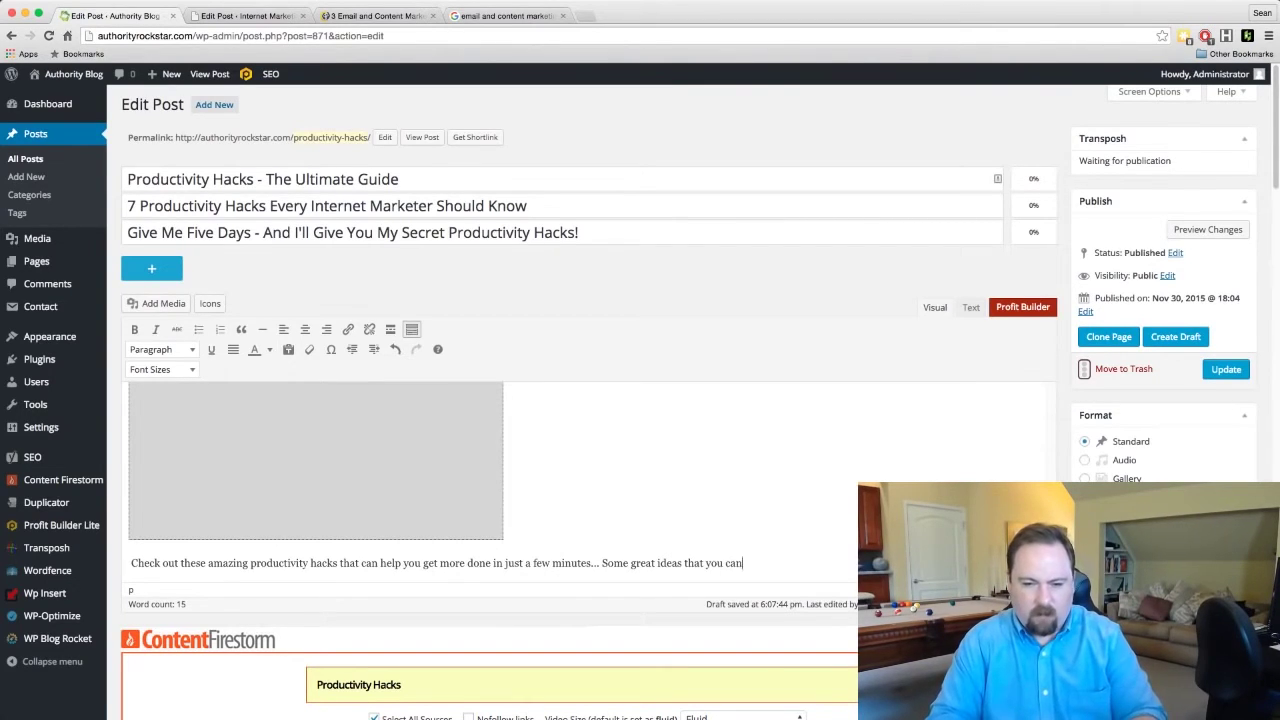
{"action": "type", "text": " use righ"}
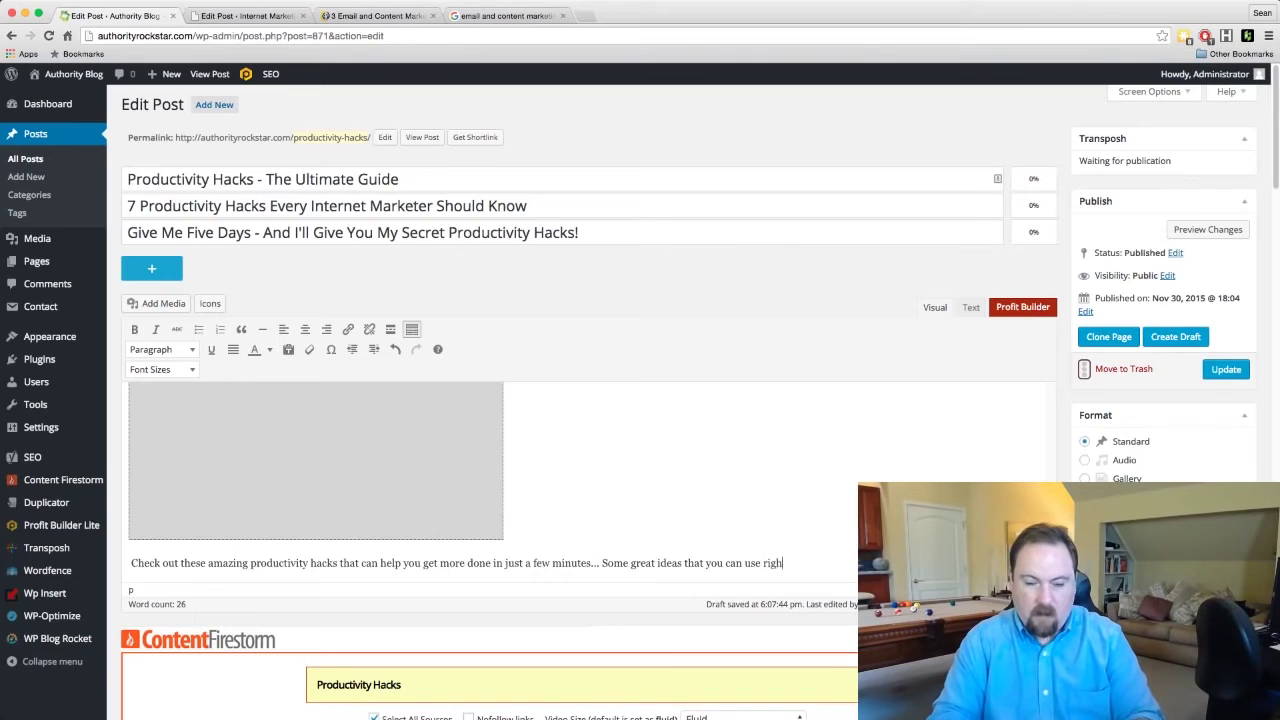
{"action": "type", "text": "t now."}
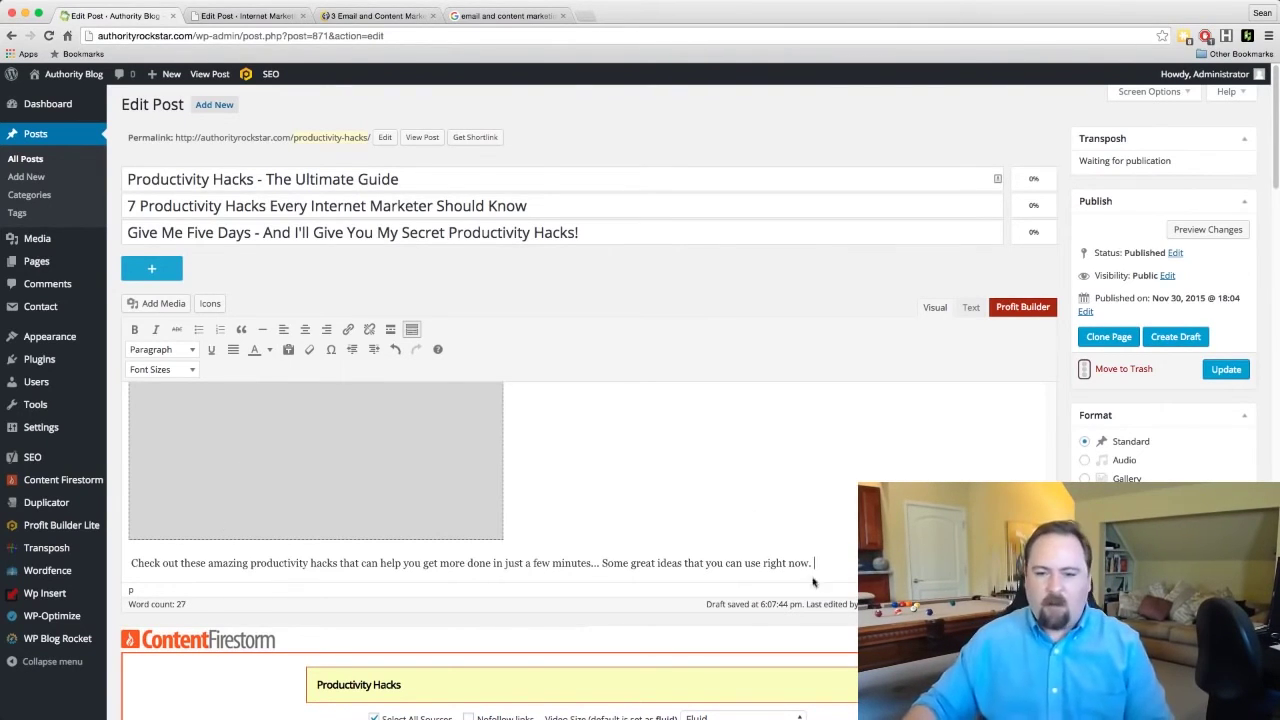
{"action": "key", "text": "Return"}
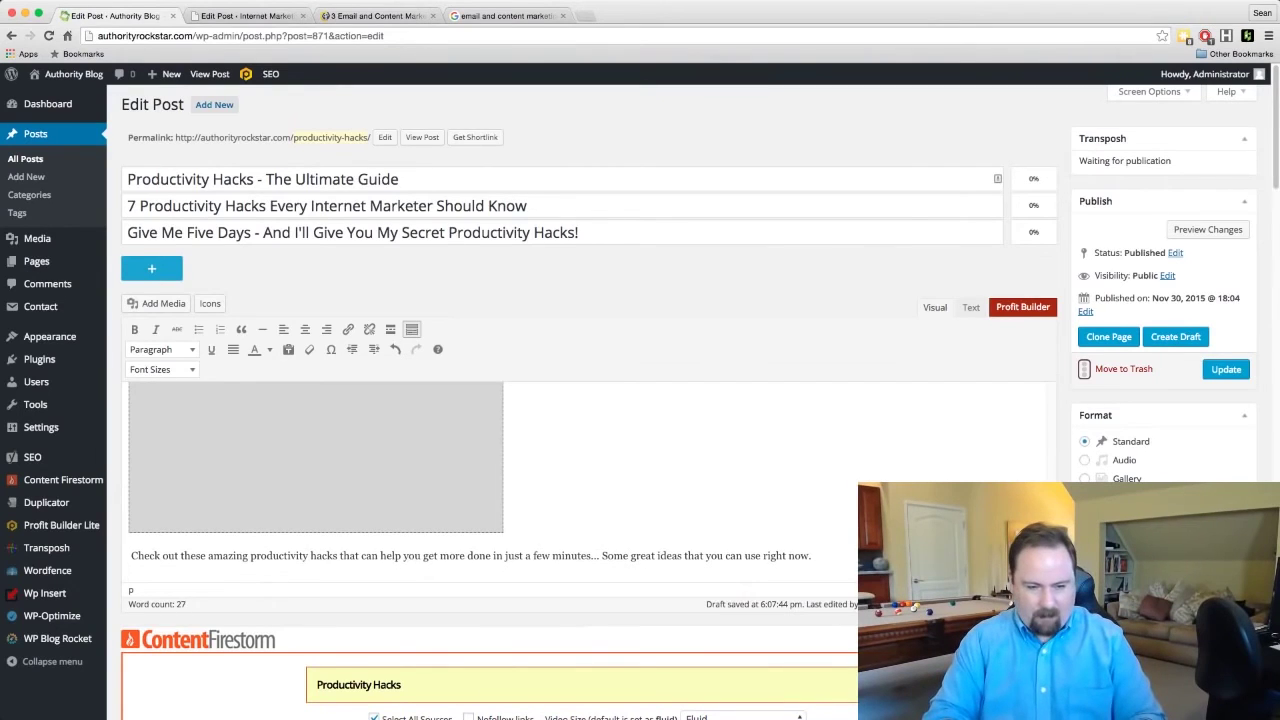
- Browse the Google results for productivity hacks and preview the Inc.com article "13 CEOs and Founders Reveal Their Top Productivity Hacks", collapsing it when done
{"action": "scroll", "coordinate": [588, 400], "scroll_direction": "down", "scroll_amount": 5}
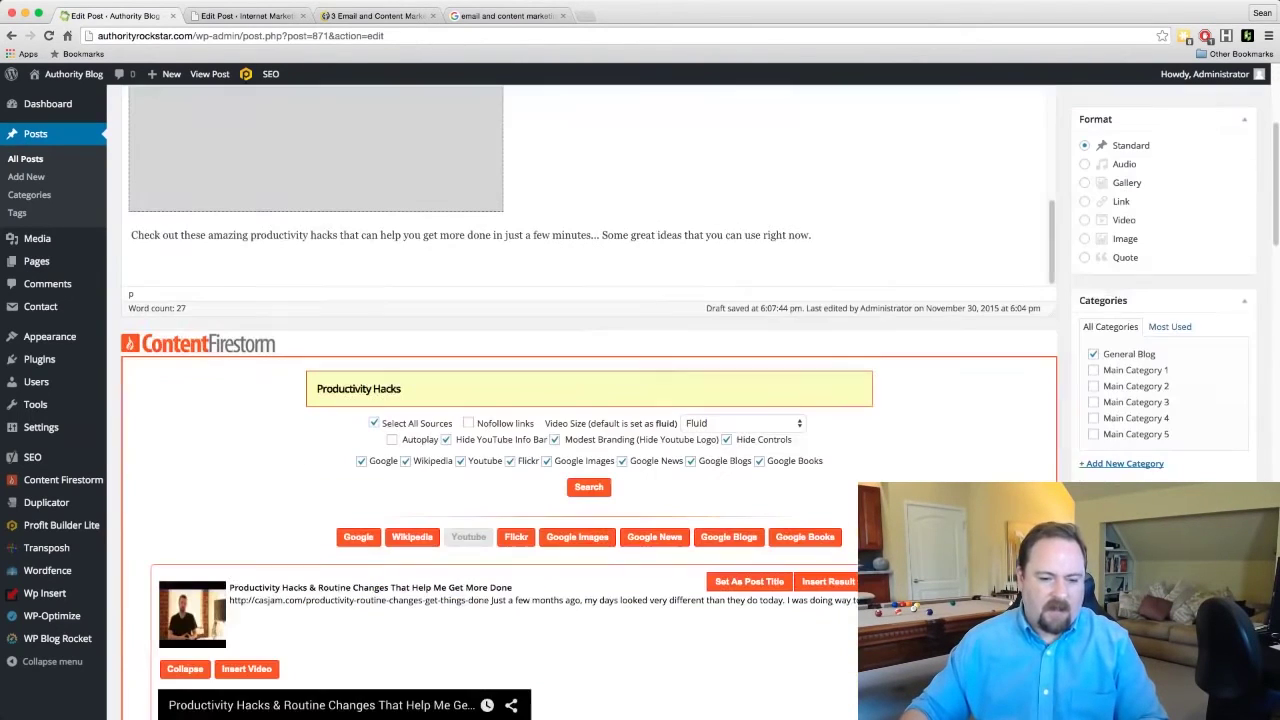
{"action": "left_click", "coordinate": [350, 540]}
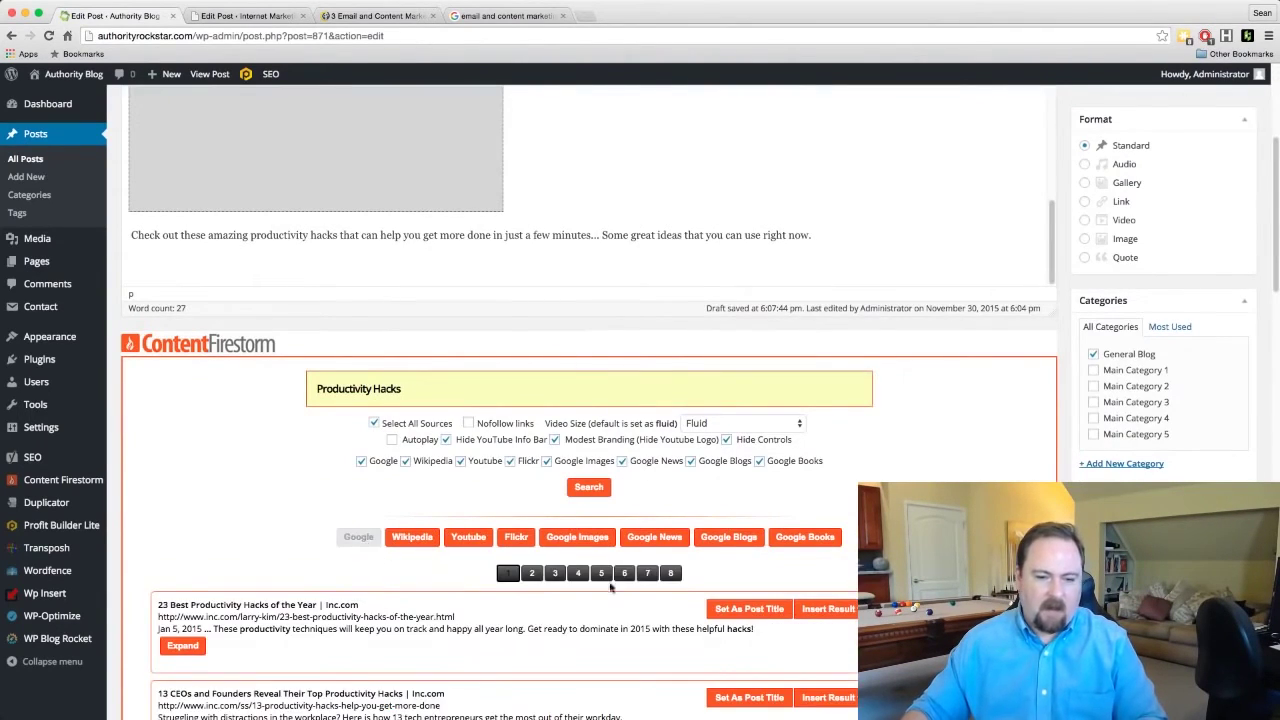
{"action": "scroll", "coordinate": [837, 552], "scroll_direction": "down", "scroll_amount": 8}
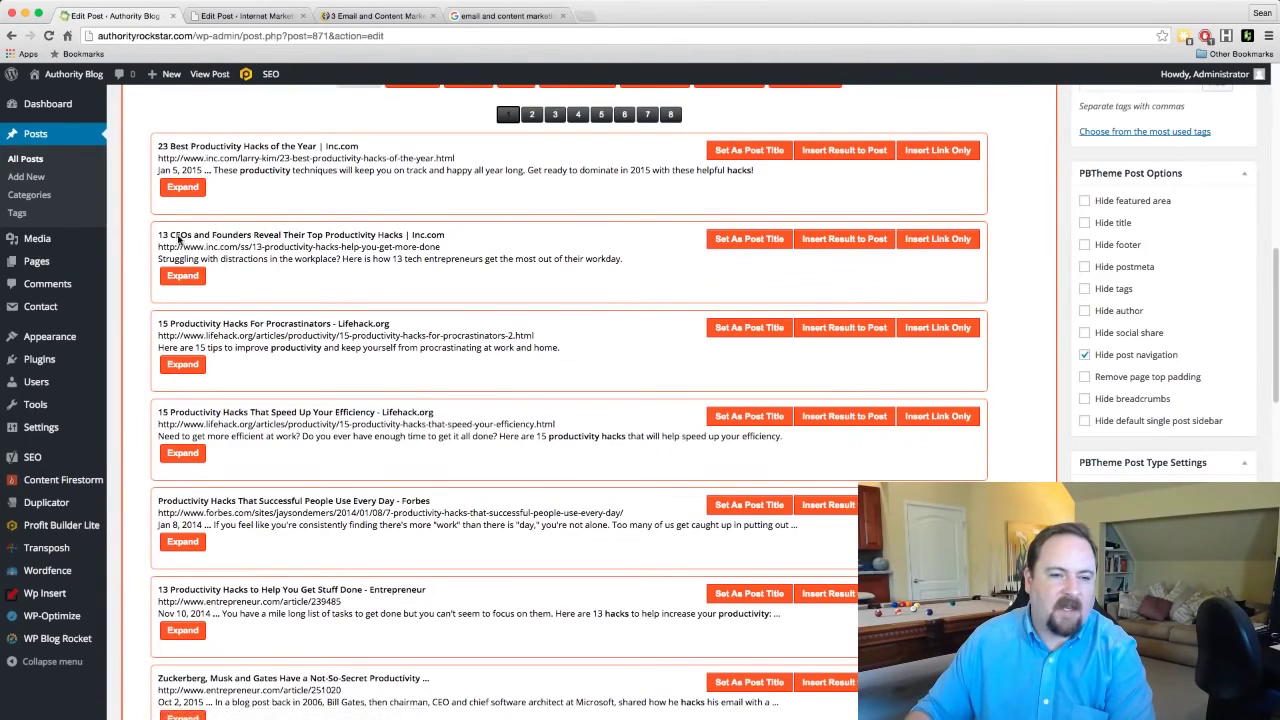
{"action": "left_click", "coordinate": [196, 280]}
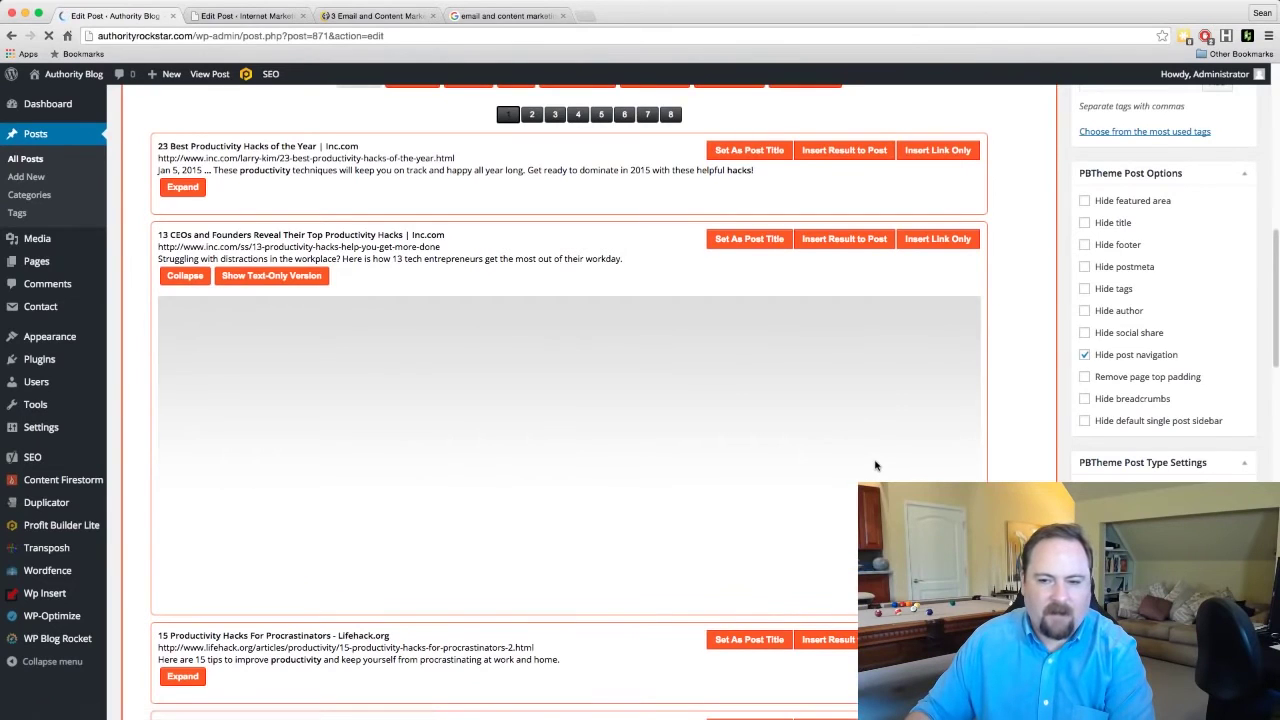
{"action": "scroll", "coordinate": [795, 478], "scroll_direction": "down", "scroll_amount": 10}
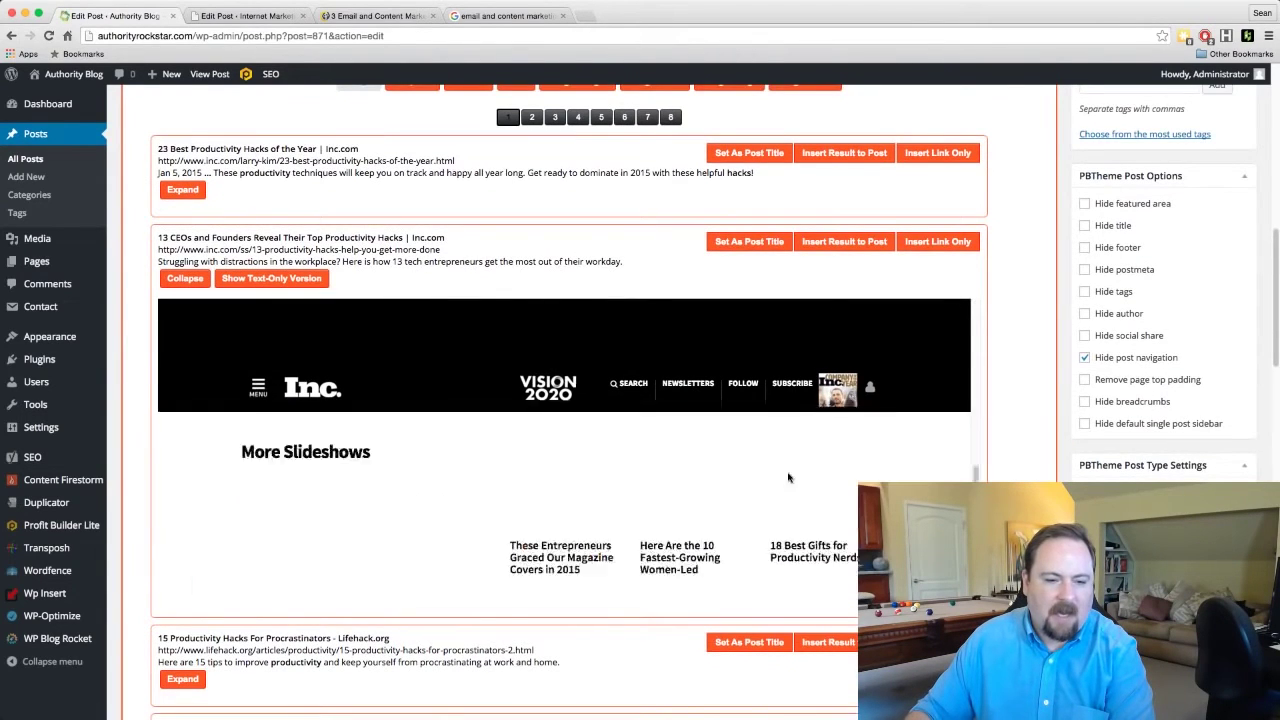
{"action": "scroll", "coordinate": [742, 444], "scroll_direction": "up", "scroll_amount": 2}
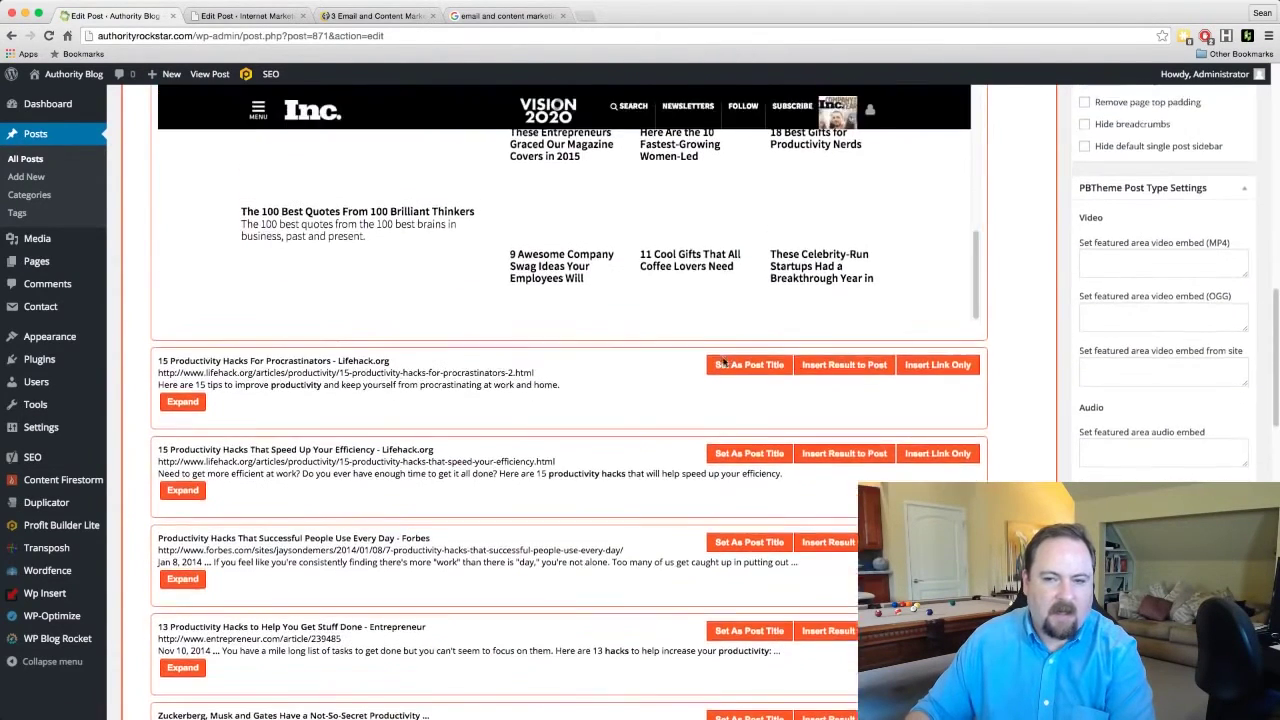
{"action": "scroll", "coordinate": [516, 331], "scroll_direction": "up", "scroll_amount": 3}
{"action": "scroll", "coordinate": [516, 331], "scroll_direction": "up", "scroll_amount": 5}
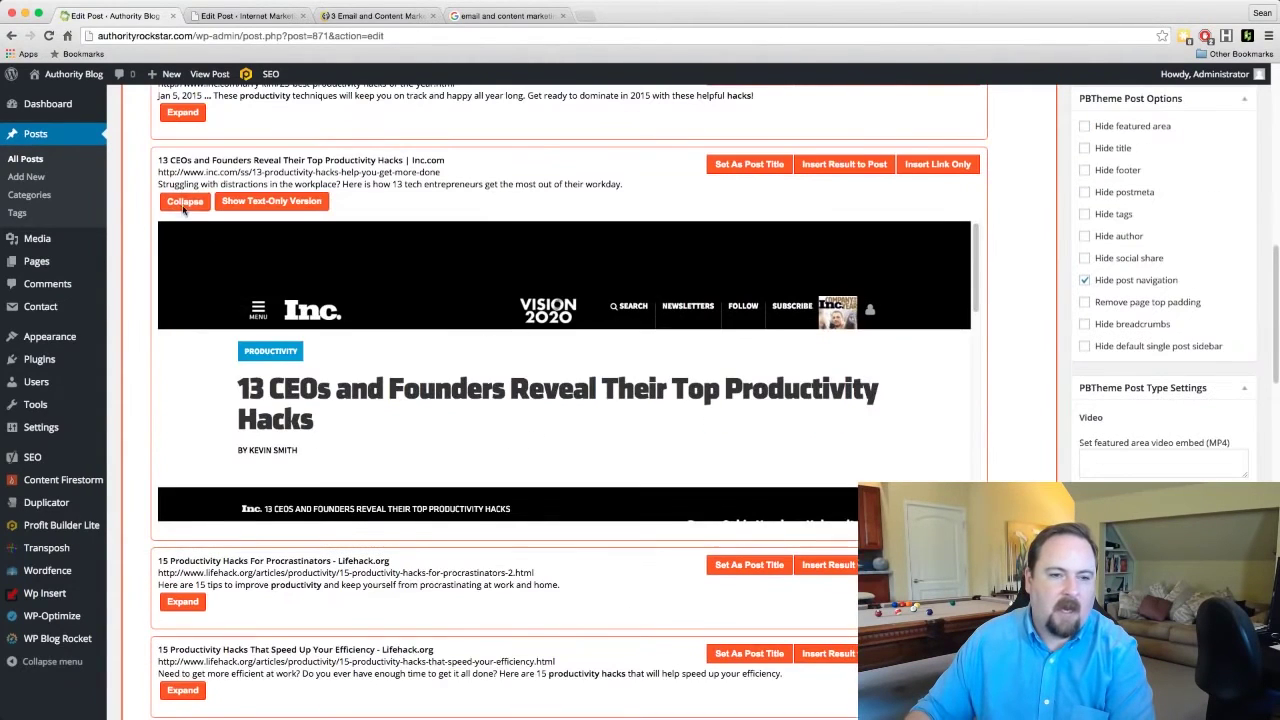
{"action": "left_click", "coordinate": [184, 201]}
- Preview the Inc.com result "23 Best Productivity Hacks of the Year" and insert its hacks 1 to 5, "Turn Off Alerts" through "Drink Water", into the post
{"action": "scroll", "coordinate": [200, 288], "scroll_direction": "up", "scroll_amount": 3}
{"action": "left_click", "coordinate": [183, 281]}
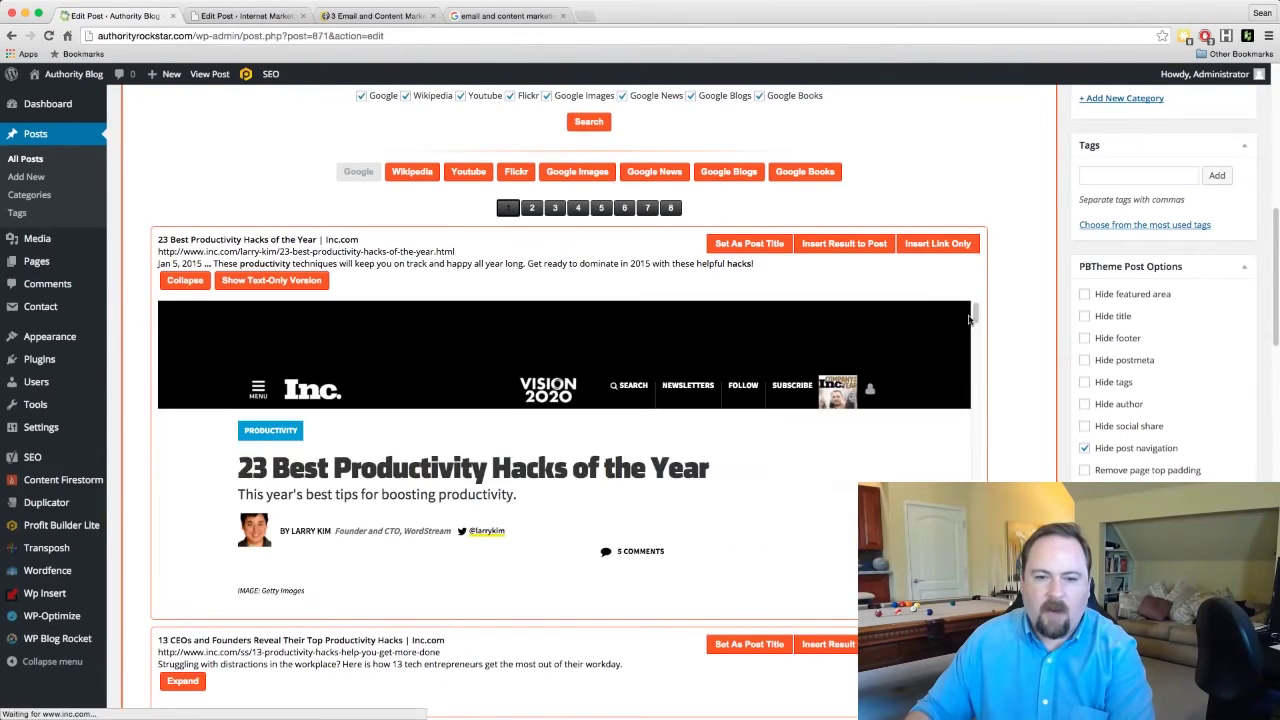
{"action": "scroll", "coordinate": [775, 480], "scroll_direction": "down", "scroll_amount": 4}
{"action": "scroll", "coordinate": [784, 485], "scroll_direction": "down", "scroll_amount": 1}
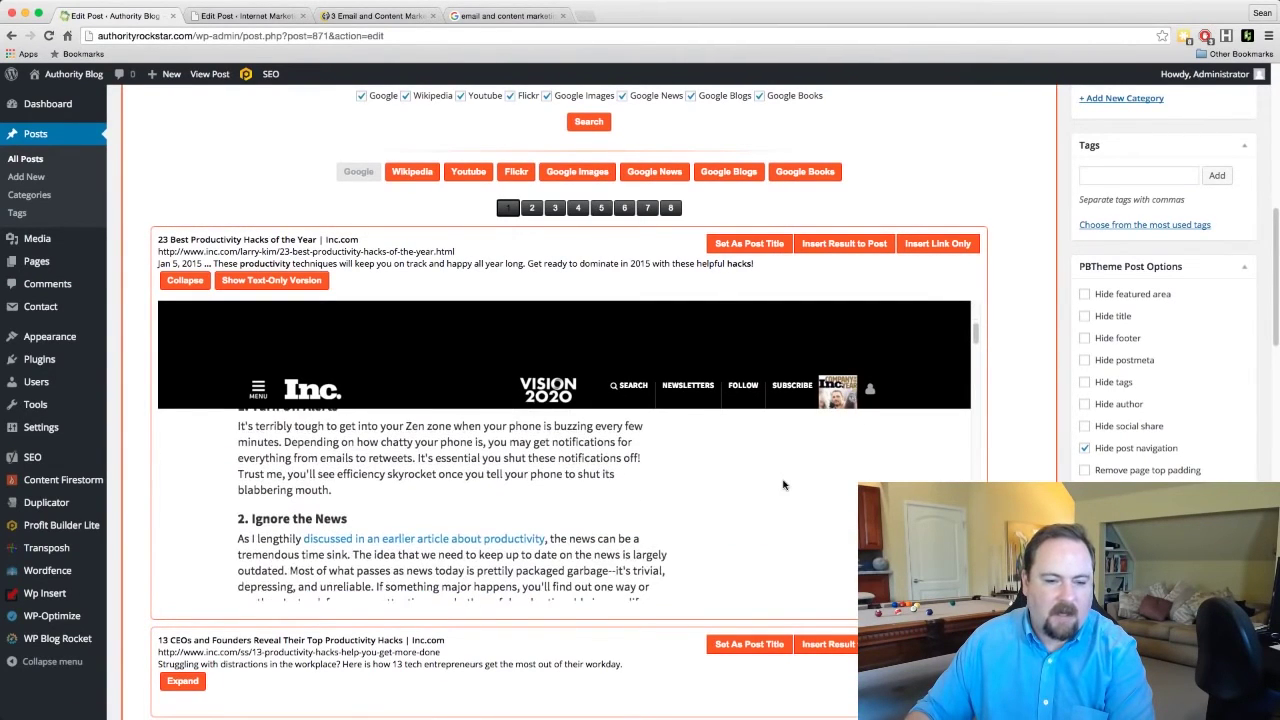
{"action": "scroll", "coordinate": [784, 485], "scroll_direction": "up", "scroll_amount": 4}
{"action": "scroll", "coordinate": [784, 485], "scroll_direction": "down", "scroll_amount": 2}
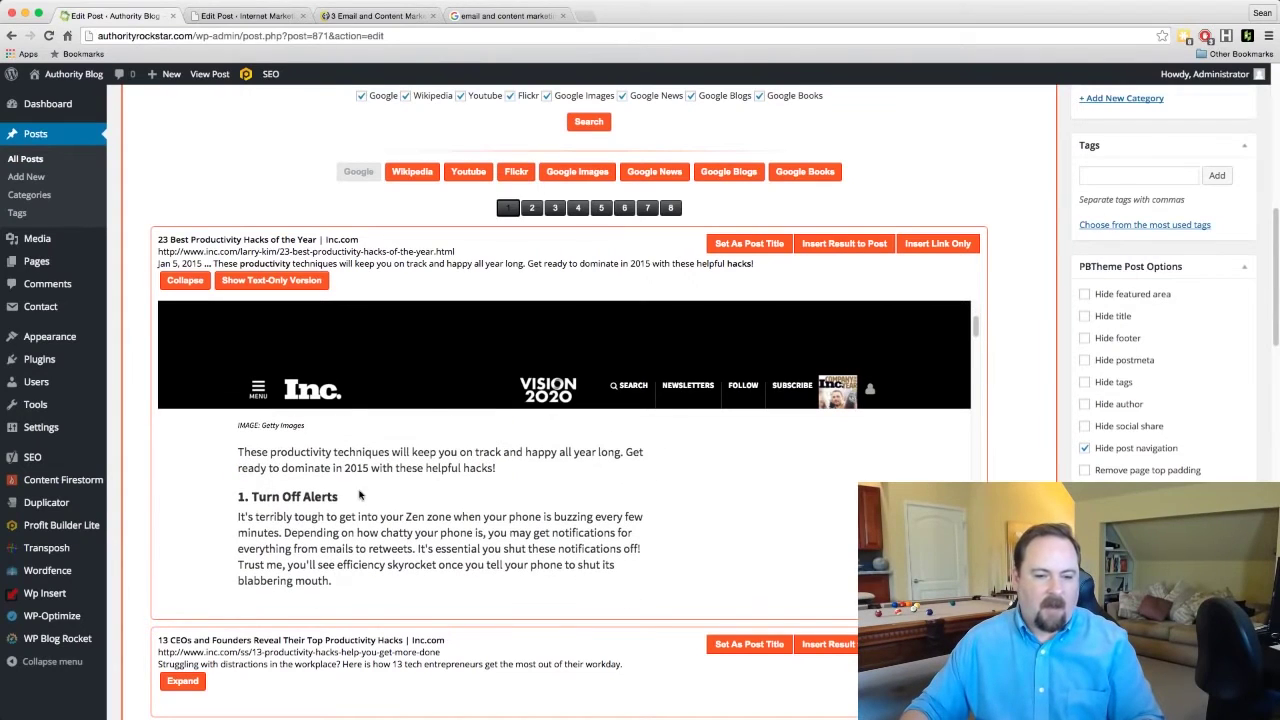
{"action": "left_click_drag", "start_coordinate": [238, 496], "coordinate": [383, 563]}
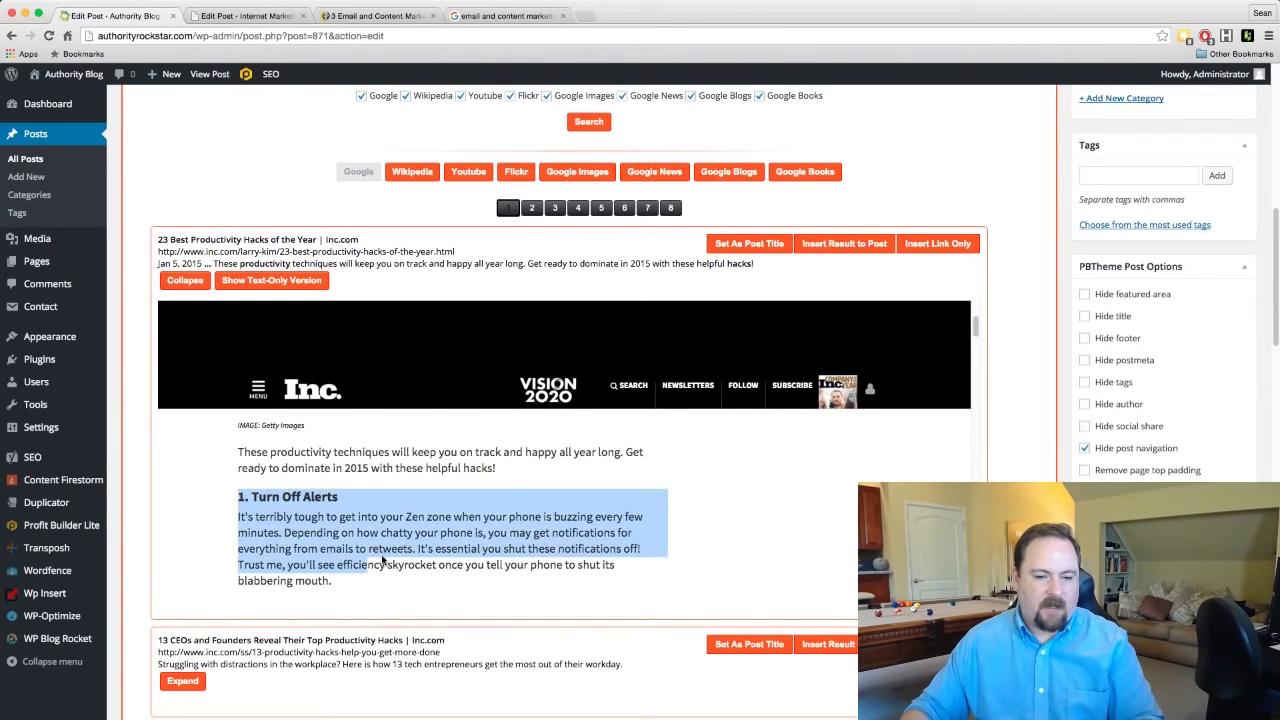
{"action": "scroll", "coordinate": [381, 558], "scroll_direction": "down", "scroll_amount": 5}
{"action": "scroll", "coordinate": [381, 558], "scroll_direction": "down", "scroll_amount": 4}
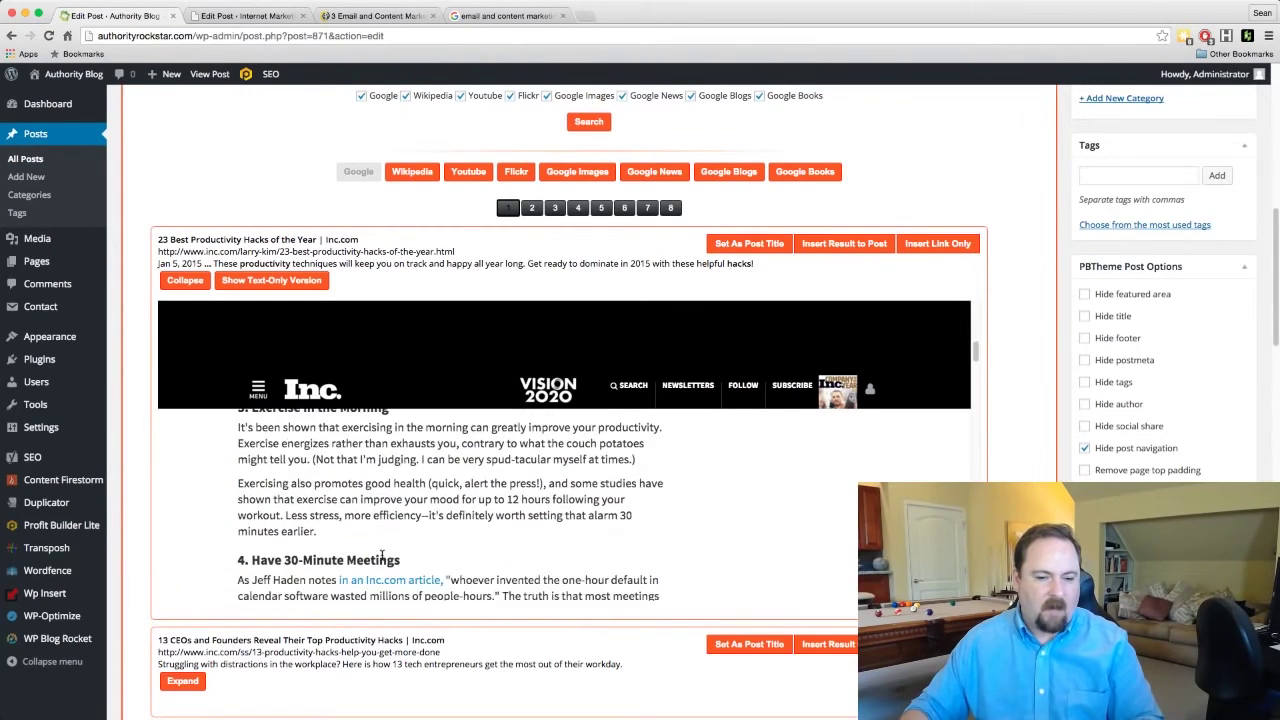
{"action": "scroll", "coordinate": [381, 556], "scroll_direction": "down", "scroll_amount": 3}
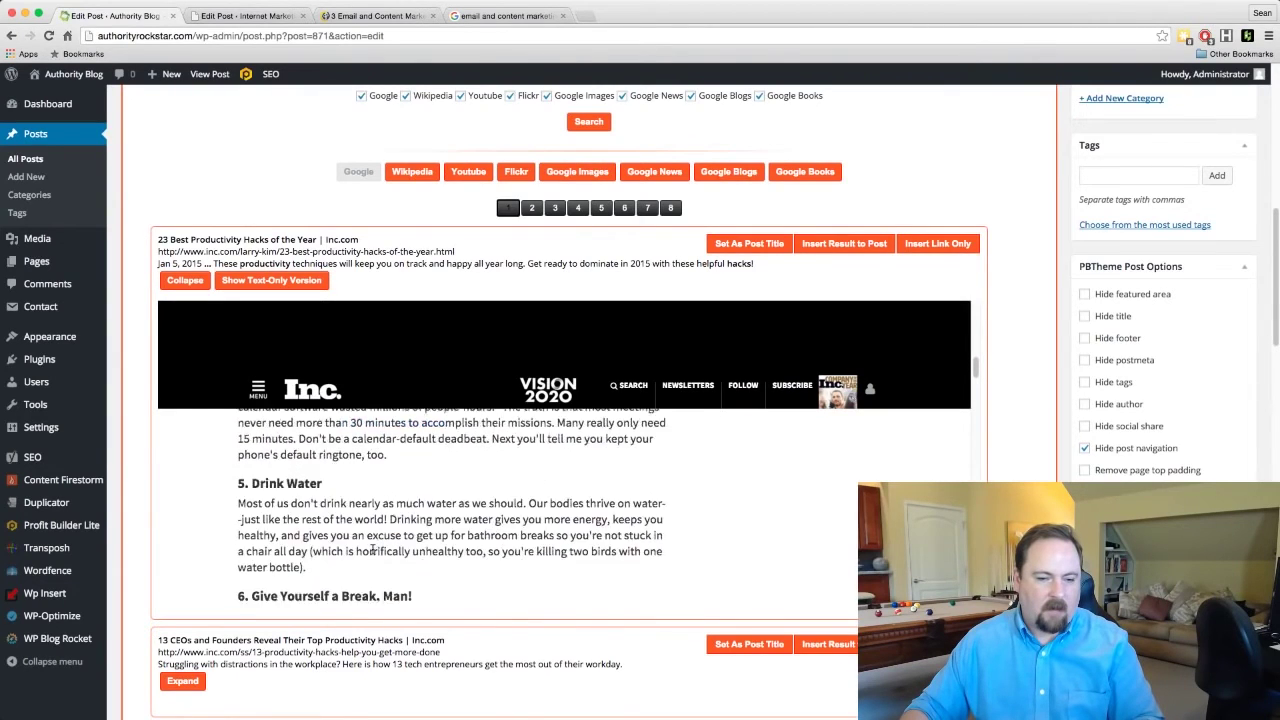
{"action": "triple_click", "coordinate": [347, 502]}
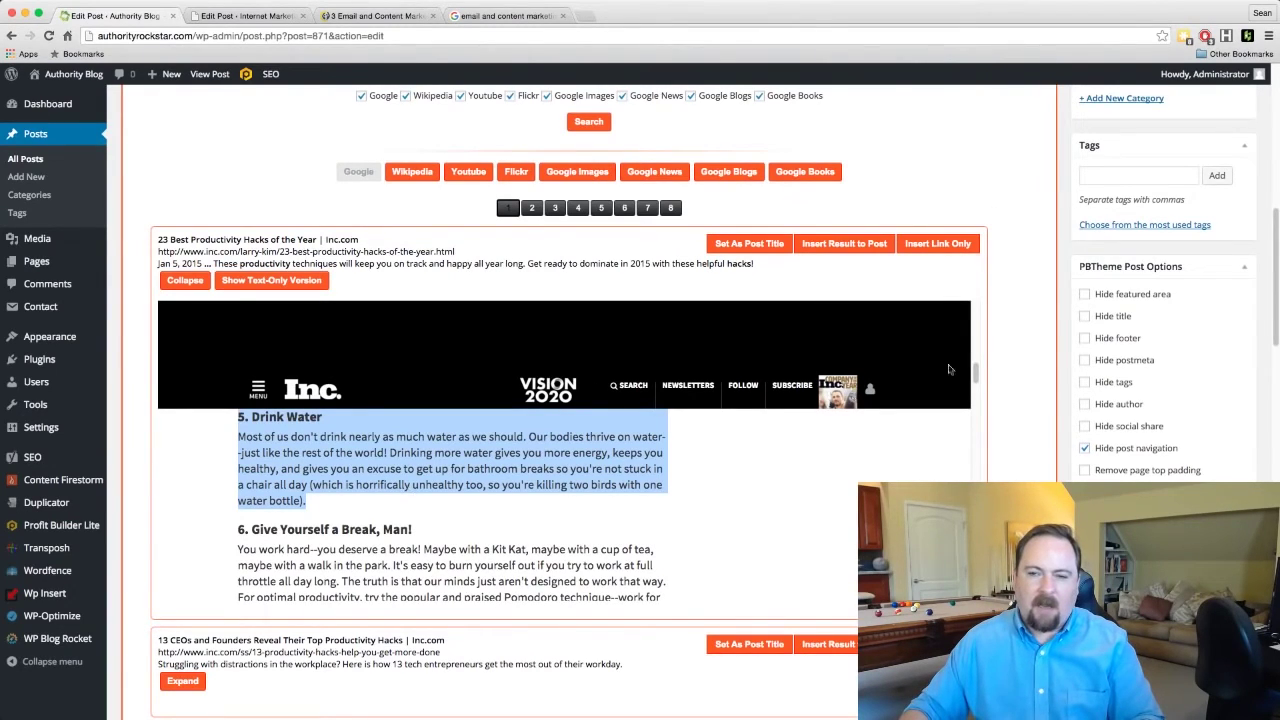
{"action": "left_click", "coordinate": [844, 243]}
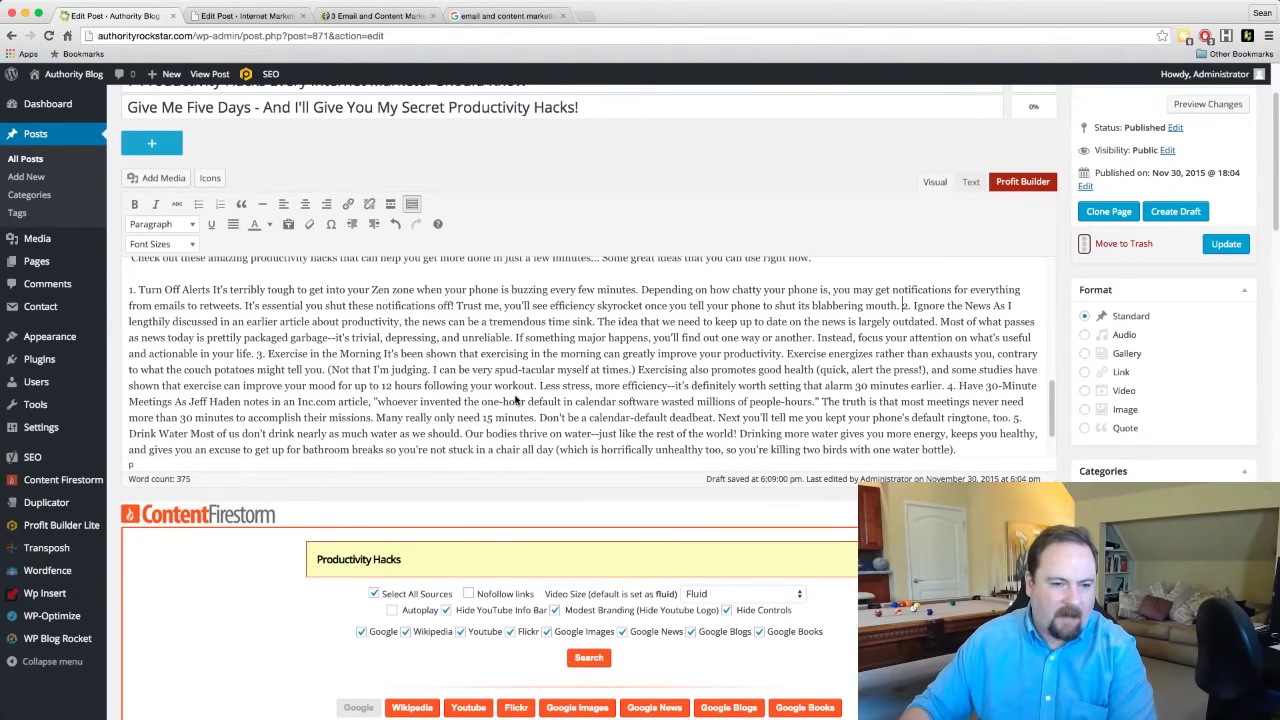
- Put each of the inserted hacks 2 to 5 in its own paragraph and delete the More break below hack 5
{"action": "key", "text": "Return"}
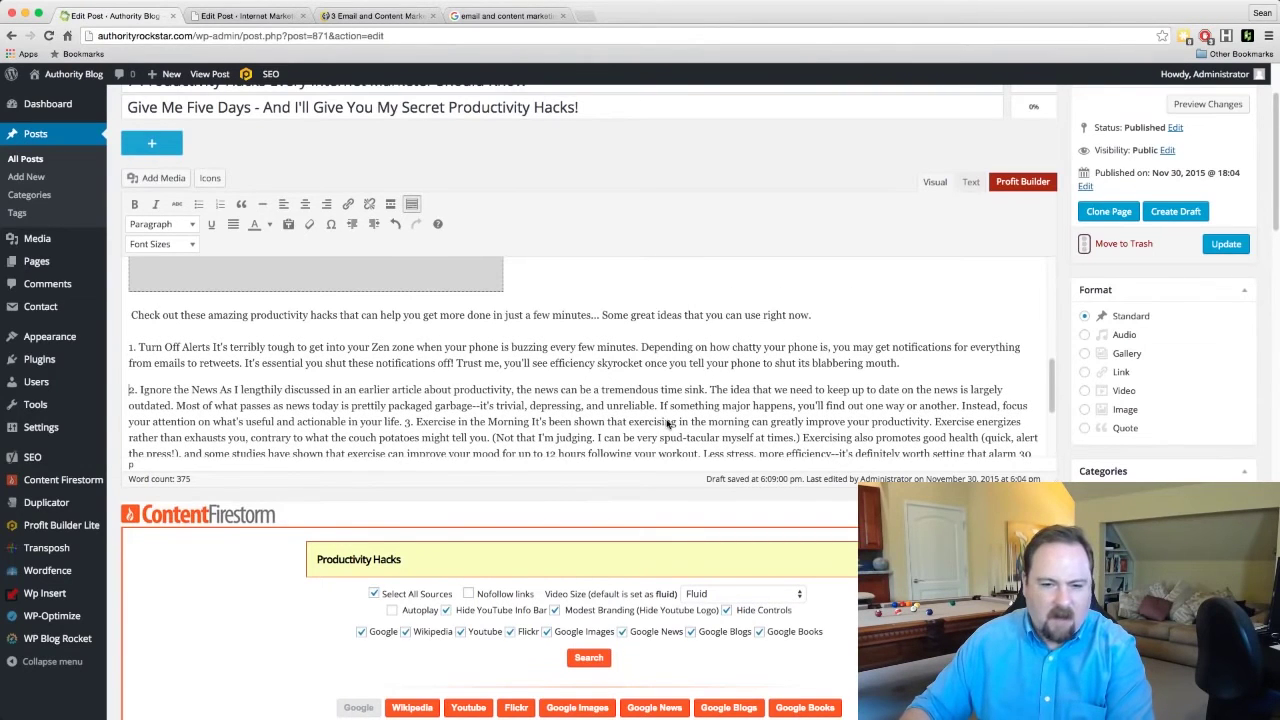
{"action": "scroll", "coordinate": [660, 425], "scroll_direction": "down", "scroll_amount": 1}
{"action": "left_click", "coordinate": [406, 390]}
{"action": "key", "text": "Return"}
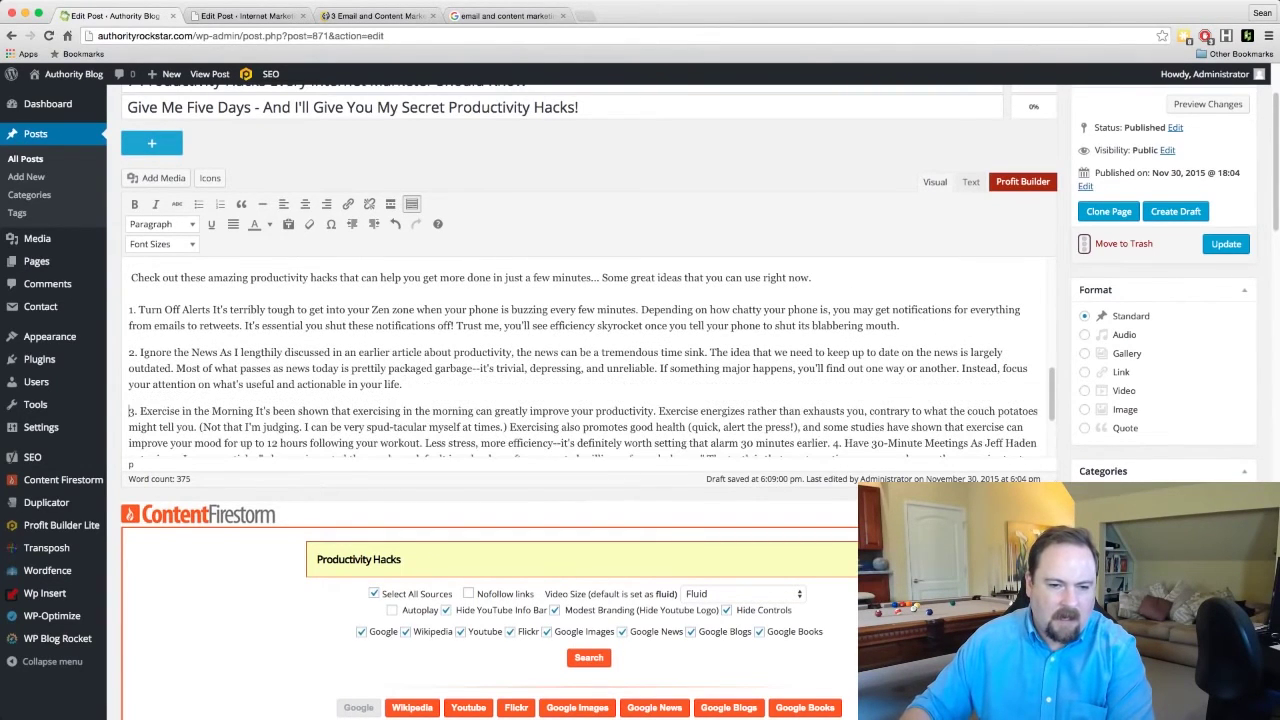
{"action": "scroll", "coordinate": [650, 415], "scroll_direction": "down", "scroll_amount": 3}
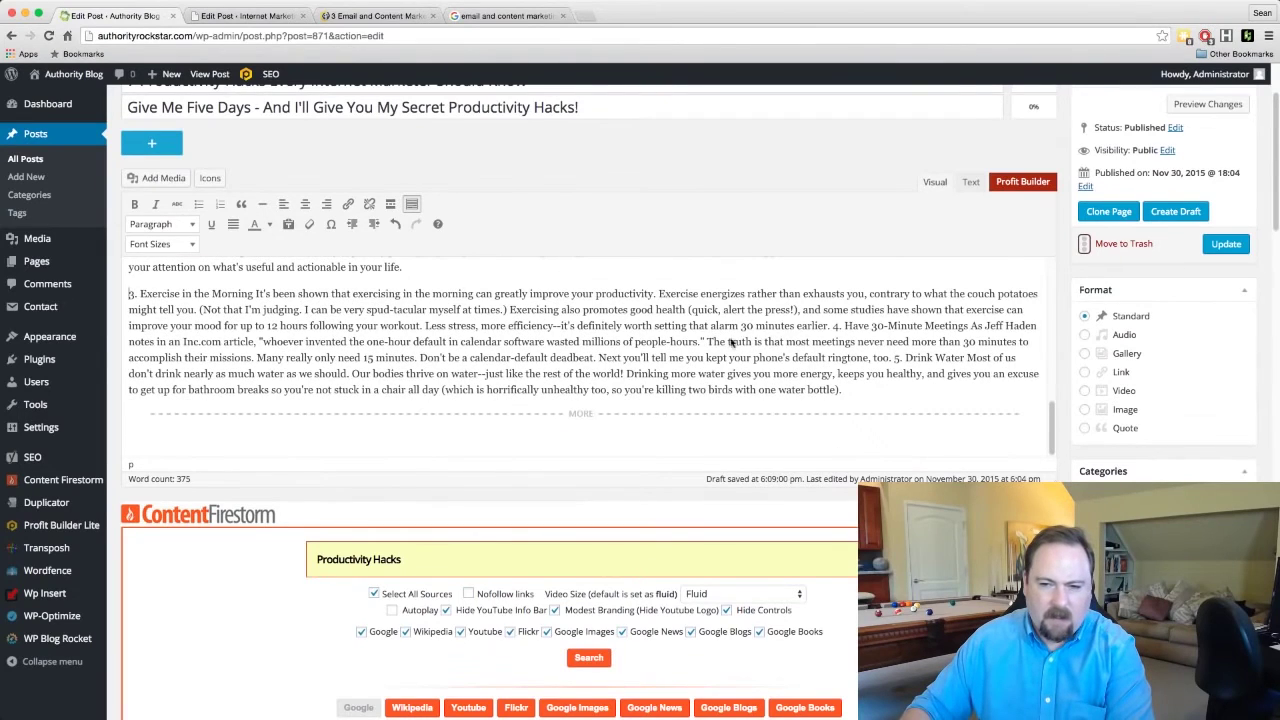
{"action": "left_click", "coordinate": [838, 326]}
{"action": "key", "text": "Return"}
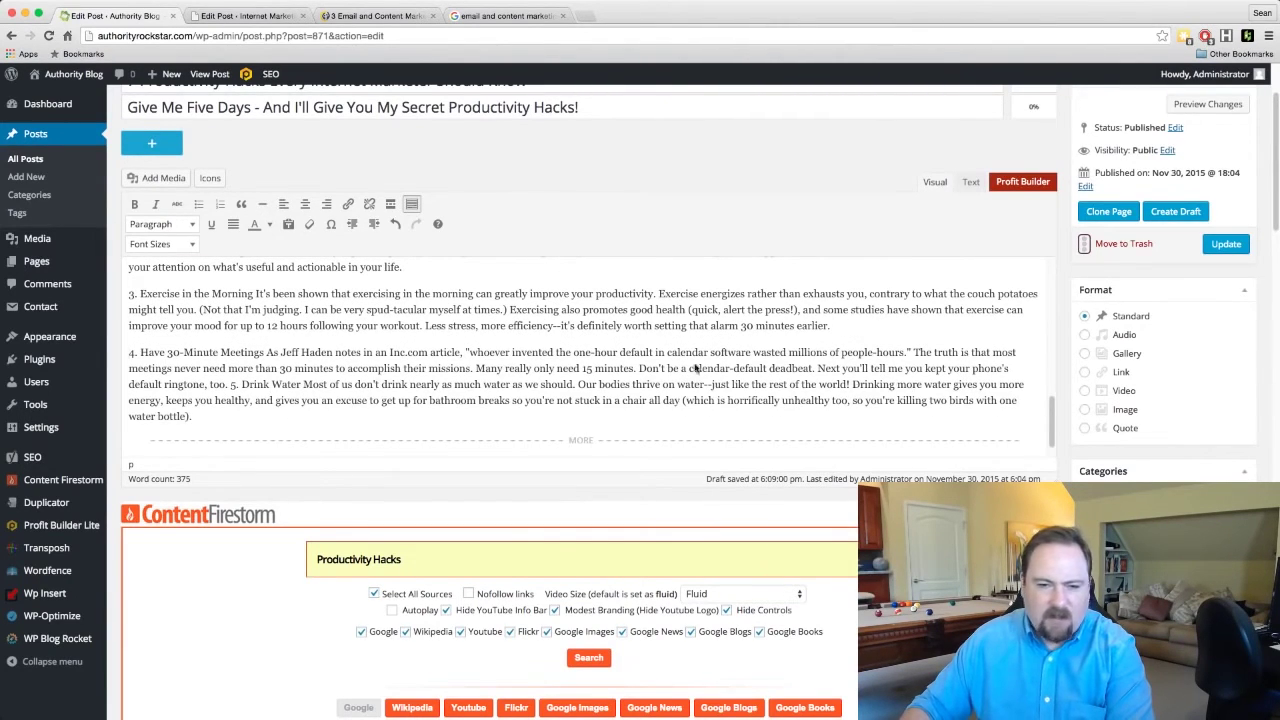
{"action": "left_click", "coordinate": [232, 386]}
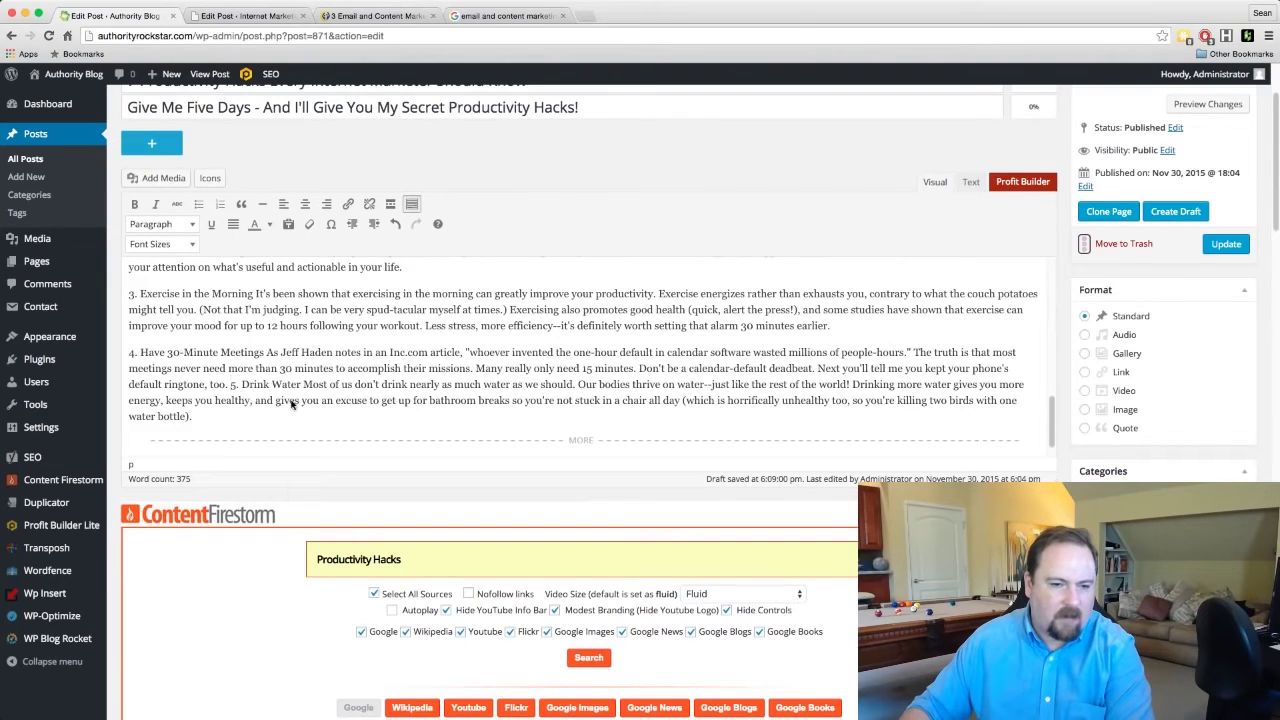
{"action": "key", "text": "Return"}
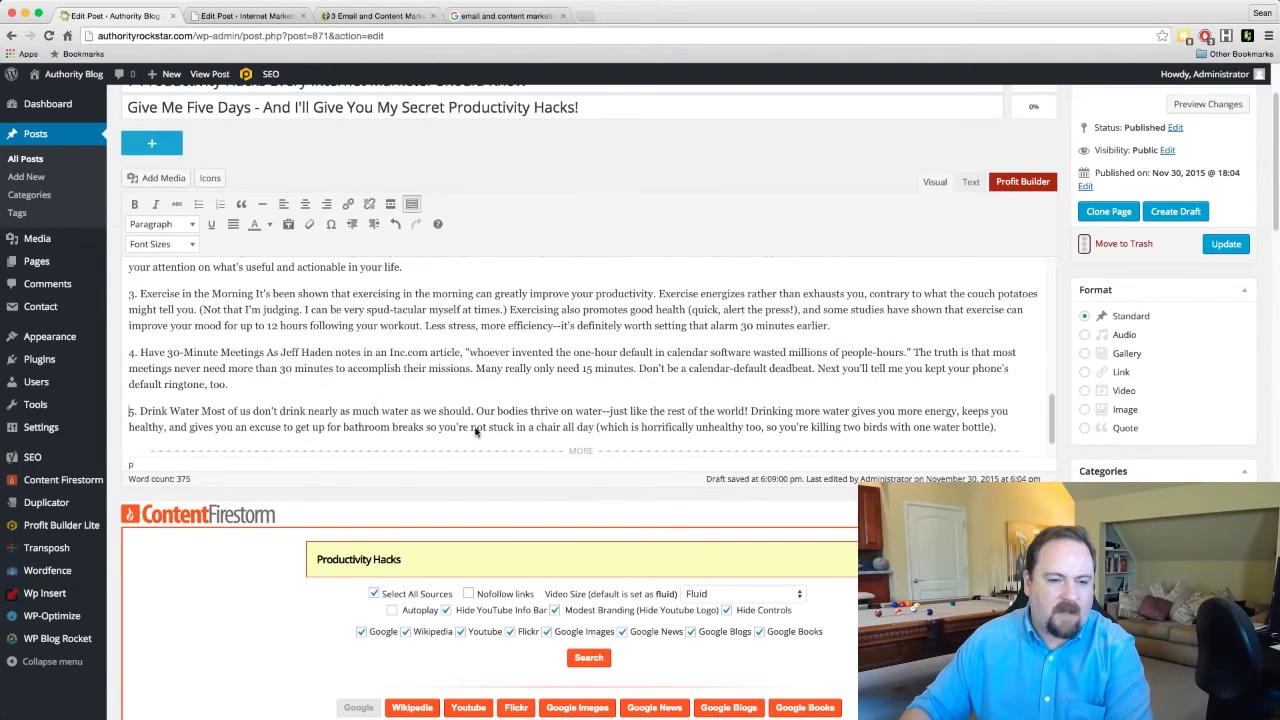
{"action": "left_click", "coordinate": [524, 451]}
{"action": "key", "text": "Delete"}
- Write "While I love this video that I found recently. I also thought these great extra hacks from Inc.com were very cool as well." above hack 1
{"action": "scroll", "coordinate": [466, 344], "scroll_direction": "up", "scroll_amount": 3}
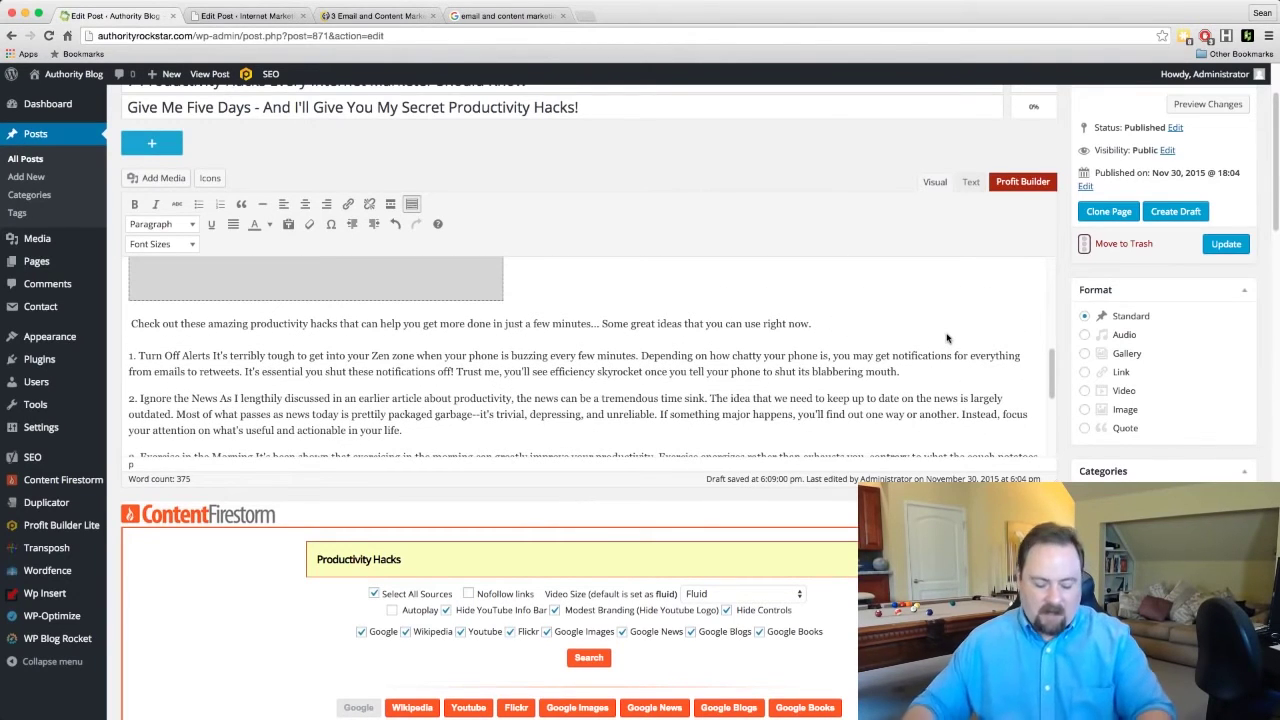
{"action": "key", "text": "Return"}
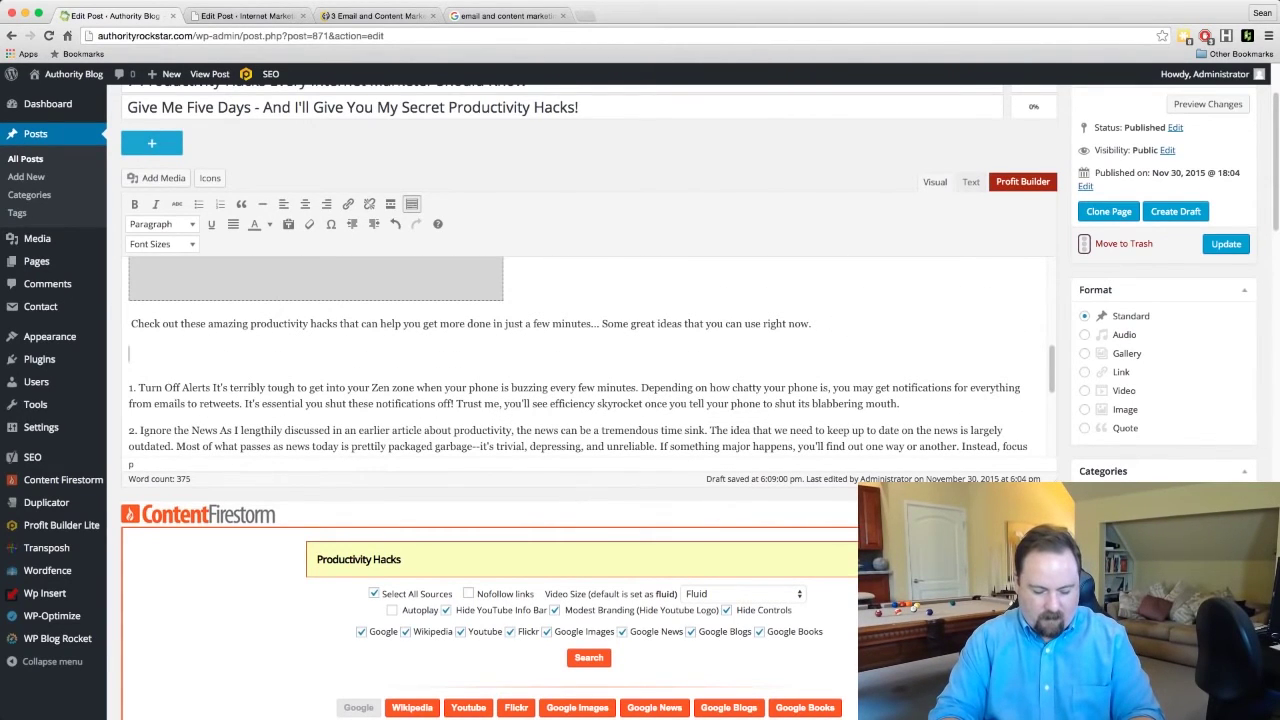
{"action": "type", "text": "While I "}
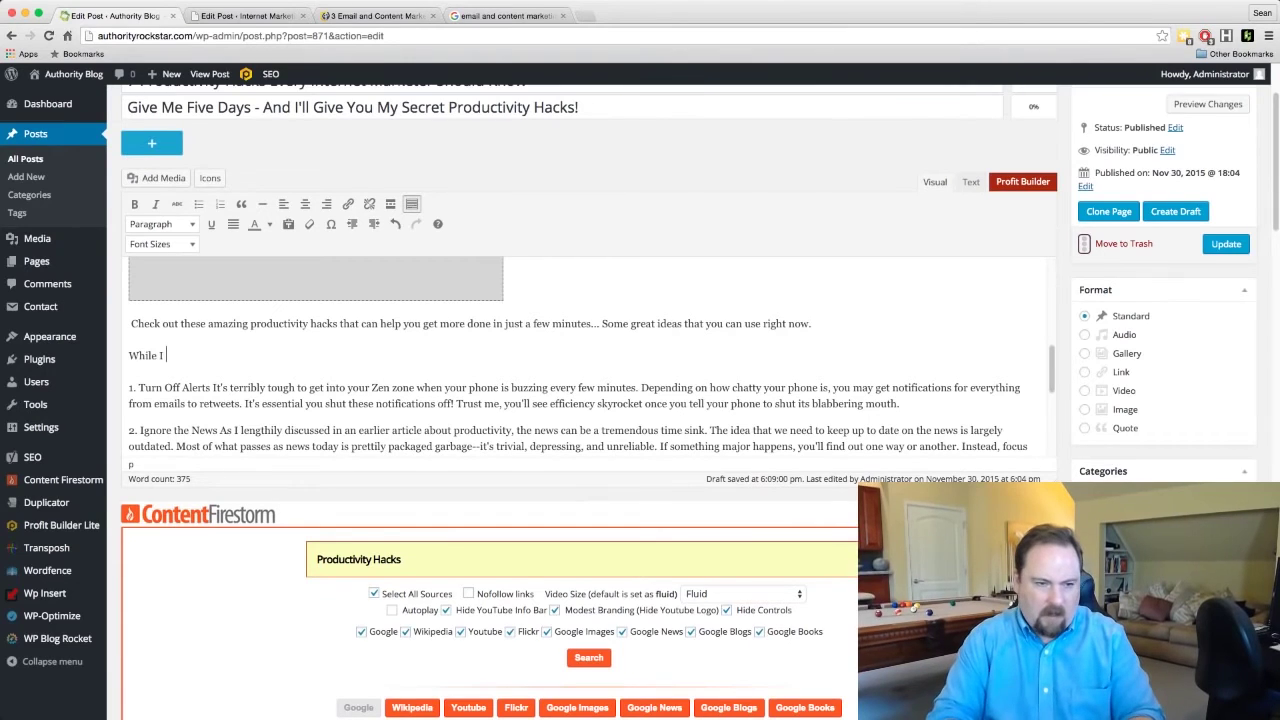
{"action": "type", "text": "love this video "}
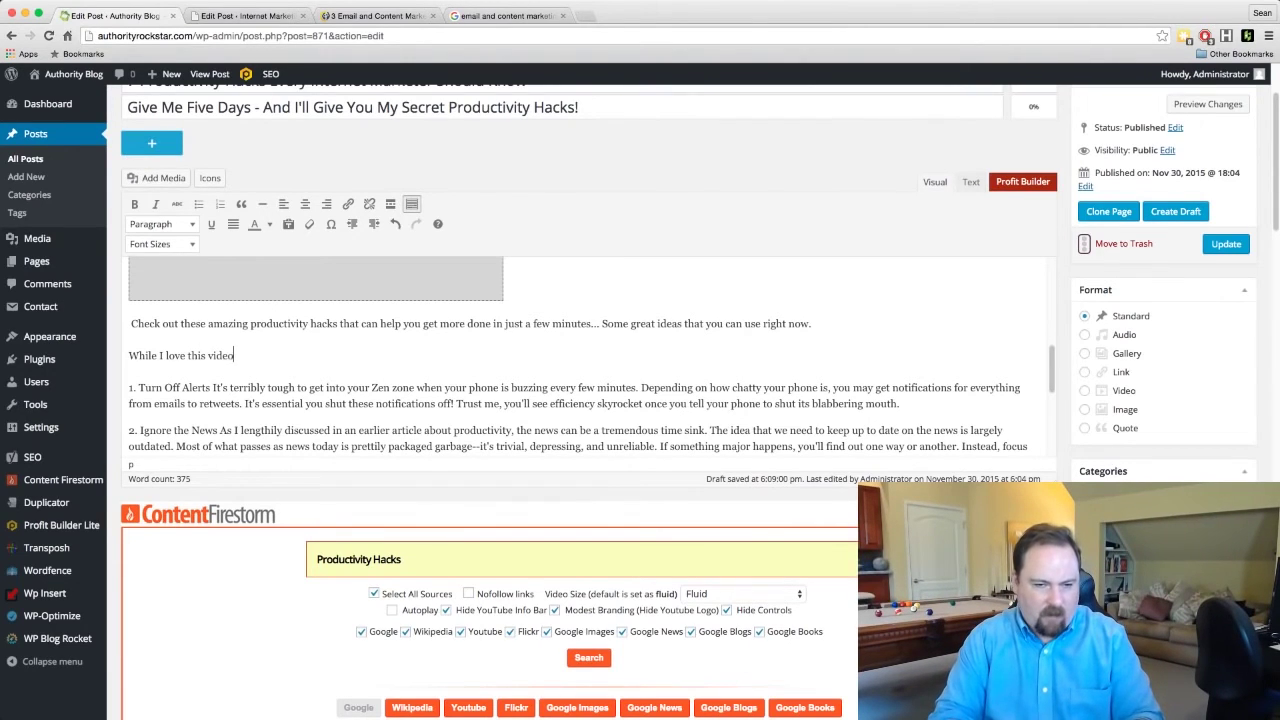
{"action": "type", "text": "that I found recently. I also"}
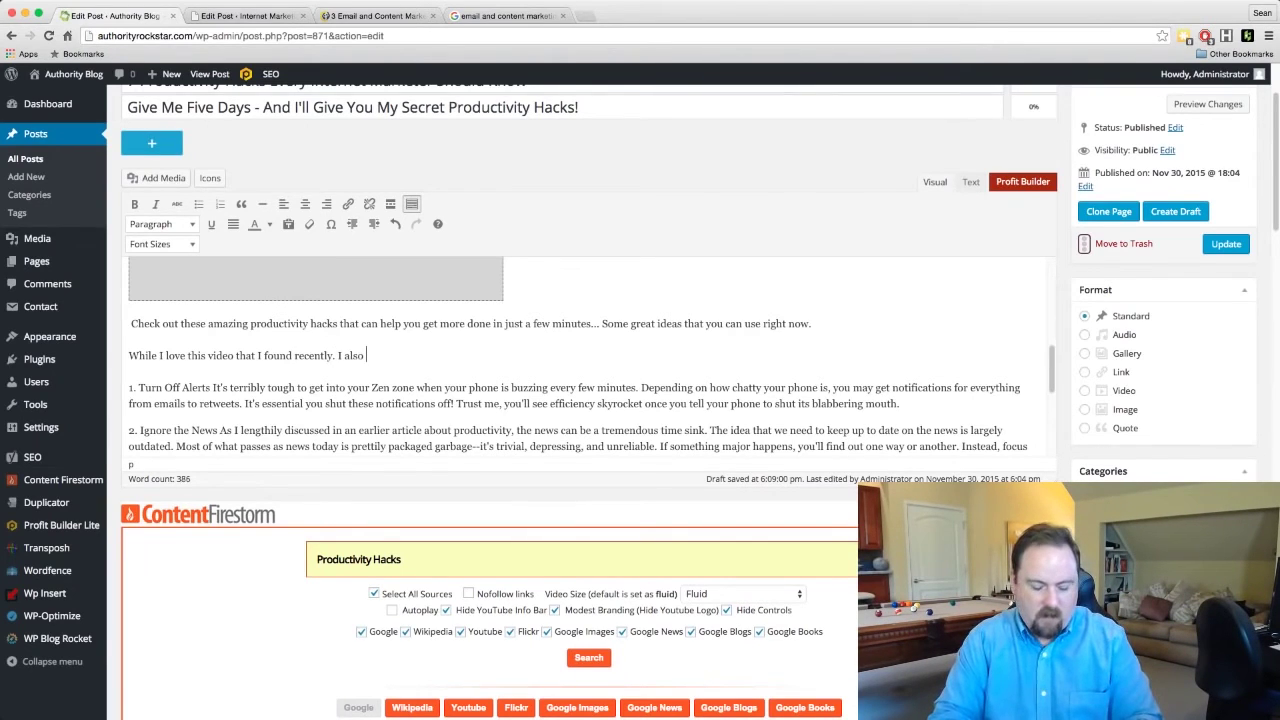
{"action": "type", "text": " thought these gre"}
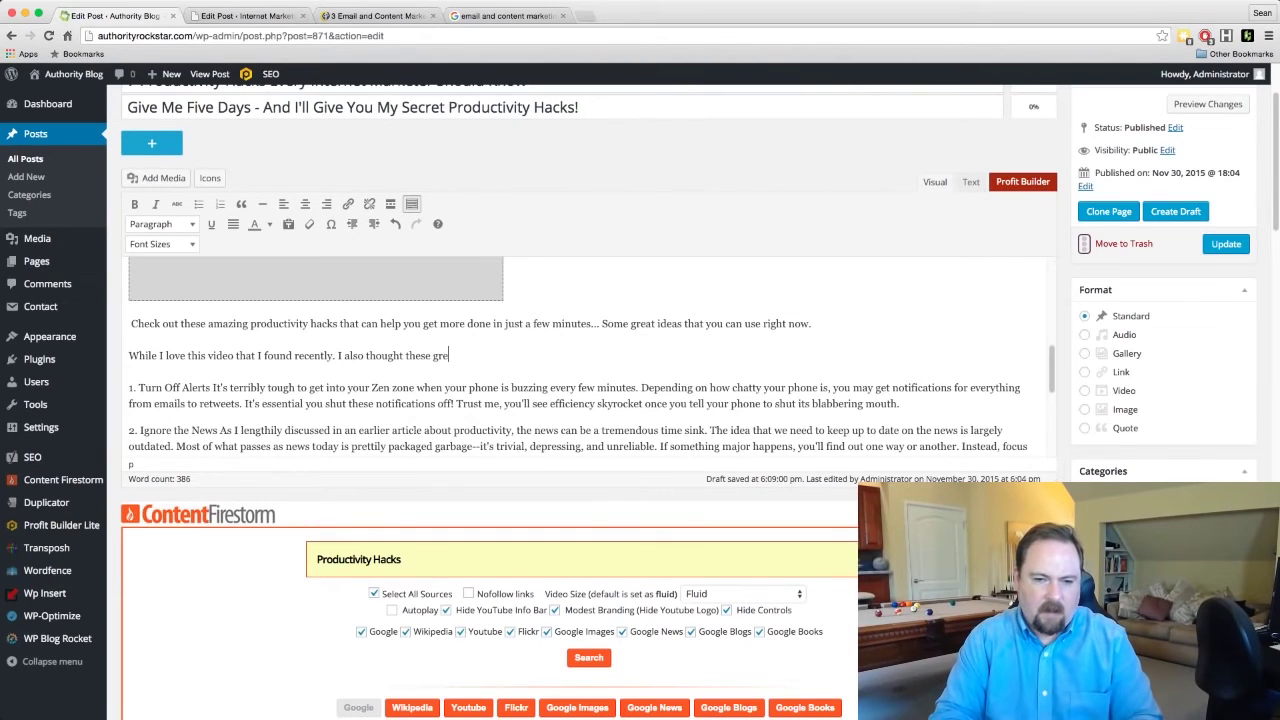
{"action": "type", "text": "at extra hacks from Inc.com were very coo"}
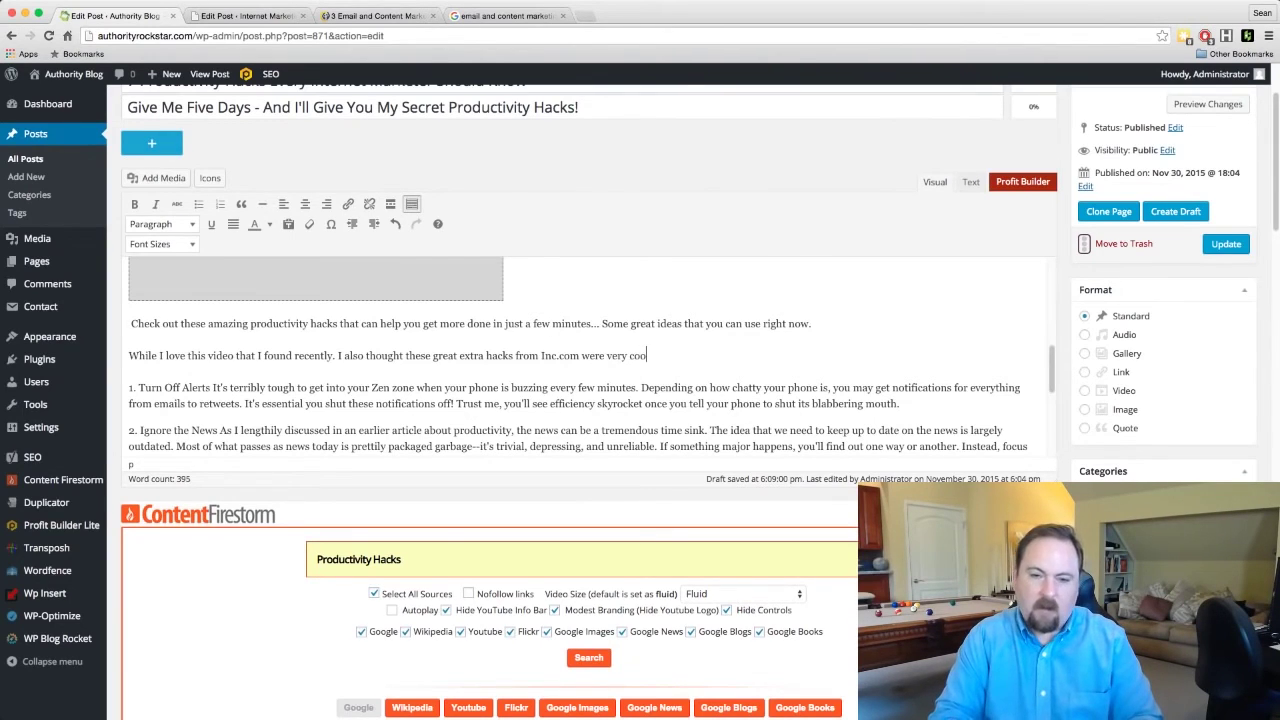
{"action": "type", "text": "well."}
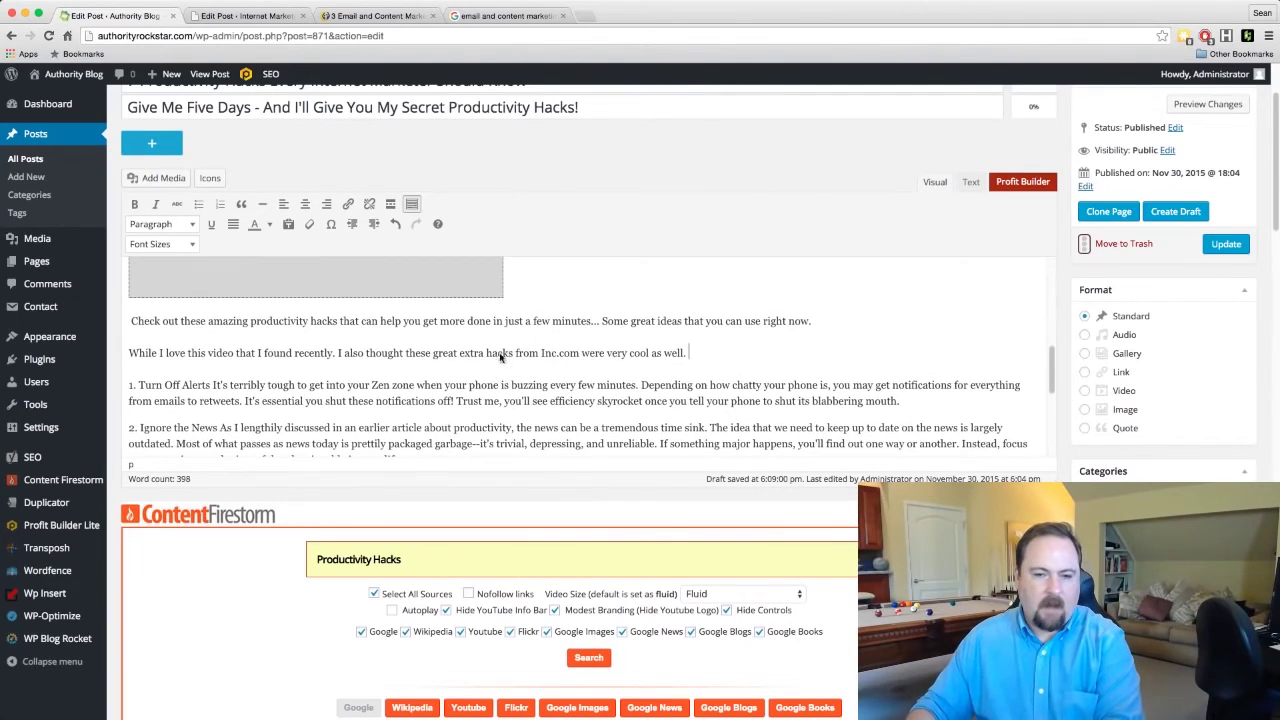
- Insert only the link of the Inc.com article "23 Best Productivity Hacks of the Year" after the sentence introducing the extra hacks
{"action": "scroll", "coordinate": [590, 400], "scroll_direction": "down", "scroll_amount": 10}
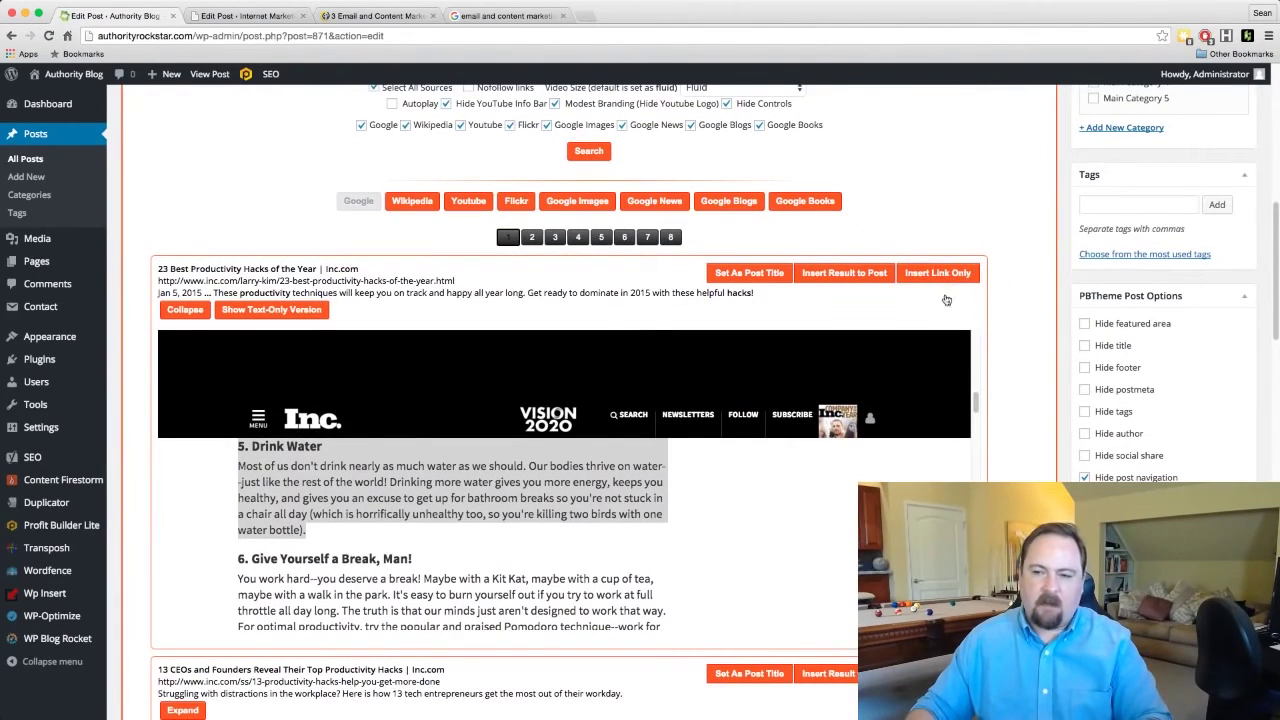
{"action": "scroll", "coordinate": [823, 229], "scroll_direction": "up", "scroll_amount": 5}
{"action": "scroll", "coordinate": [632, 240], "scroll_direction": "down", "scroll_amount": 2}
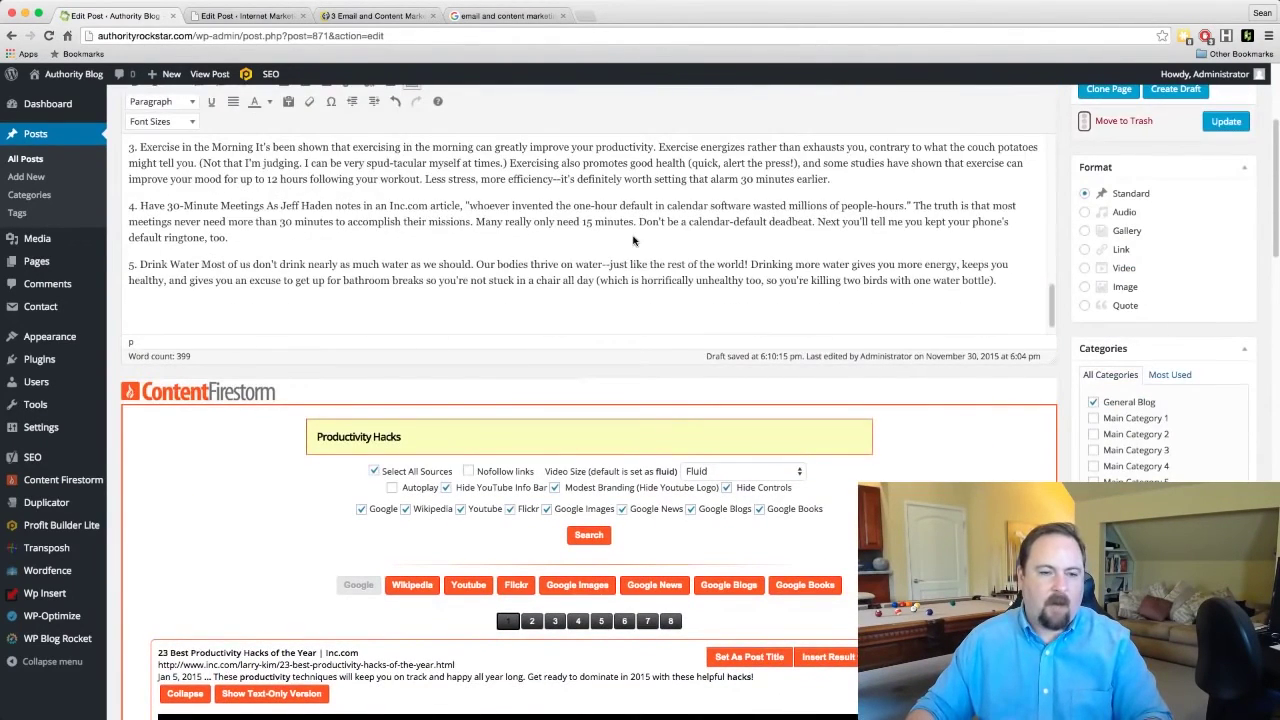
{"action": "scroll", "coordinate": [632, 240], "scroll_direction": "up", "scroll_amount": 5}
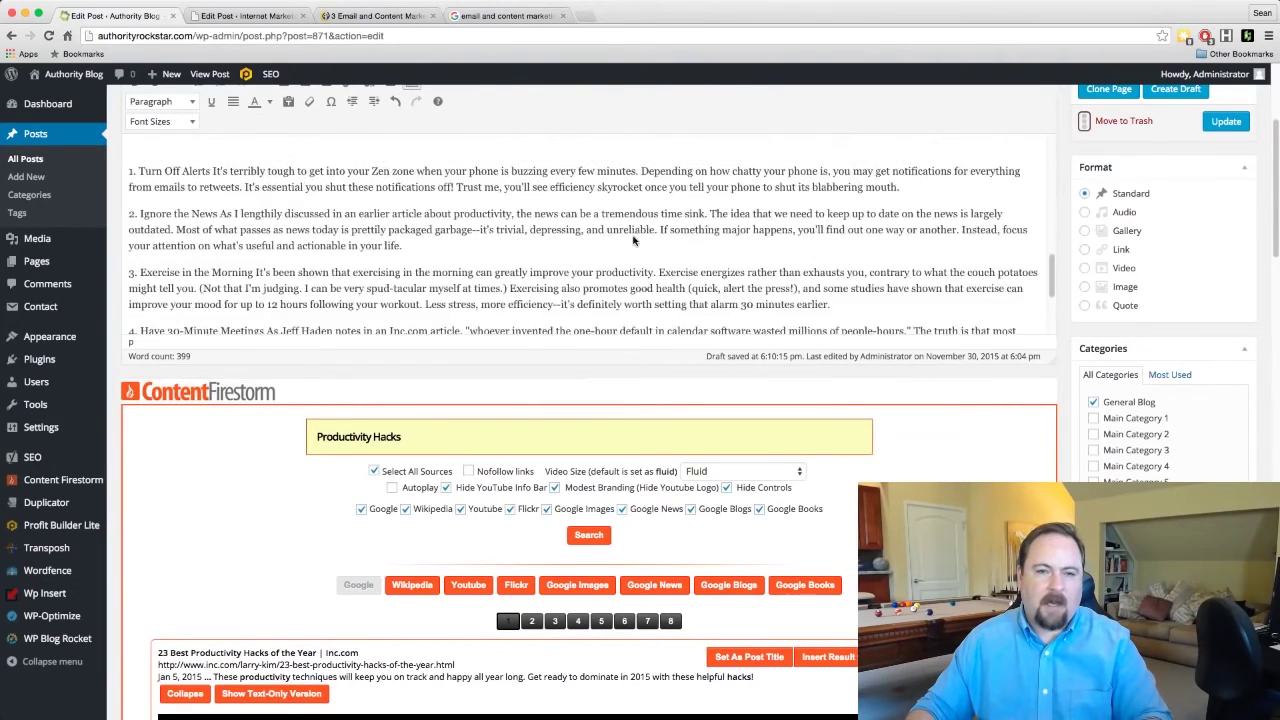
{"action": "scroll", "coordinate": [632, 240], "scroll_direction": "up", "scroll_amount": 1}
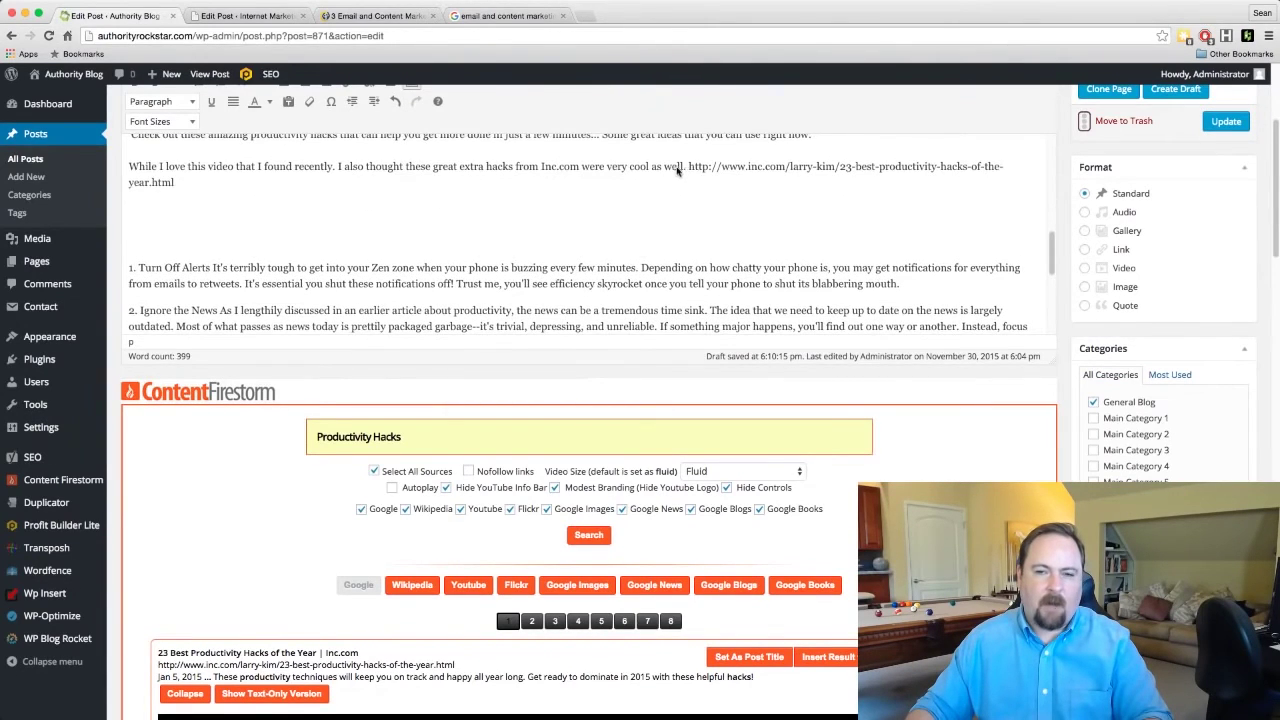
- Copy the inserted Inc.com article URL and delete it from the post together with the blank lines below it
{"action": "left_click_drag", "start_coordinate": [690, 170], "coordinate": [1020, 171]}
{"action": "key", "text": "super+c"}
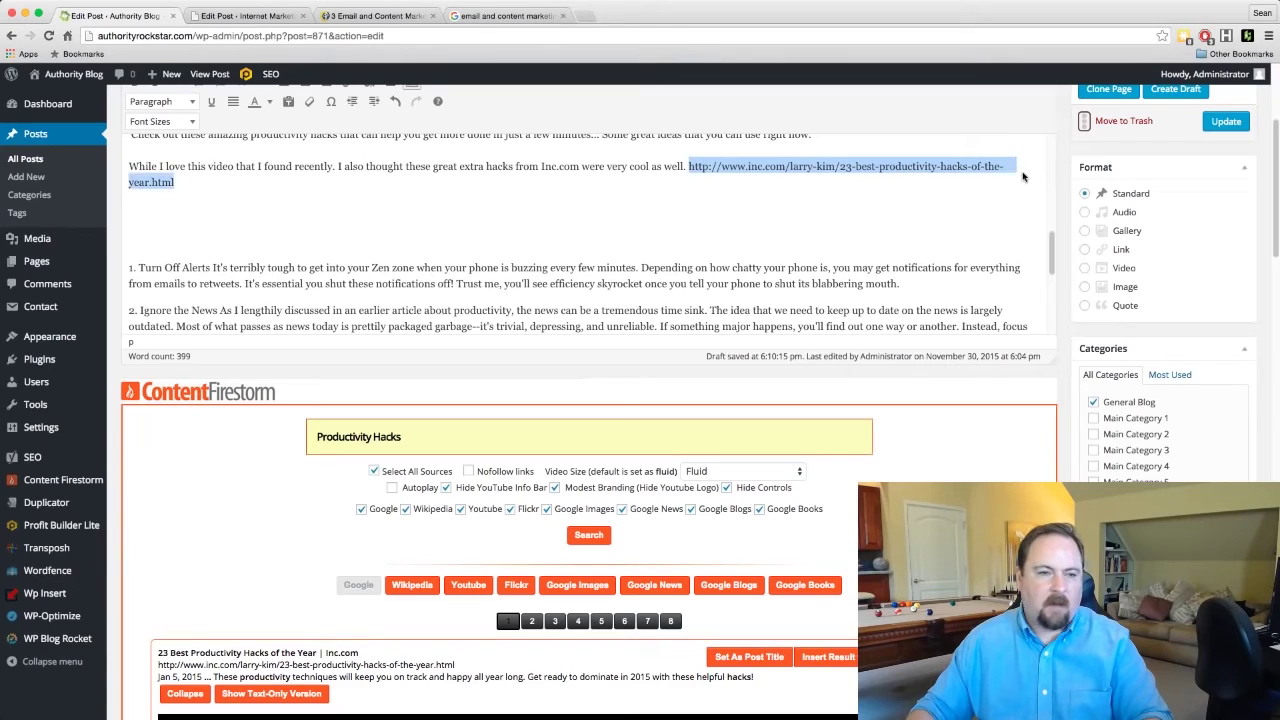
{"action": "key", "text": "Delete"}
{"action": "key", "text": "Delete"}
{"action": "key", "text": "Delete"}
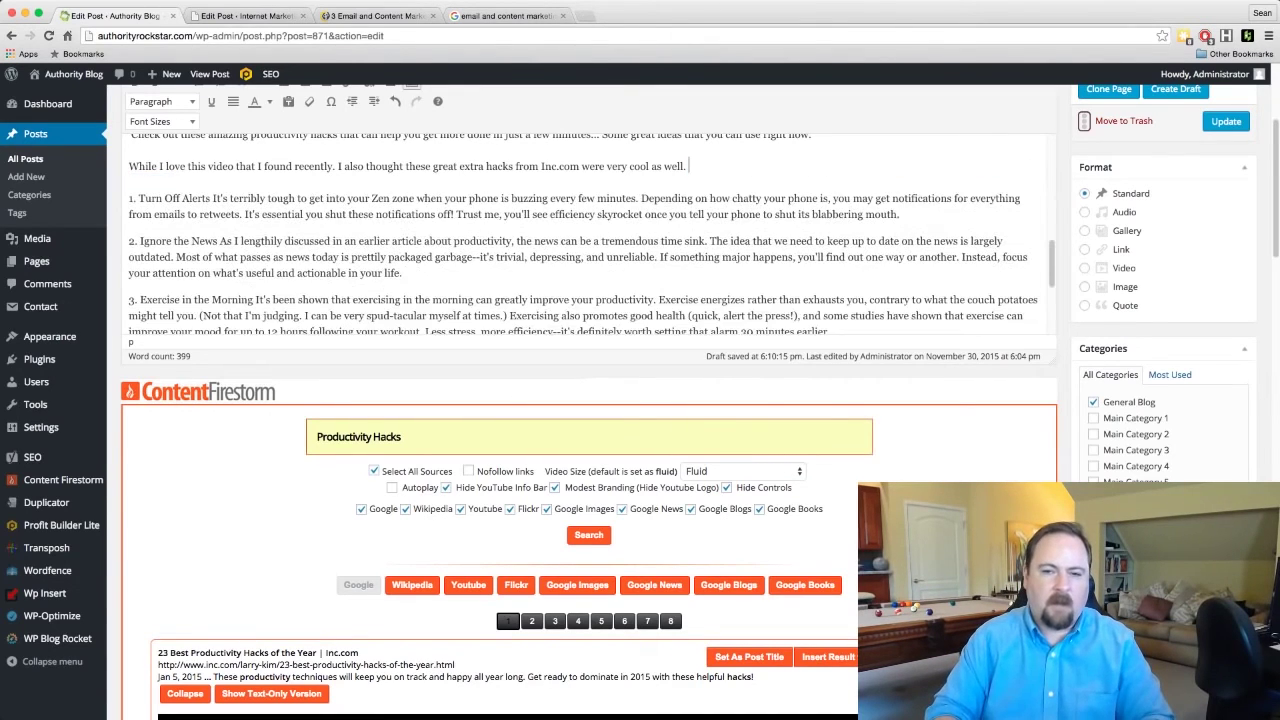
- Link "Inc.com" in the sentence introducing the extra hacks to the copied article URL, opening in a new window/tab
{"action": "left_click_drag", "start_coordinate": [542, 170], "coordinate": [578, 173]}
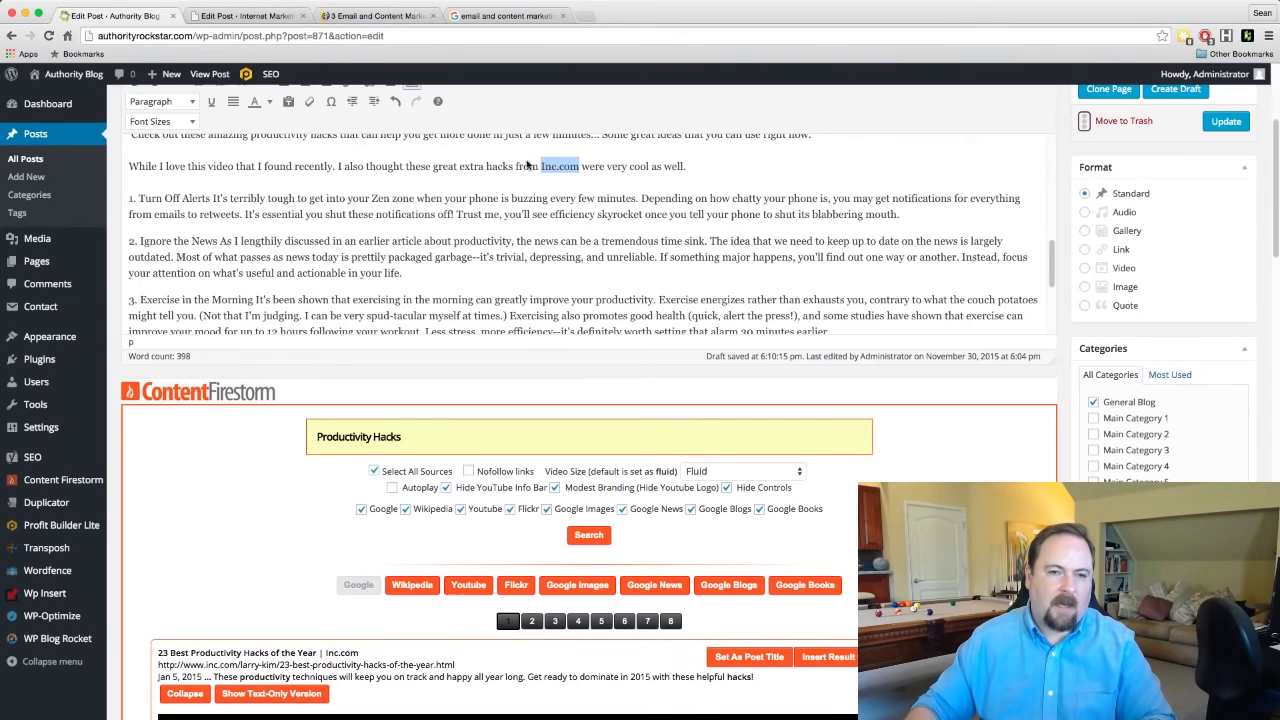
{"action": "scroll", "coordinate": [576, 256], "scroll_direction": "up", "scroll_amount": 1}
{"action": "scroll", "coordinate": [1110, 290], "scroll_direction": "up", "scroll_amount": 2}
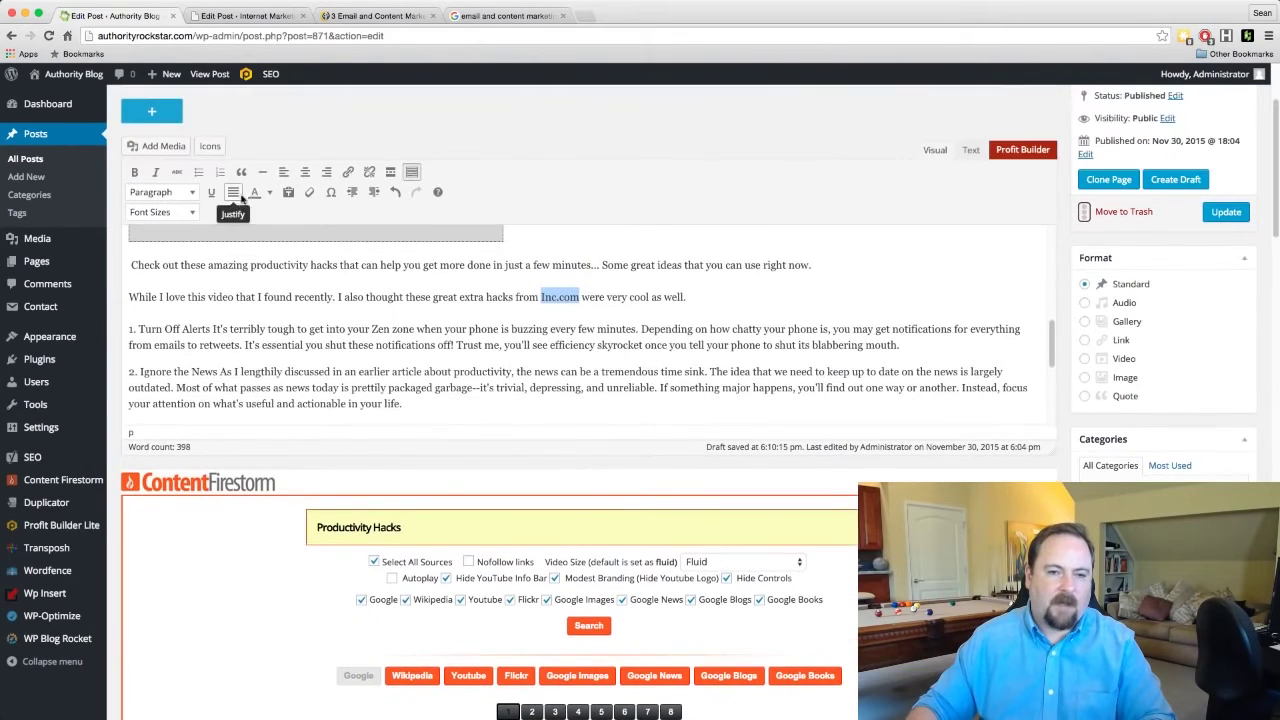
{"action": "left_click", "coordinate": [350, 171]}
{"action": "key", "text": "super+v"}
{"action": "left_click", "coordinate": [547, 410]}
{"action": "left_click", "coordinate": [752, 470]}
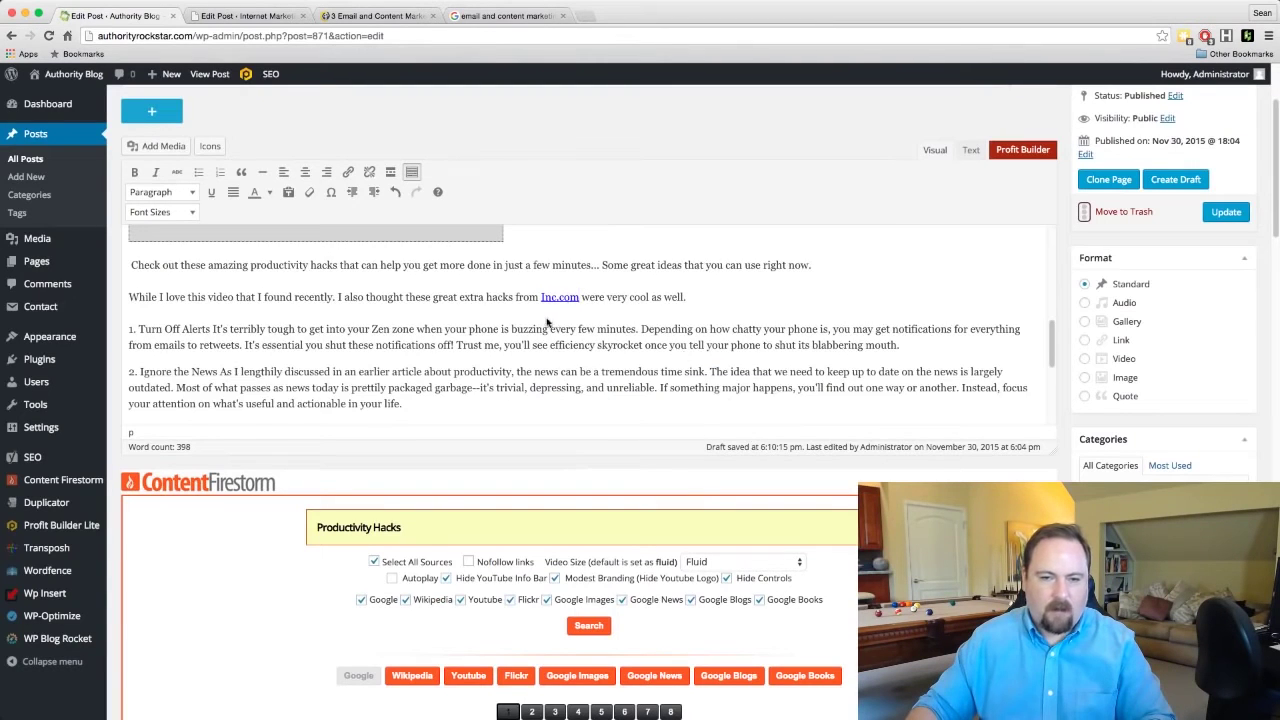
- Add a "Via:" line below hack 5 with the copied Inc.com article URL as a link that opens in a new window/tab
{"action": "scroll", "coordinate": [512, 336], "scroll_direction": "down", "scroll_amount": 5}
{"action": "left_click", "coordinate": [218, 390]}
{"action": "type", "text": "V"}
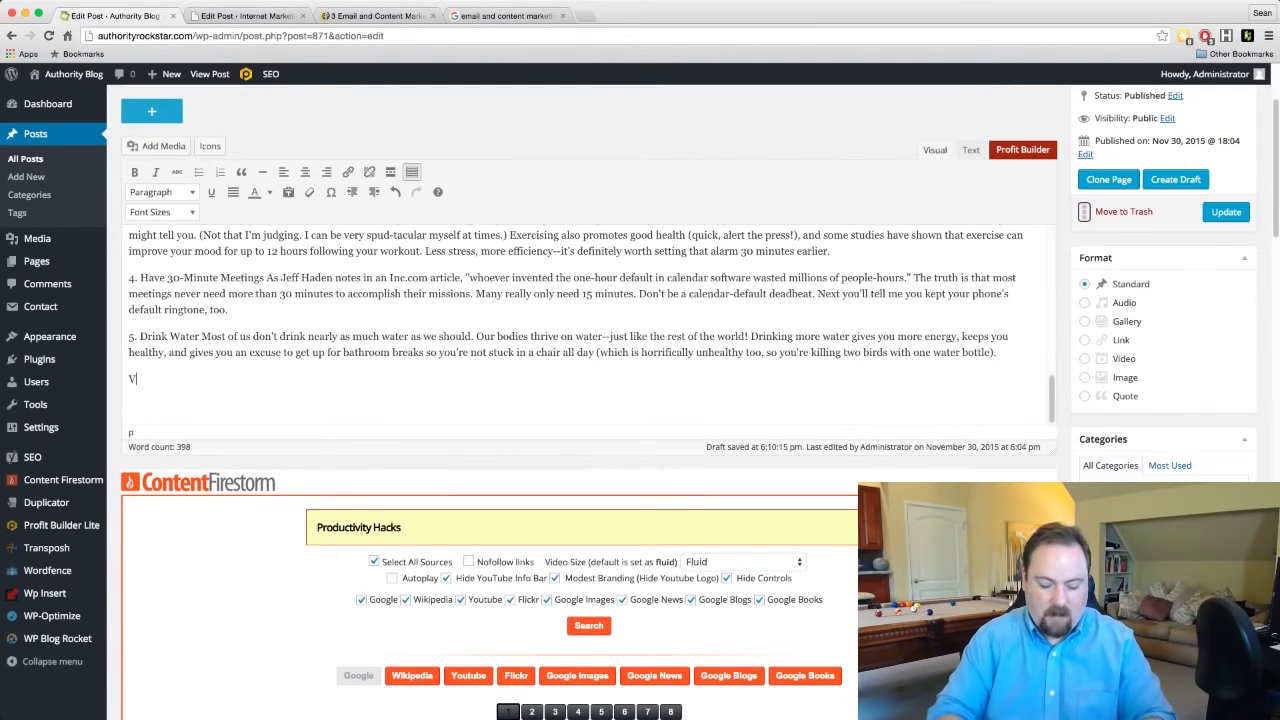
{"action": "type", "text": "ia:"}
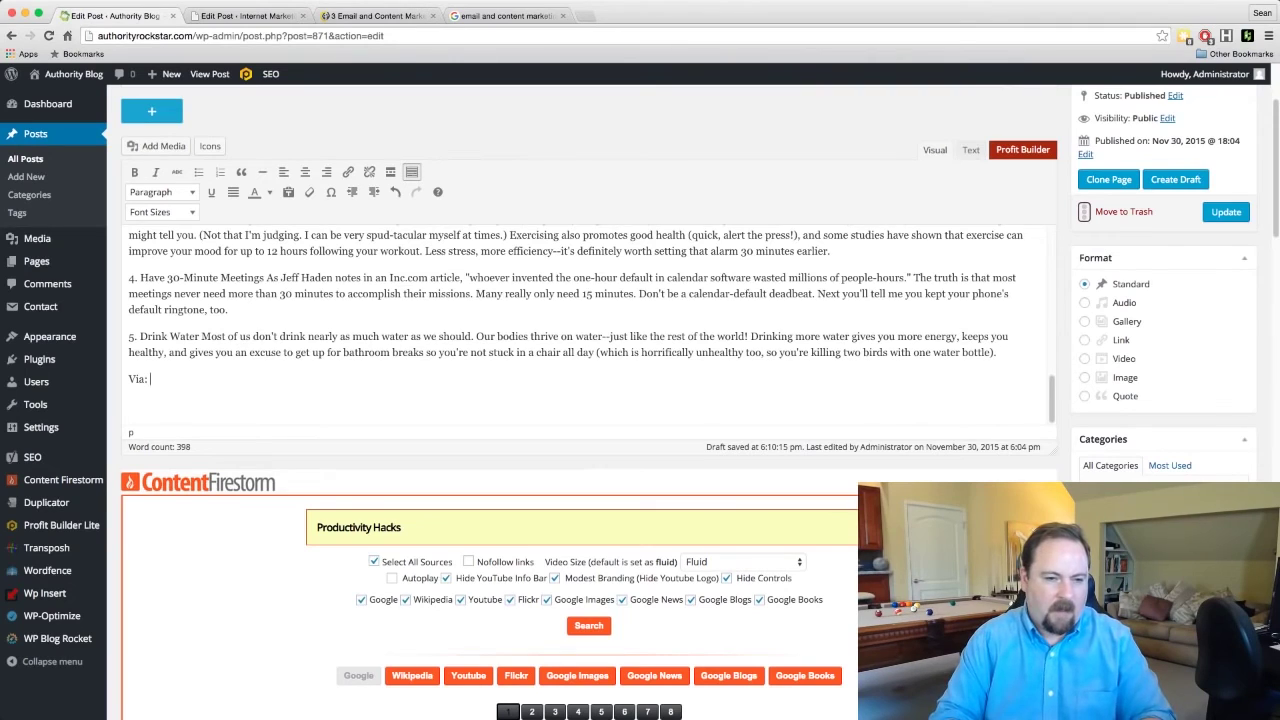
{"action": "key", "text": "ctrl+v"}
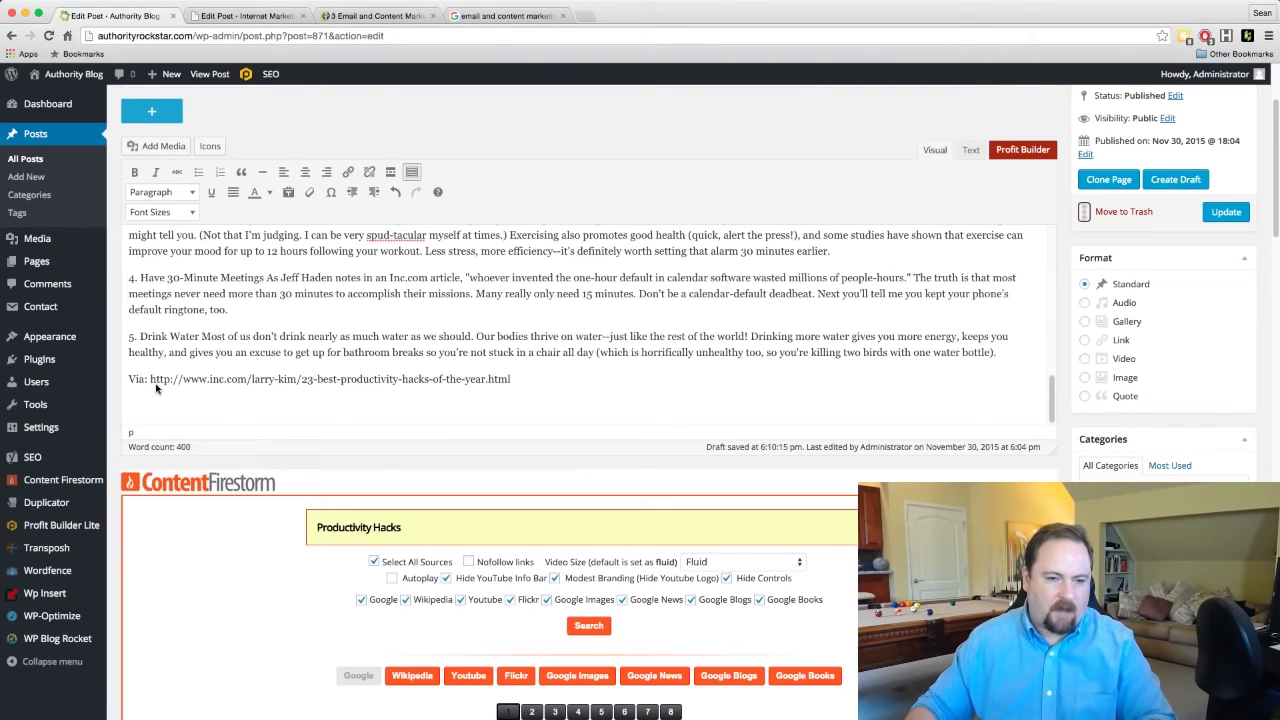
{"action": "left_click", "coordinate": [151, 383], "text": "shift"}
{"action": "left_click", "coordinate": [350, 172]}
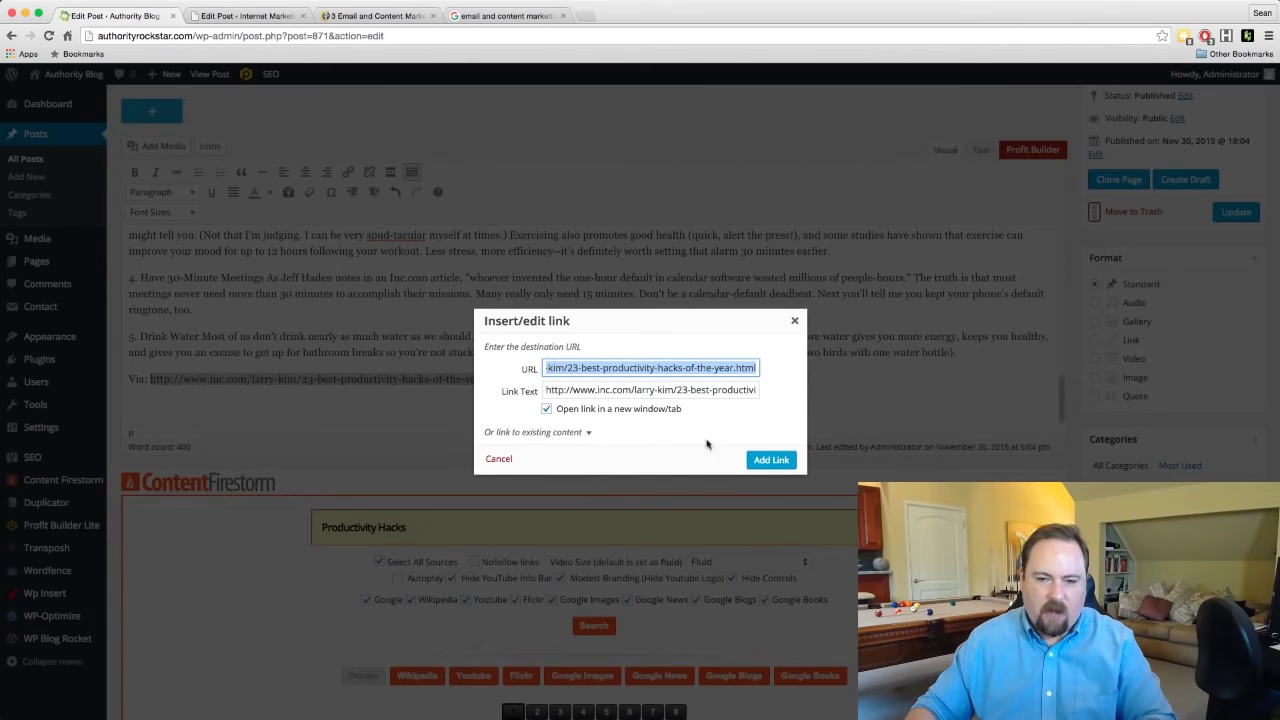
{"action": "left_click", "coordinate": [769, 459]}
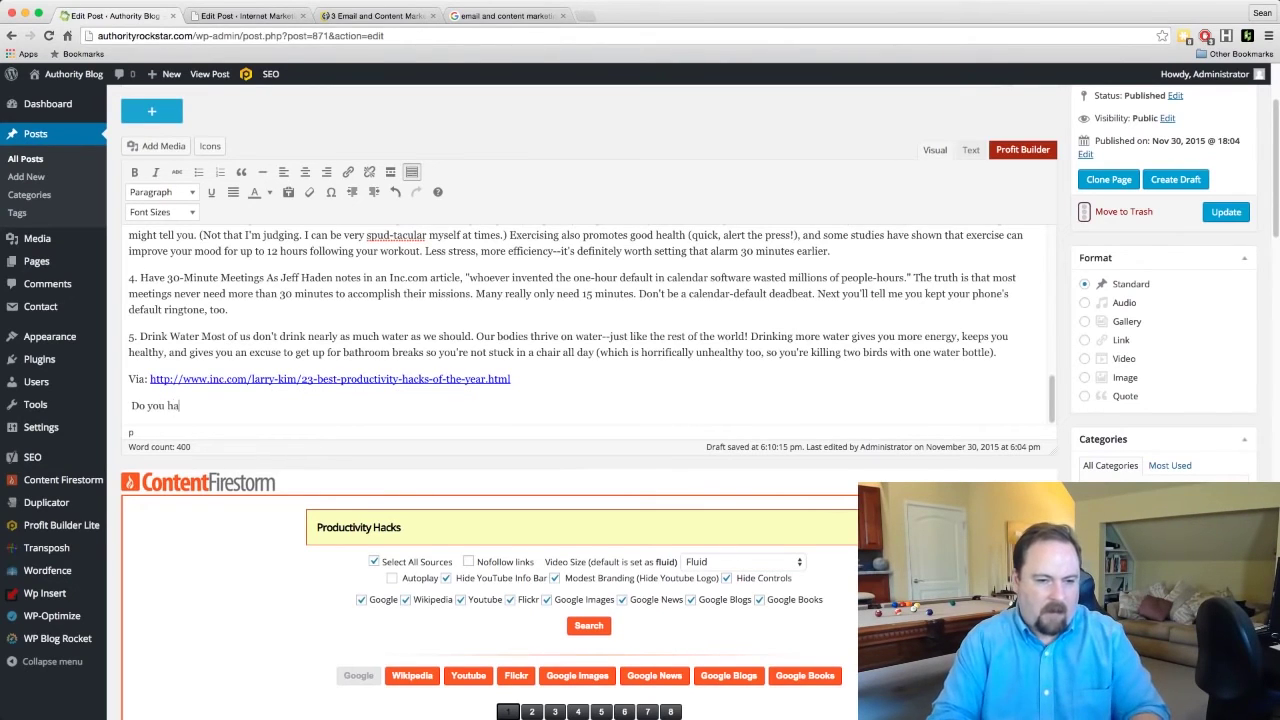
- Write "Do you have any great productivity hacks you would like to share? Drop them in the comment field and let us know." below the Via line
{"action": "type", "text": "gfere"}
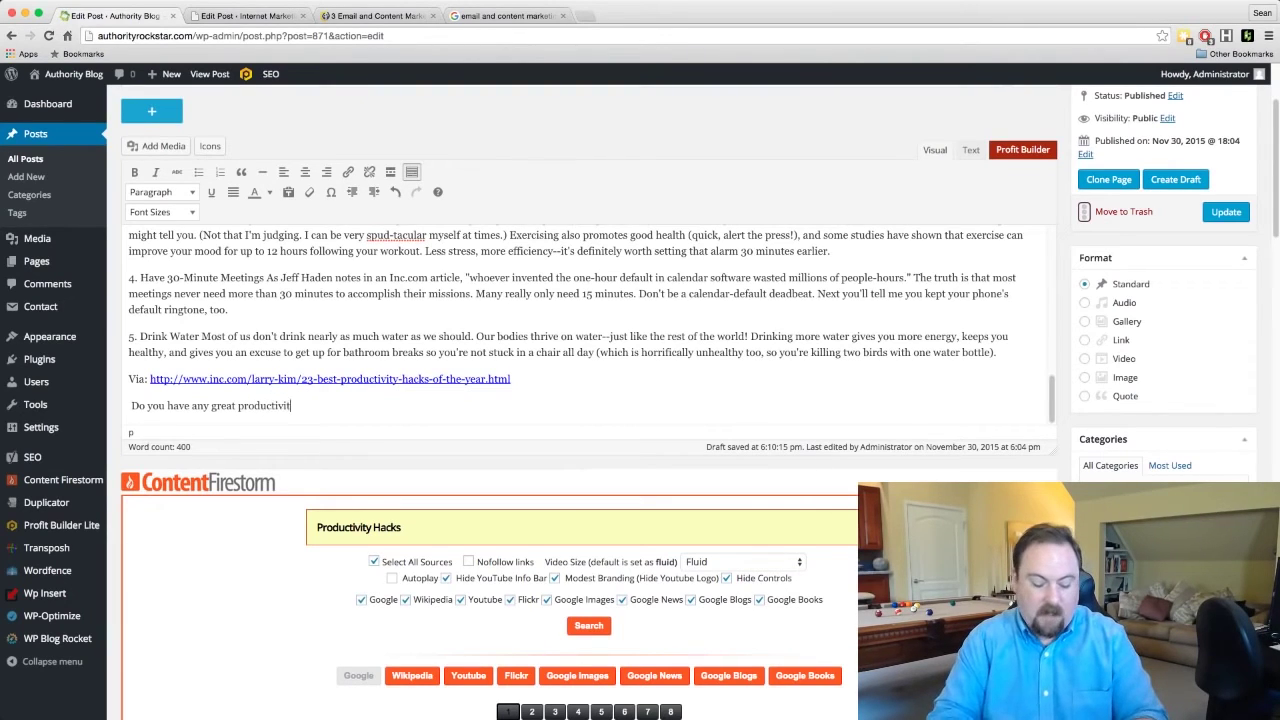
{"action": "type", "text": "cks you would like to share? Drop us a co"}
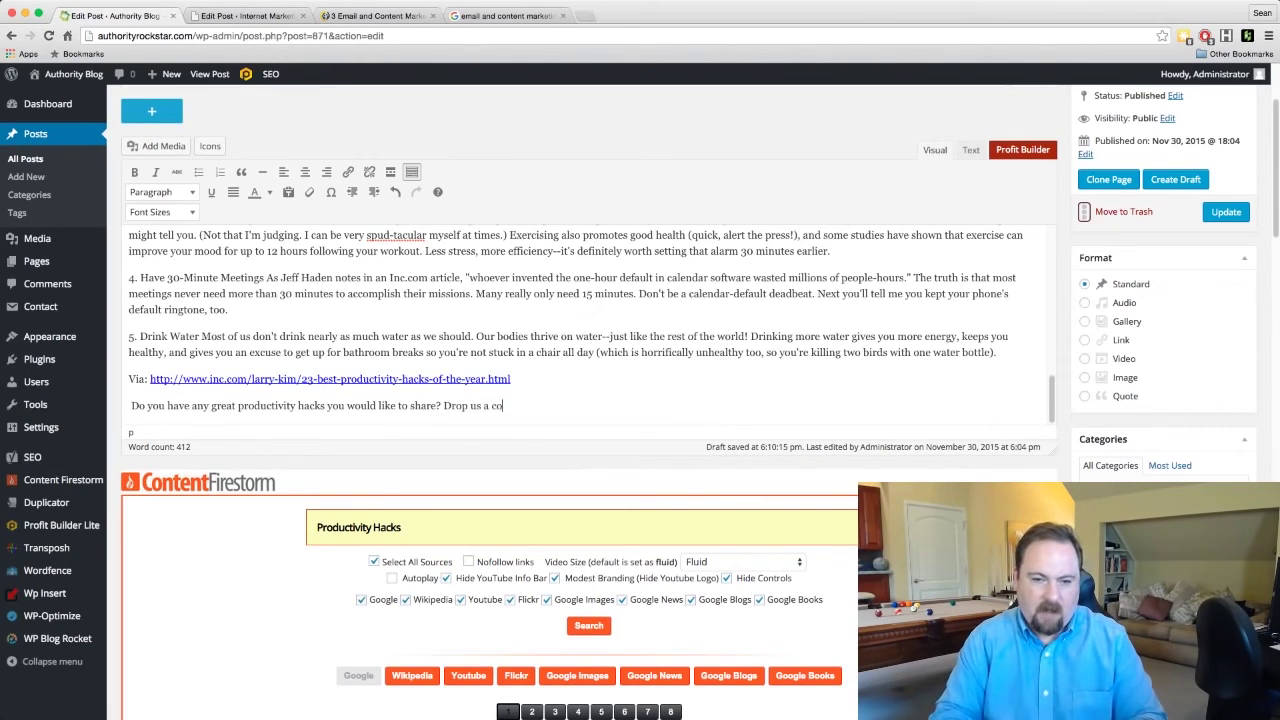
{"action": "type", "text": "them in the comment field and let"}
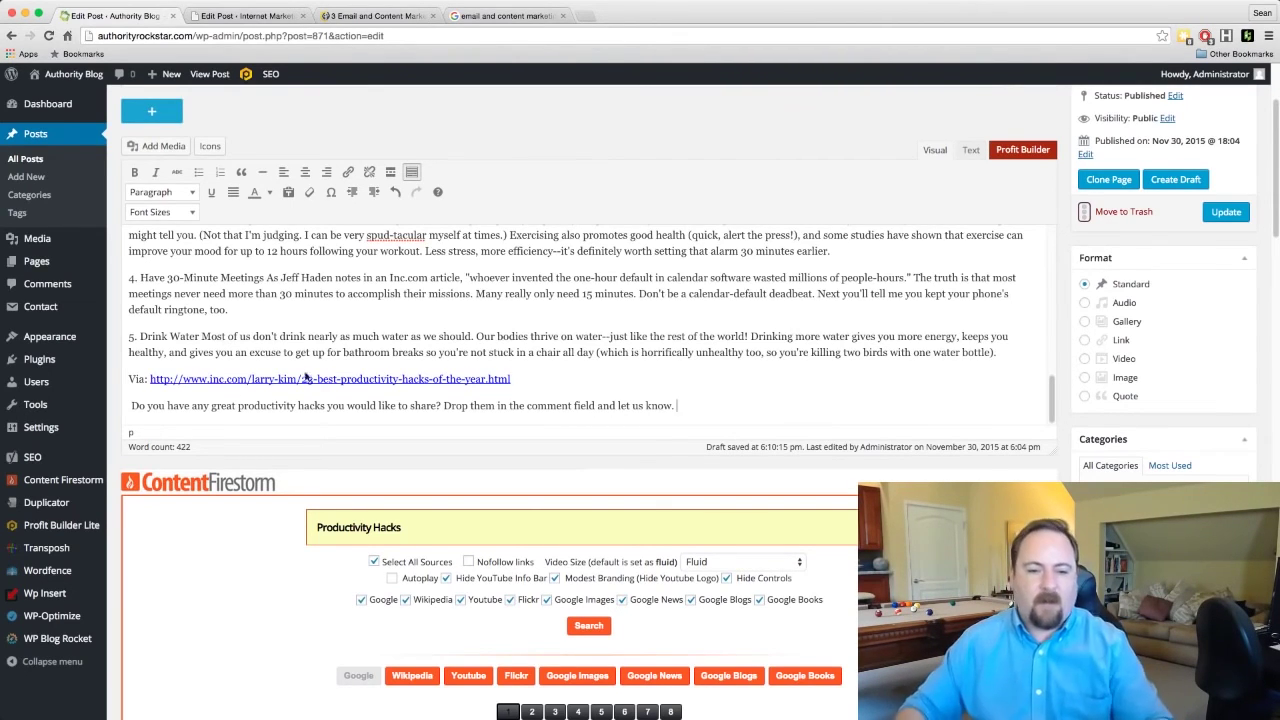
- Review the finished draft from the title variations and embedded video down to the closing question
{"action": "scroll", "coordinate": [685, 307], "scroll_direction": "up", "scroll_amount": 1}
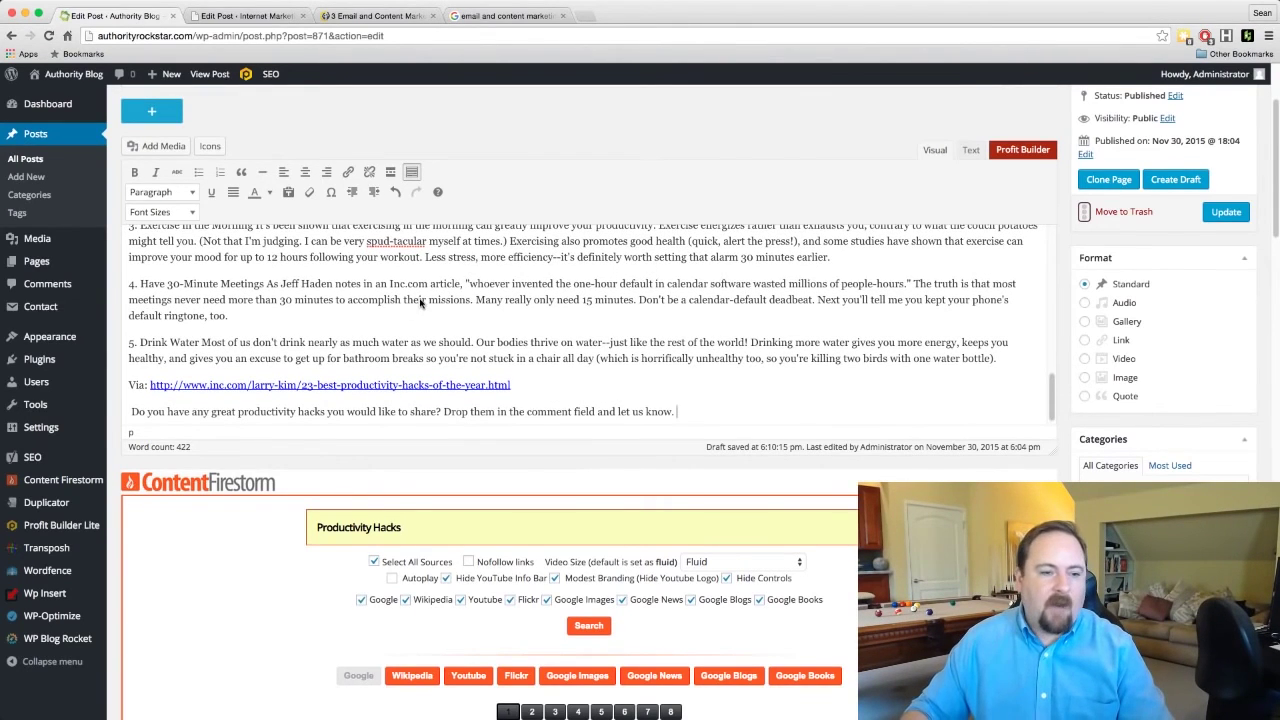
{"action": "scroll", "coordinate": [420, 303], "scroll_direction": "down", "scroll_amount": 2}
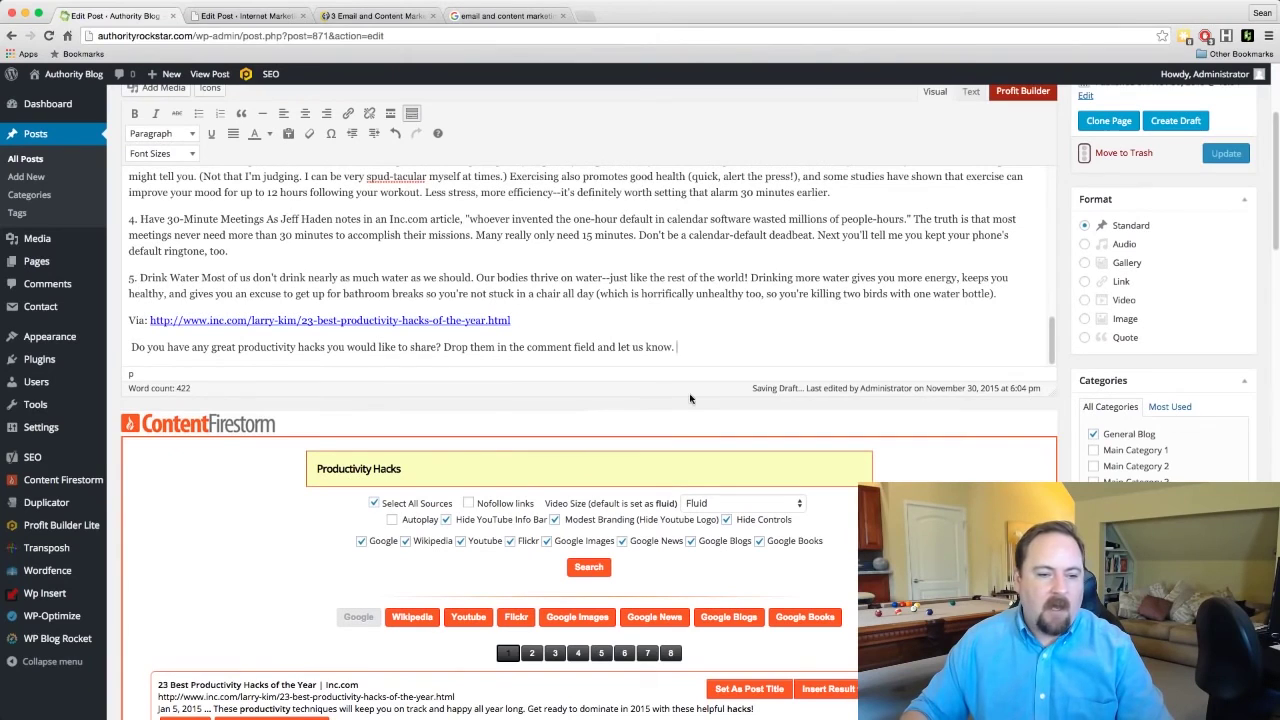
{"action": "scroll", "coordinate": [780, 268], "scroll_direction": "up", "scroll_amount": 10}
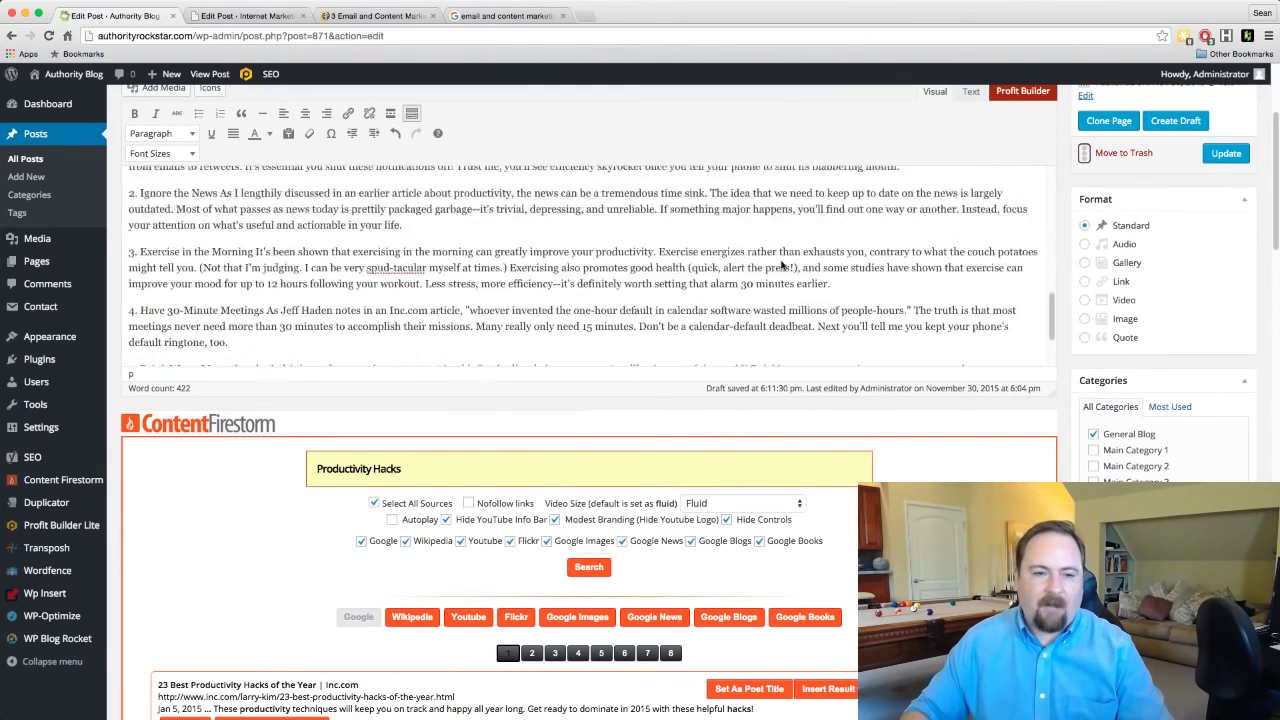
{"action": "scroll", "coordinate": [770, 274], "scroll_direction": "up", "scroll_amount": 2}
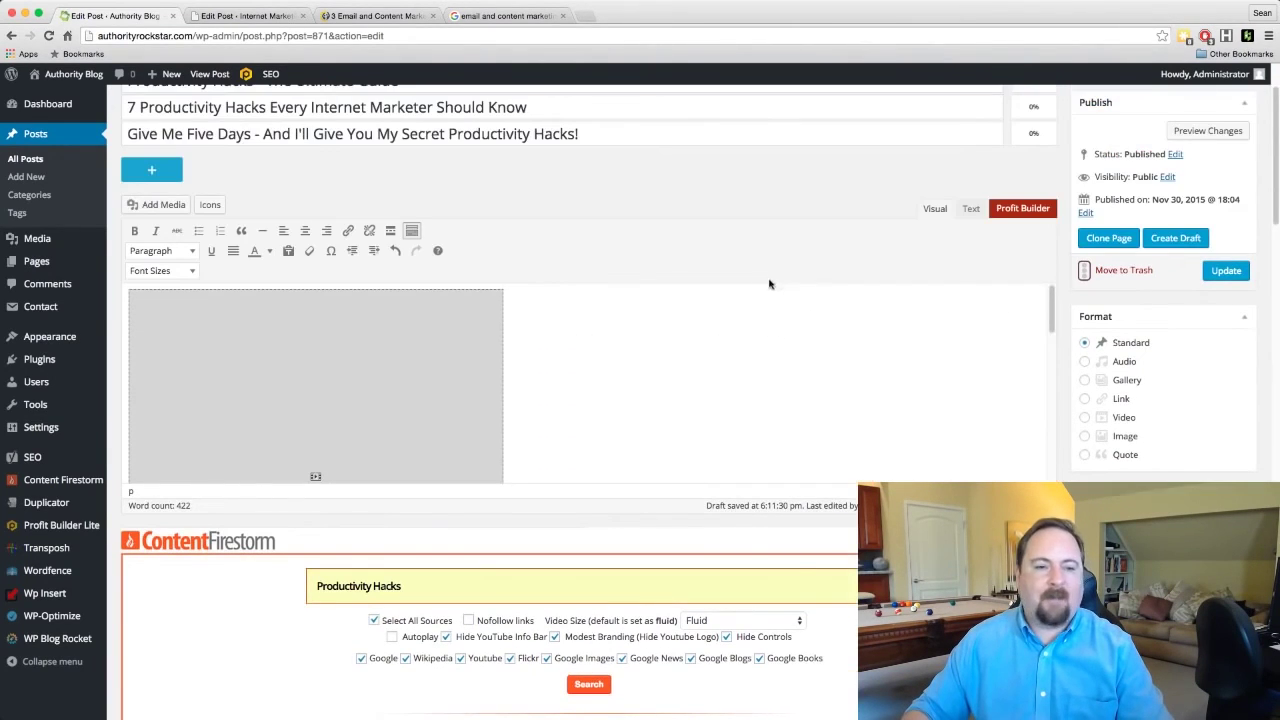
{"action": "scroll", "coordinate": [735, 337], "scroll_direction": "down", "scroll_amount": 5}
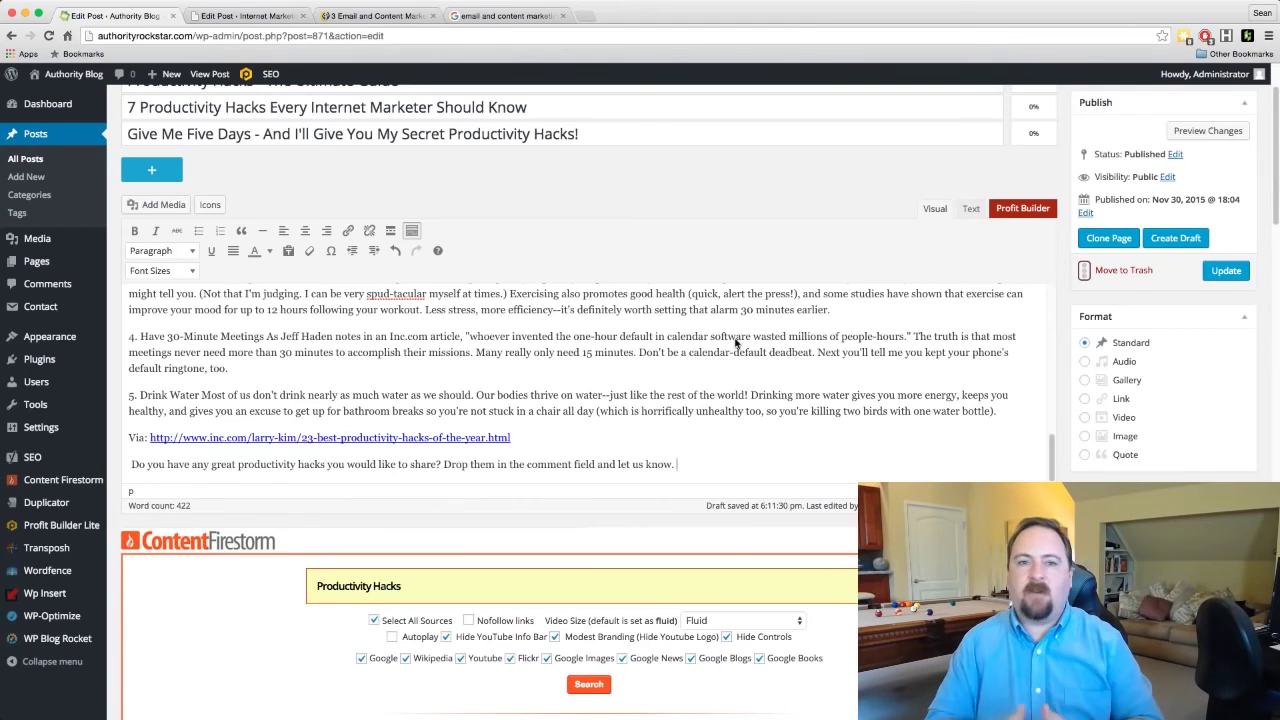
{"action": "scroll", "coordinate": [830, 428], "scroll_direction": "down", "scroll_amount": 5}
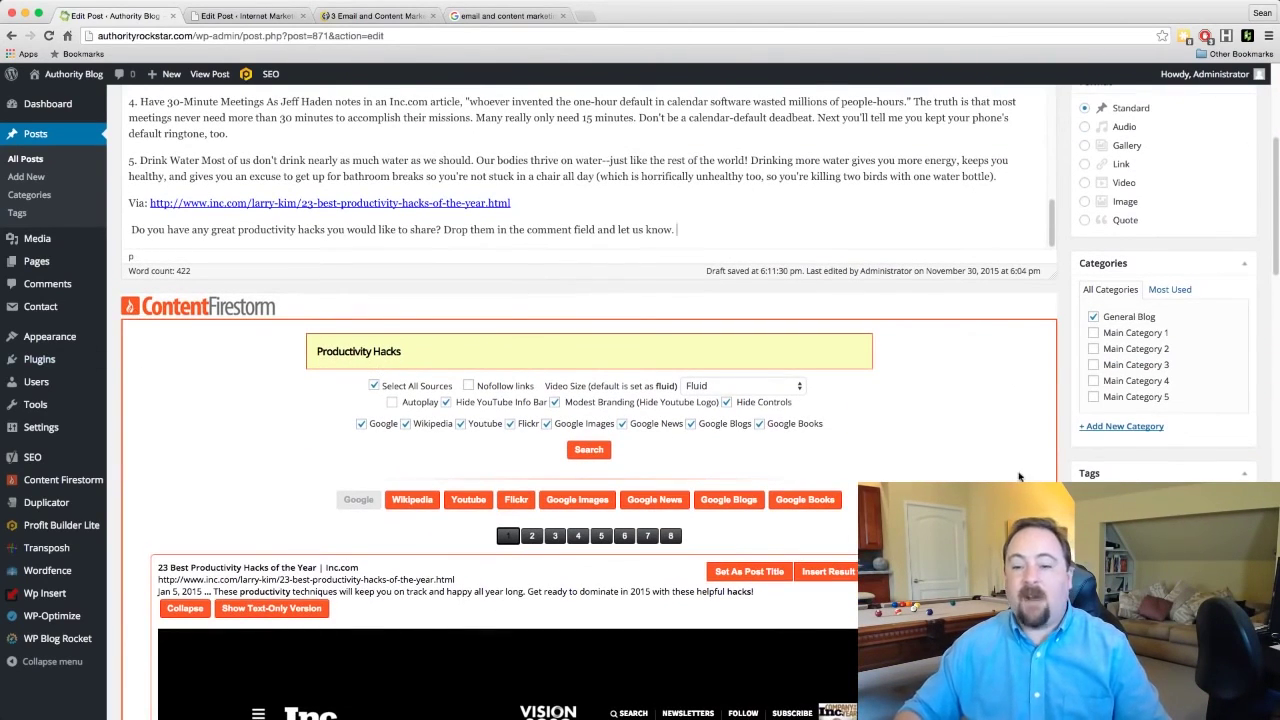
{"action": "scroll", "coordinate": [1015, 476], "scroll_direction": "up", "scroll_amount": 5}
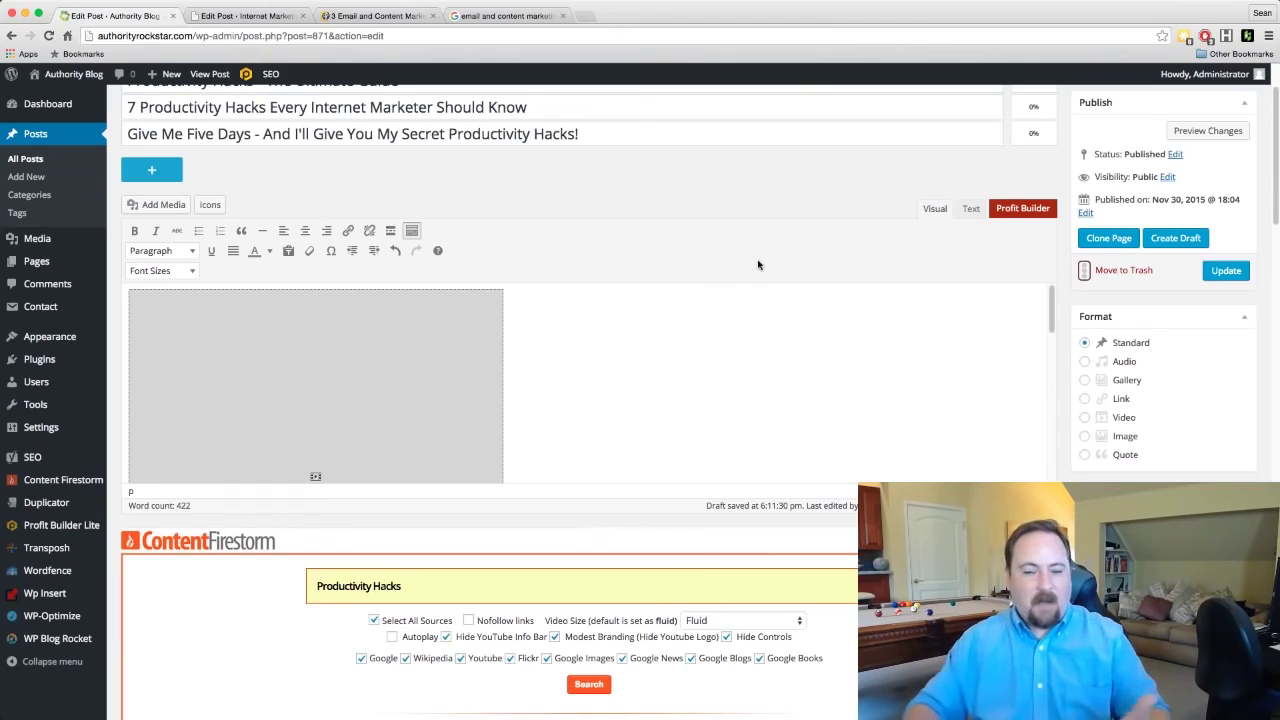
{"action": "scroll", "coordinate": [758, 265], "scroll_direction": "down", "scroll_amount": 12}
{"action": "scroll", "coordinate": [1248, 451], "scroll_direction": "down", "scroll_amount": 6}
- Update the published post and open its live page in a new browser tab
{"action": "scroll", "coordinate": [1248, 451], "scroll_direction": "up", "scroll_amount": 14}
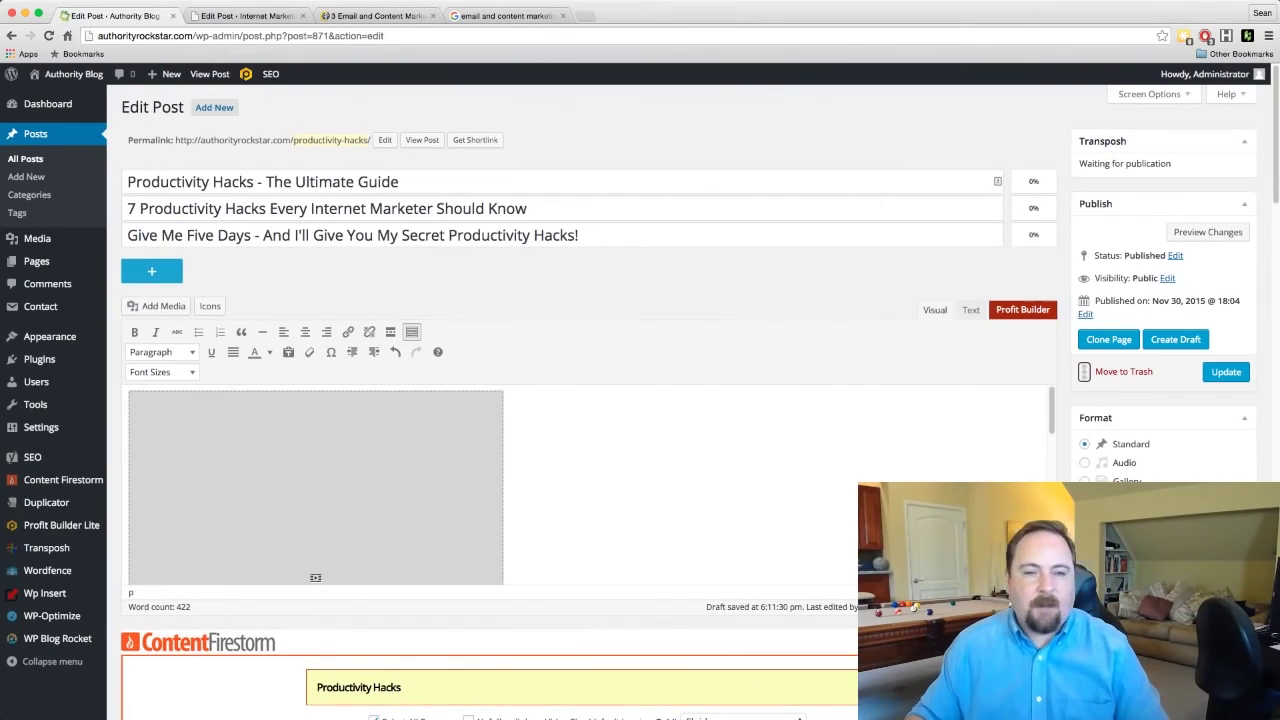
{"action": "left_click", "coordinate": [1237, 375]}
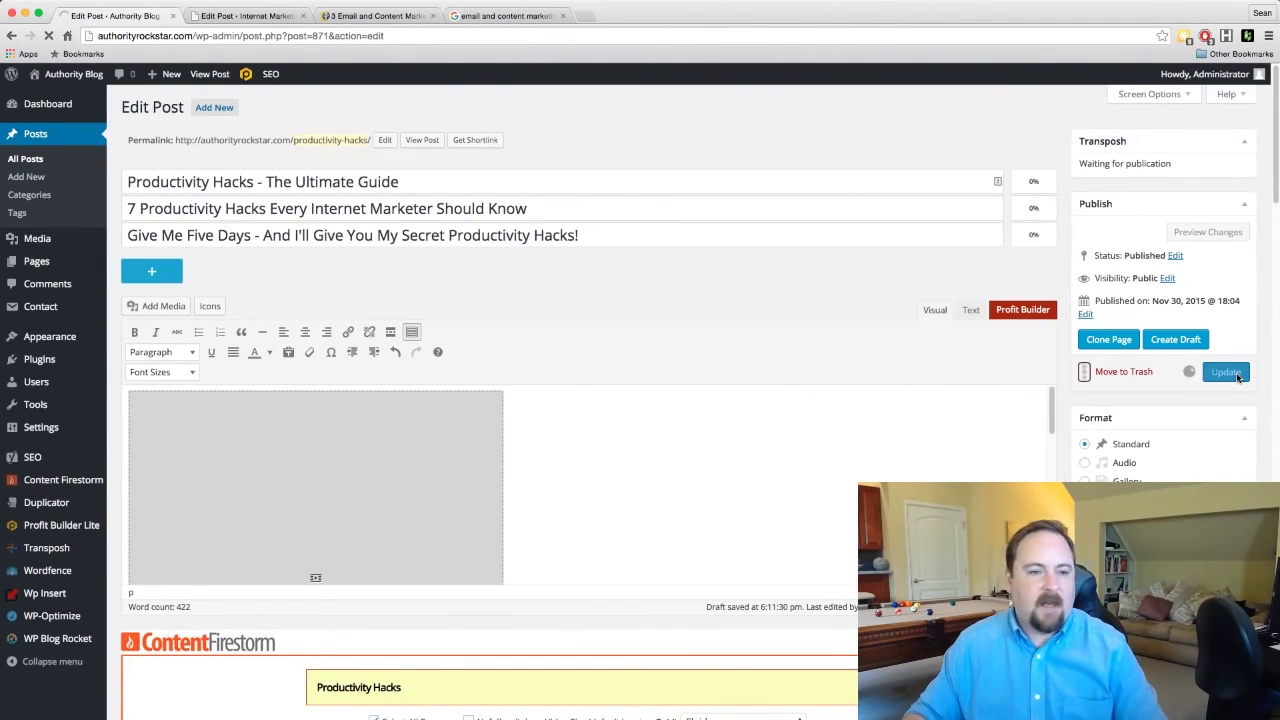
{"action": "left_click", "coordinate": [428, 141]}
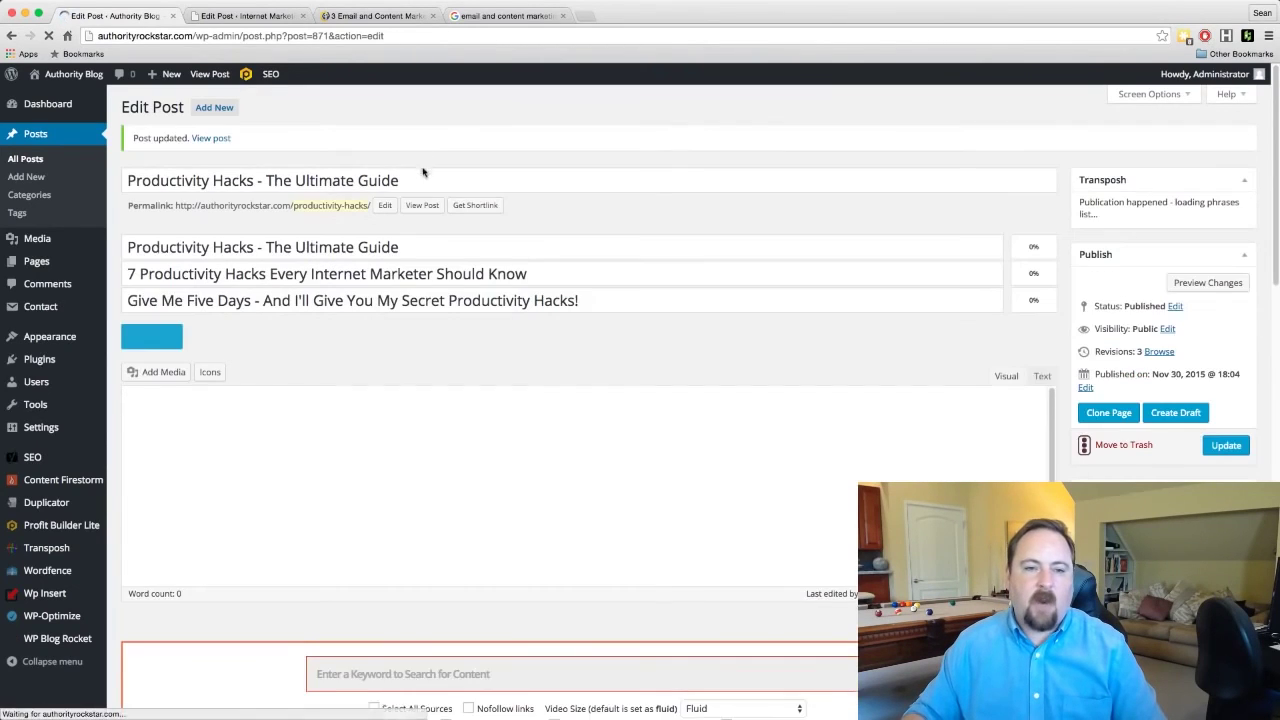
{"action": "right_click", "coordinate": [422, 181]}
{"action": "left_click", "coordinate": [445, 188]}
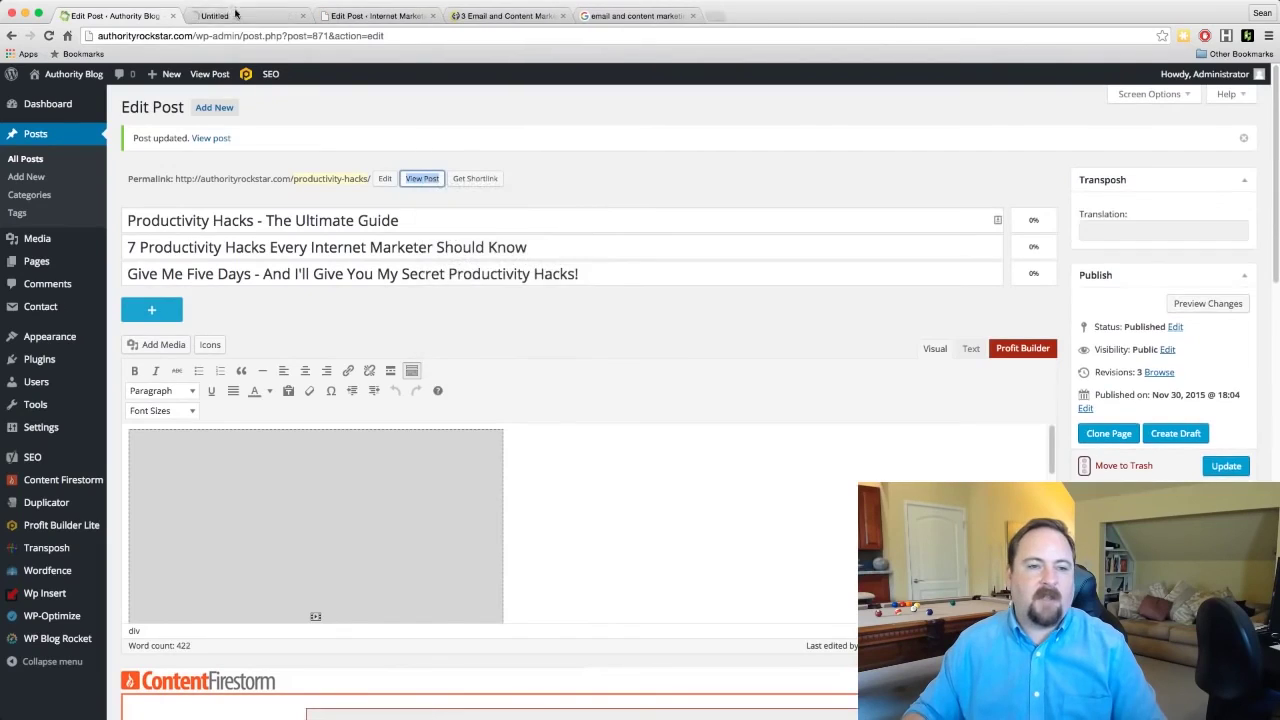
{"action": "left_click", "coordinate": [233, 18]}
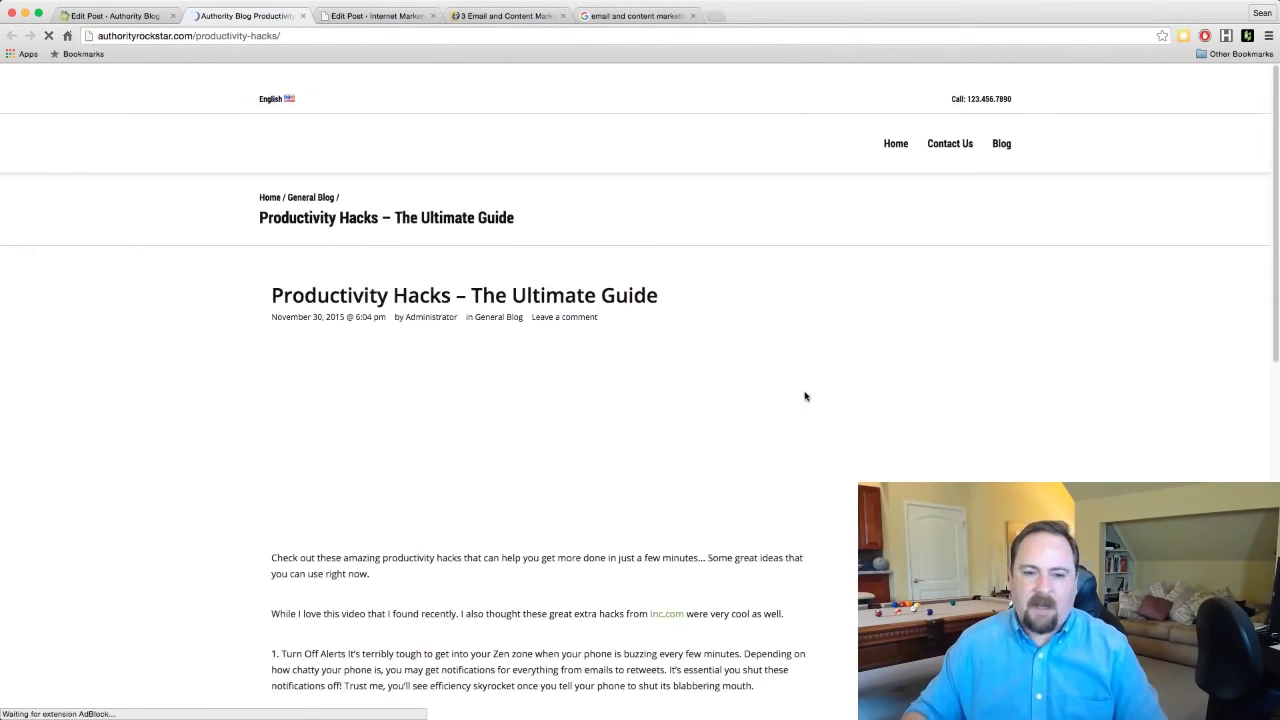
- Examine the live post's title, embedded video, linked introduction and list of hacks
{"action": "scroll", "coordinate": [790, 466], "scroll_direction": "down", "scroll_amount": 15}
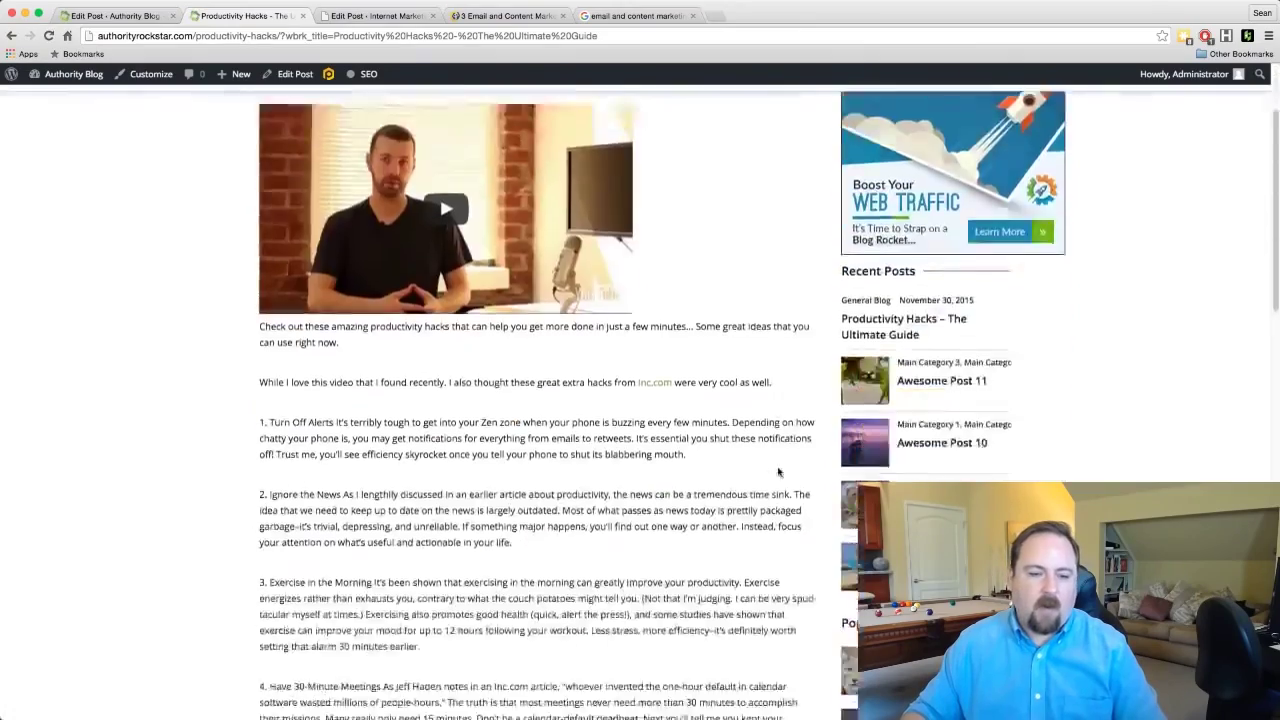
{"action": "scroll", "coordinate": [778, 468], "scroll_direction": "up", "scroll_amount": 12}
{"action": "scroll", "coordinate": [777, 466], "scroll_direction": "up", "scroll_amount": 5}
{"action": "scroll", "coordinate": [772, 466], "scroll_direction": "down", "scroll_amount": 10}
{"action": "scroll", "coordinate": [390, 241], "scroll_direction": "up", "scroll_amount": 4}
{"action": "scroll", "coordinate": [390, 241], "scroll_direction": "up", "scroll_amount": 5}
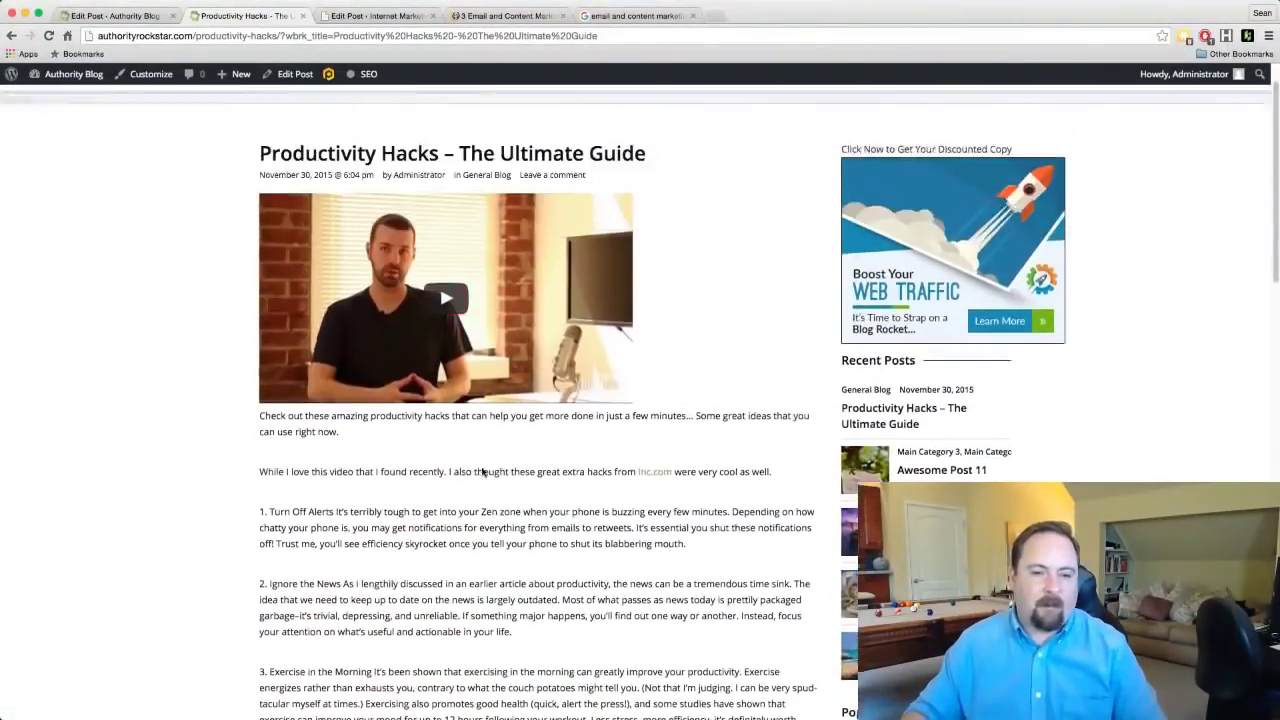